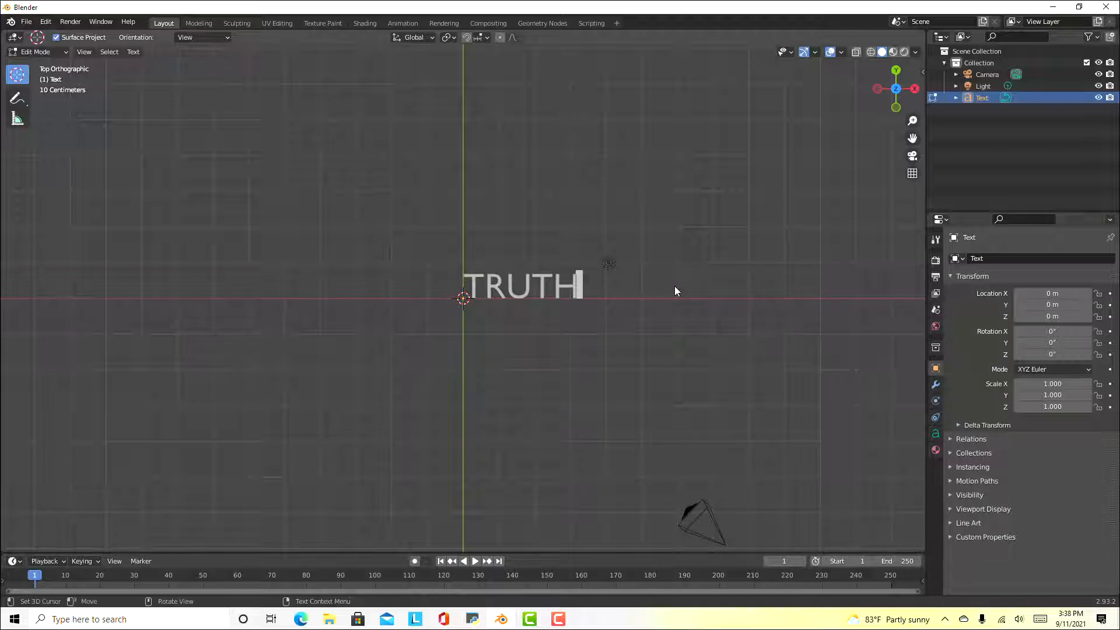
Finish editing the TRUTH text and set both its horizontal and vertical alignment to Center
key("Tab")
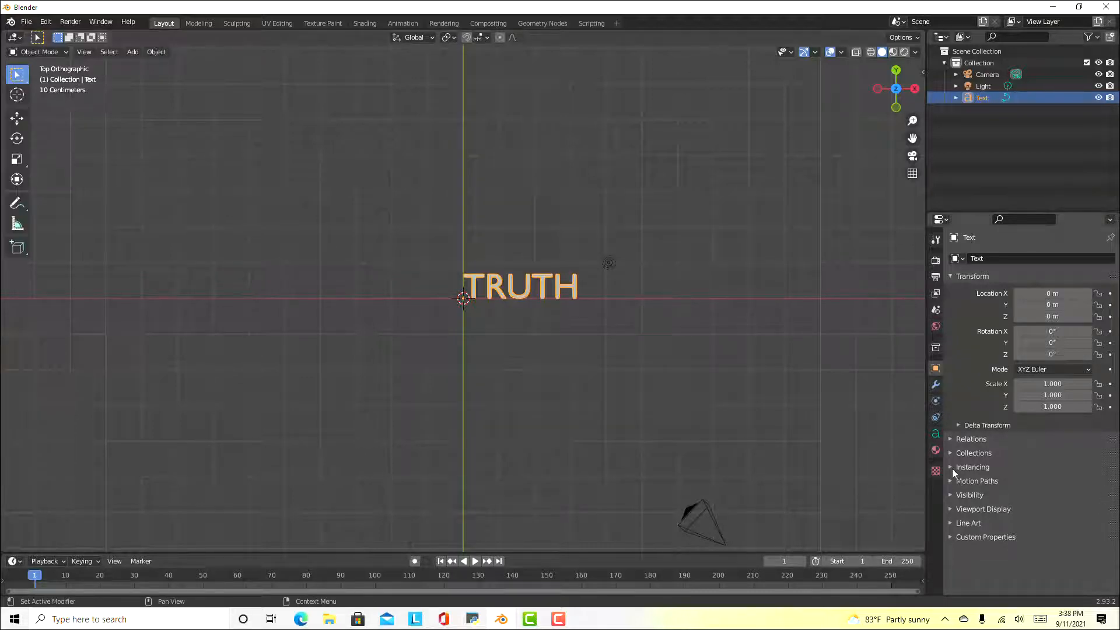
left_click(936, 434)
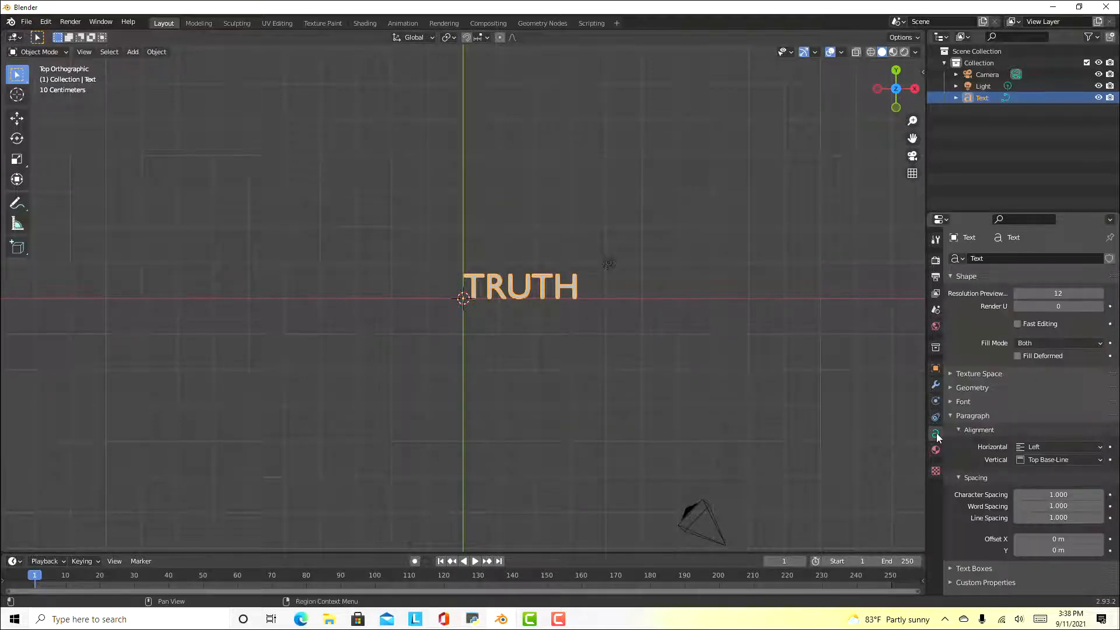
left_click(1038, 447)
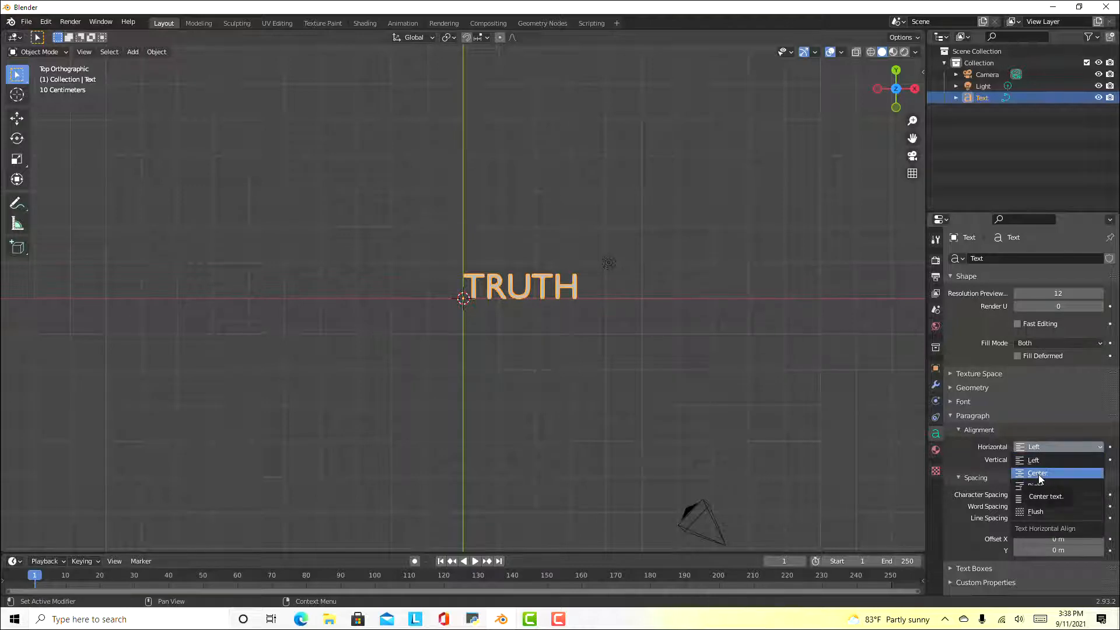
left_click(1039, 477)
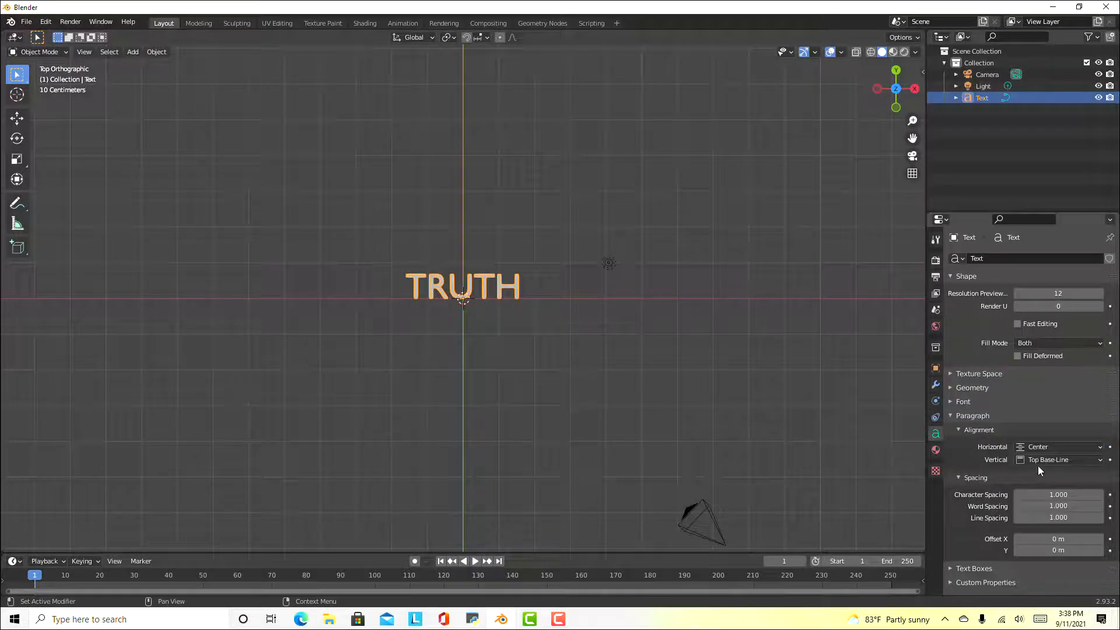
left_click(1040, 460)
left_click(1041, 499)
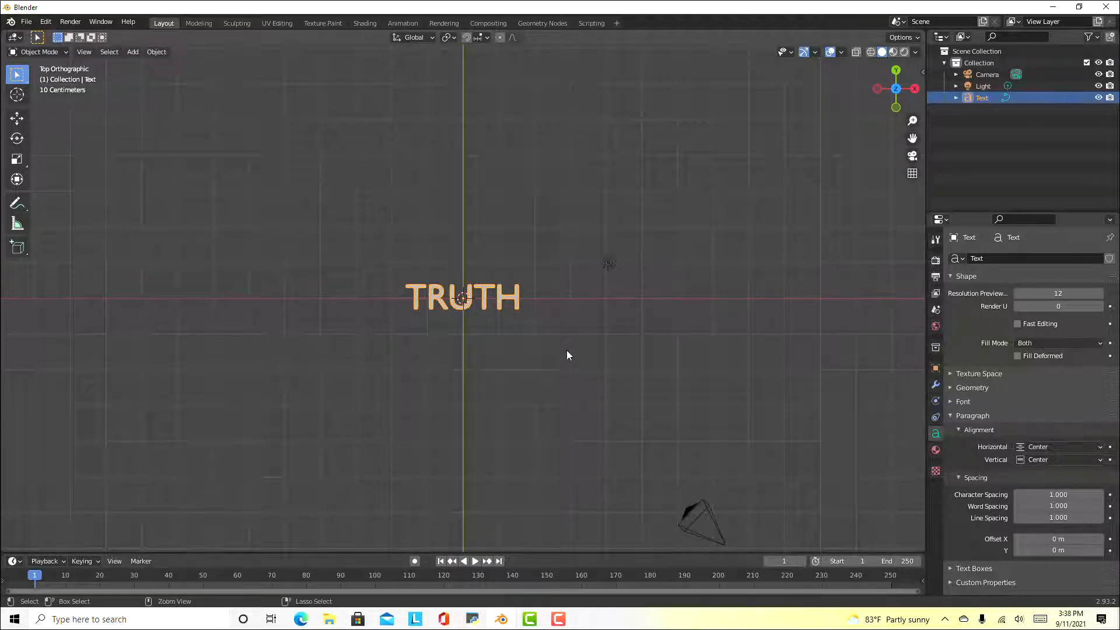
Look through the camera and scale the TRUTH text up by about 2.8 within the frame
key("KP_0")
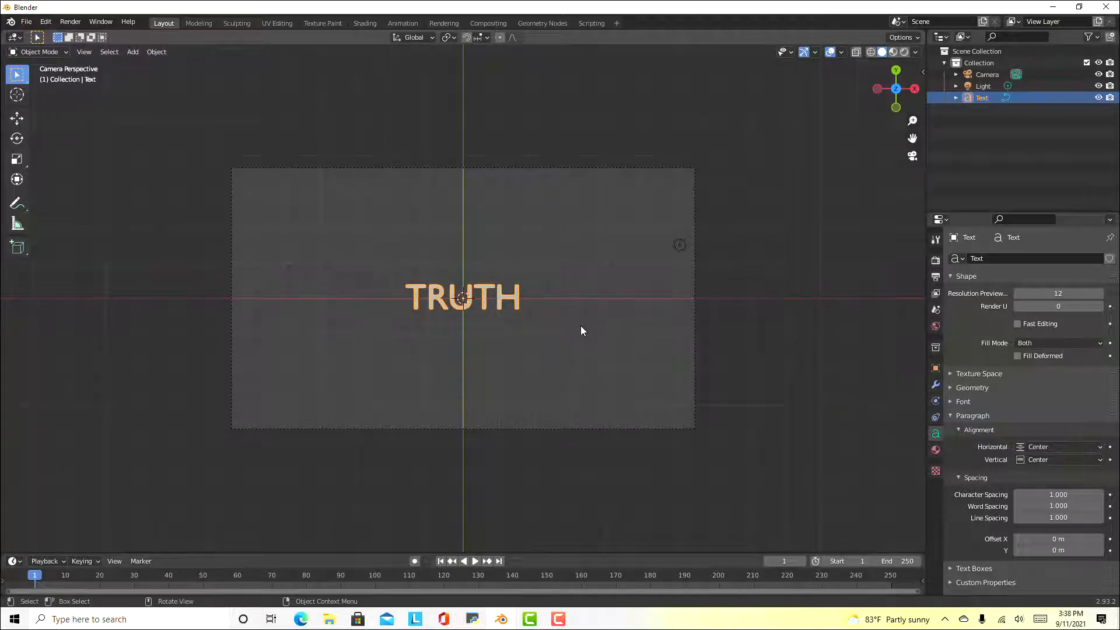
key("s")
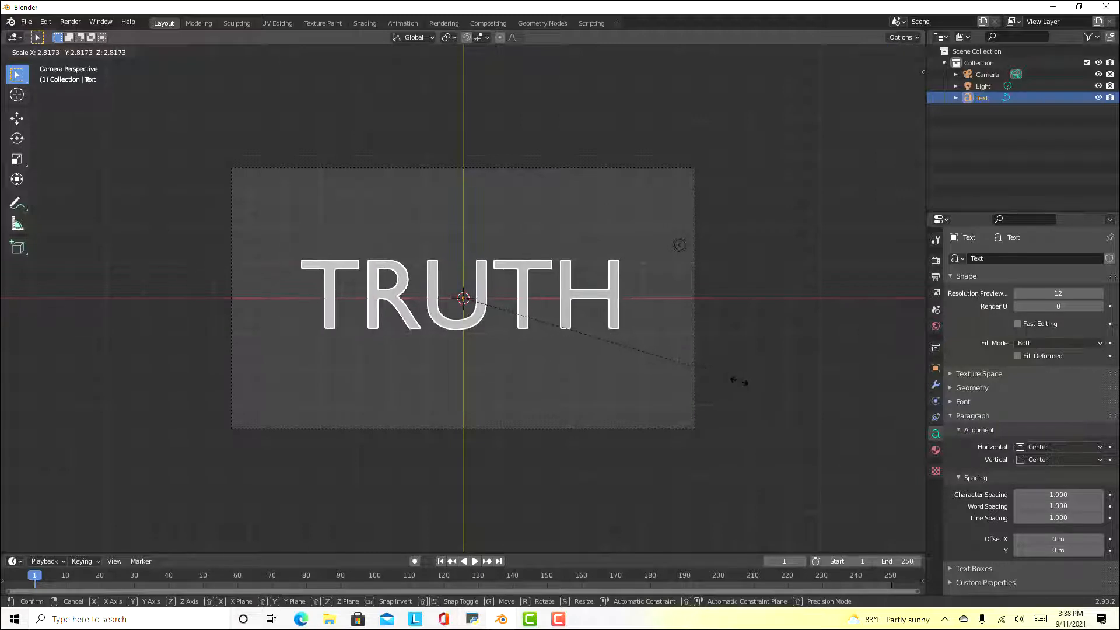
left_click(740, 386)
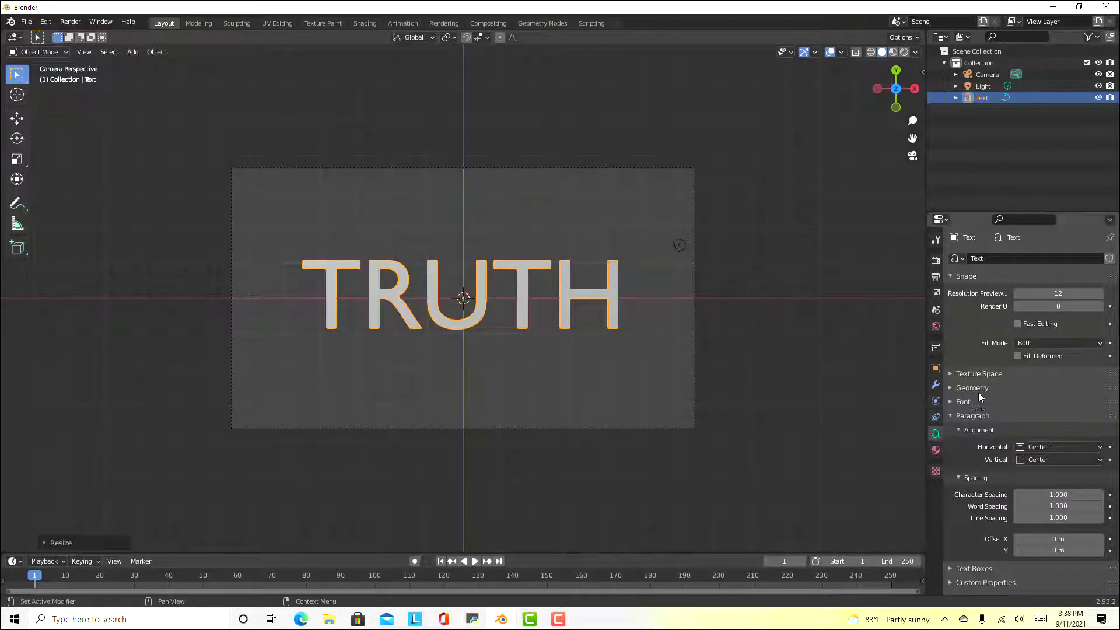
Load the KGHolocene-Regular font from the kg-holocene-font folder in Downloads as the text's regular font
left_click(954, 402)
left_click(1098, 419)
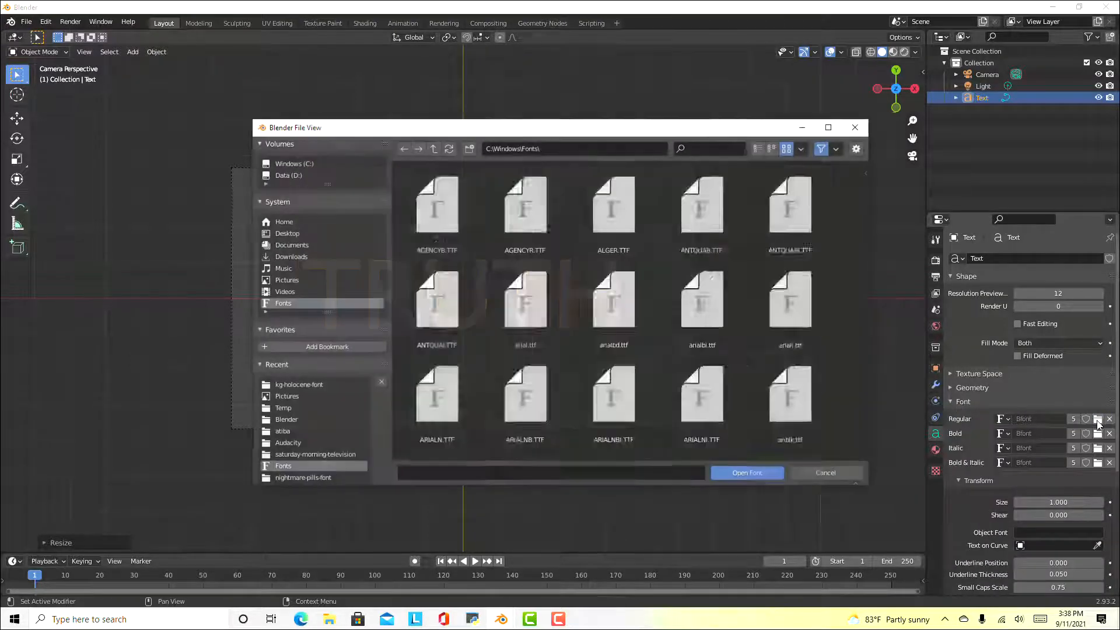
left_click(279, 257)
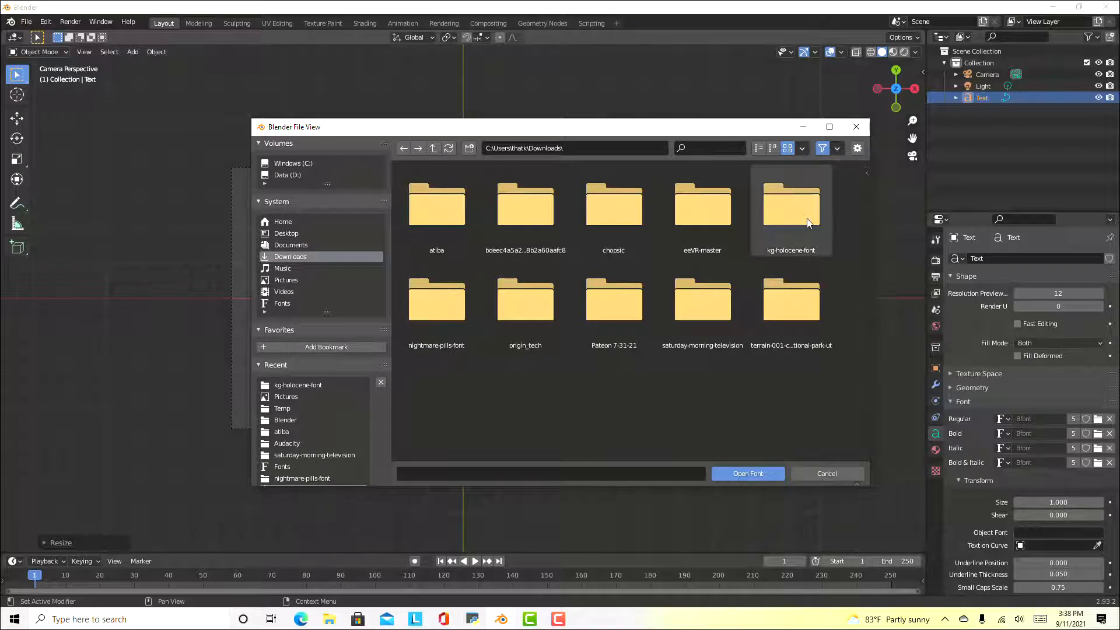
left_click(807, 218)
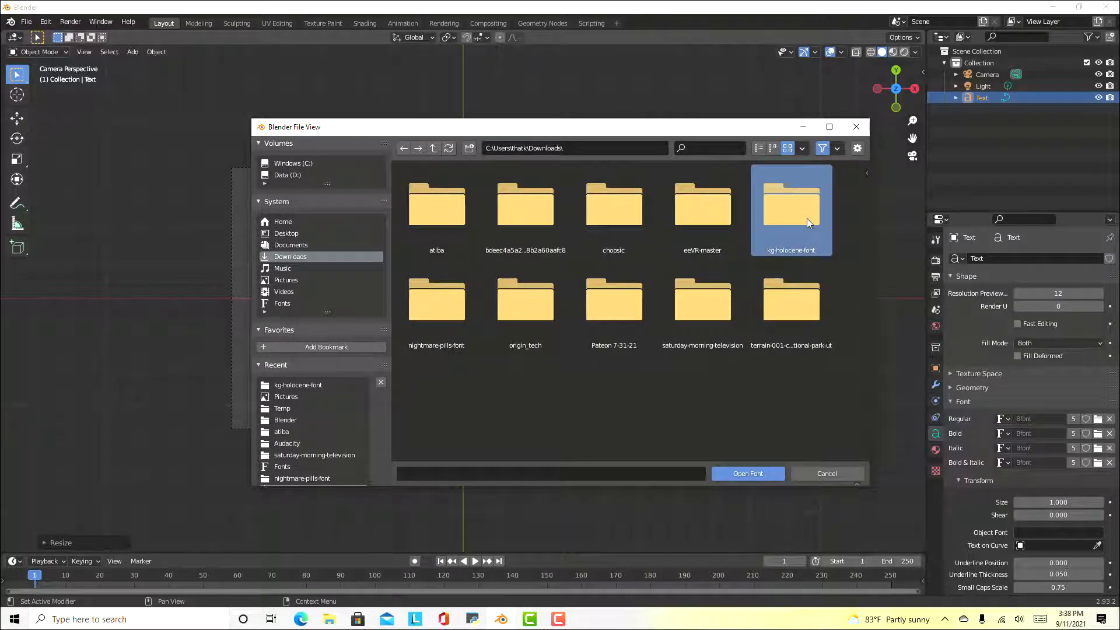
double_click(807, 218)
double_click(521, 206)
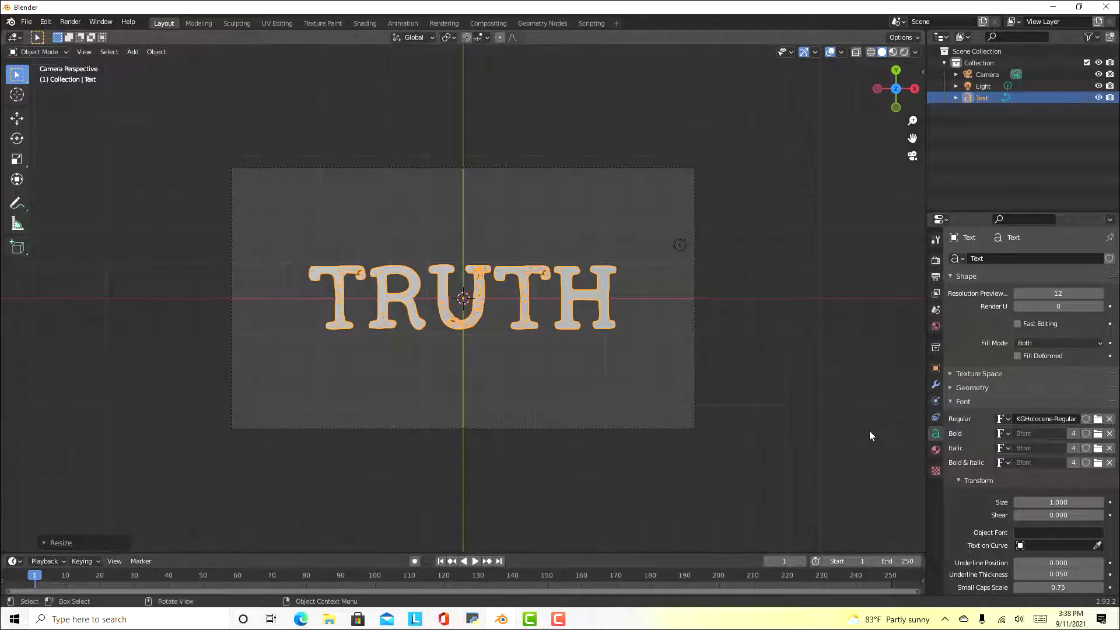
Convert the TRUTH text object to a mesh and check its geometry in Edit Mode
right_click(591, 301)
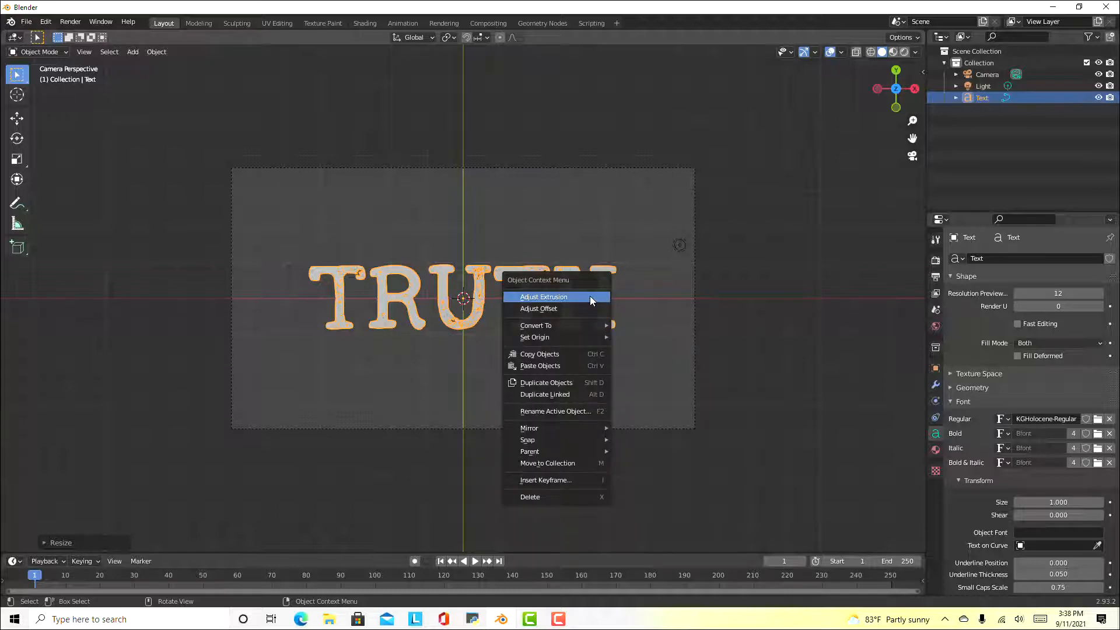
mouse_move(572, 325)
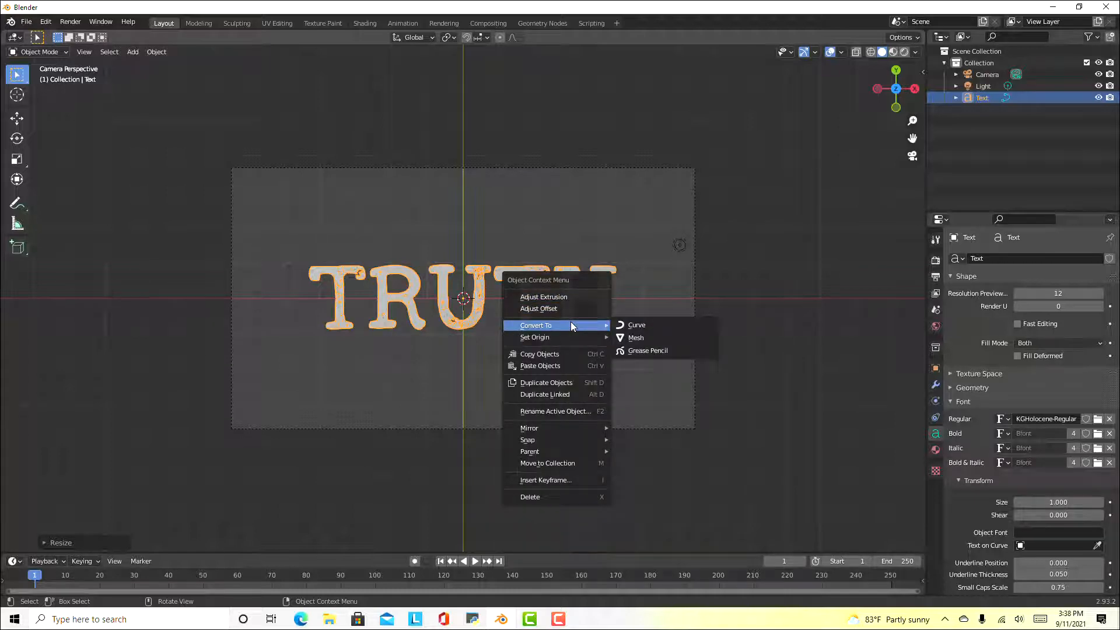
left_click(654, 338)
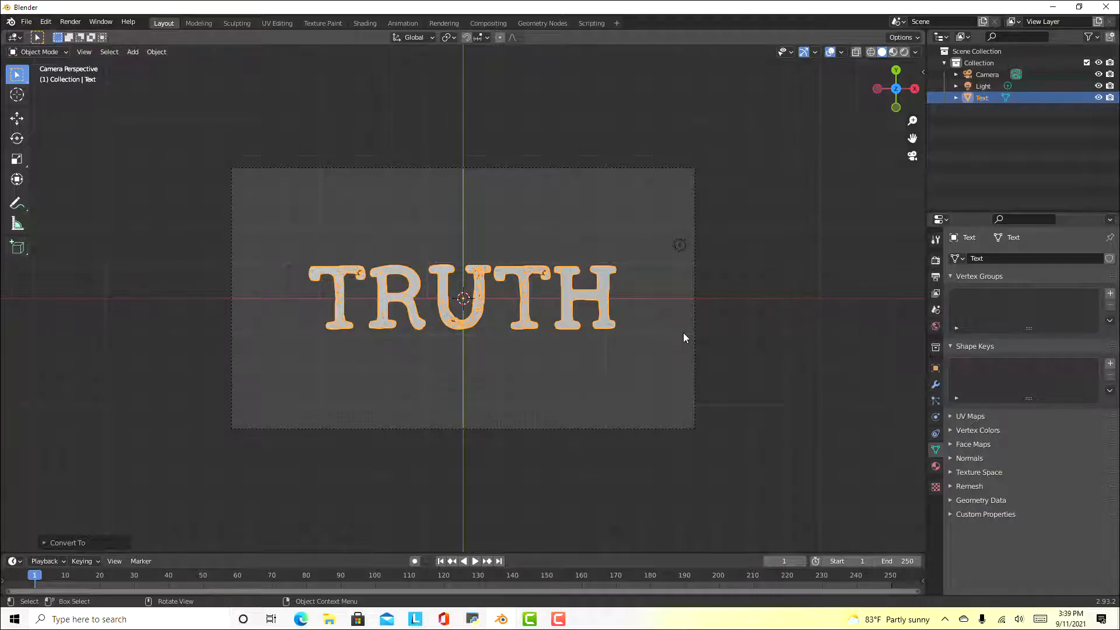
key("Tab")
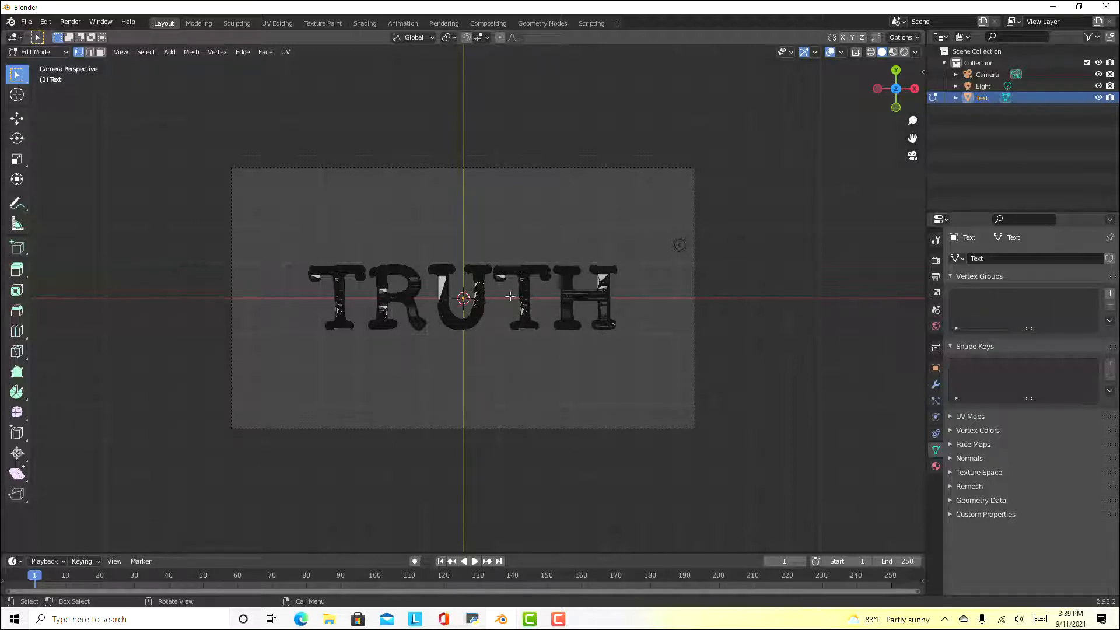
key("Tab")
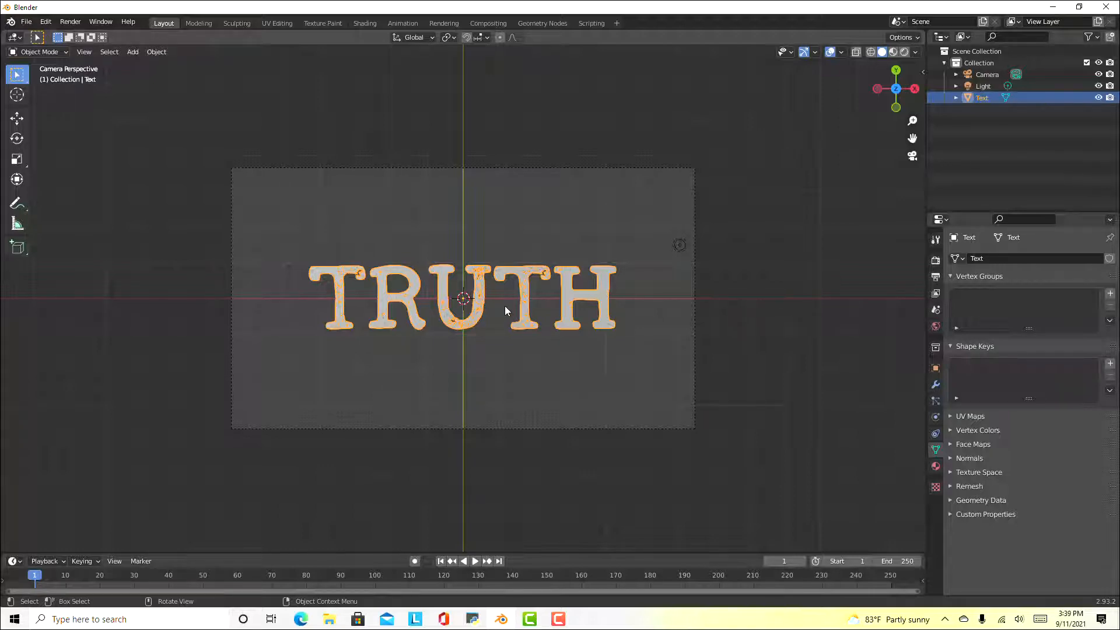
Extrude all of the text mesh's geometry about -0.18 m along its normal, and return to Object Mode
middle_click_drag(505, 306, 508, 369)
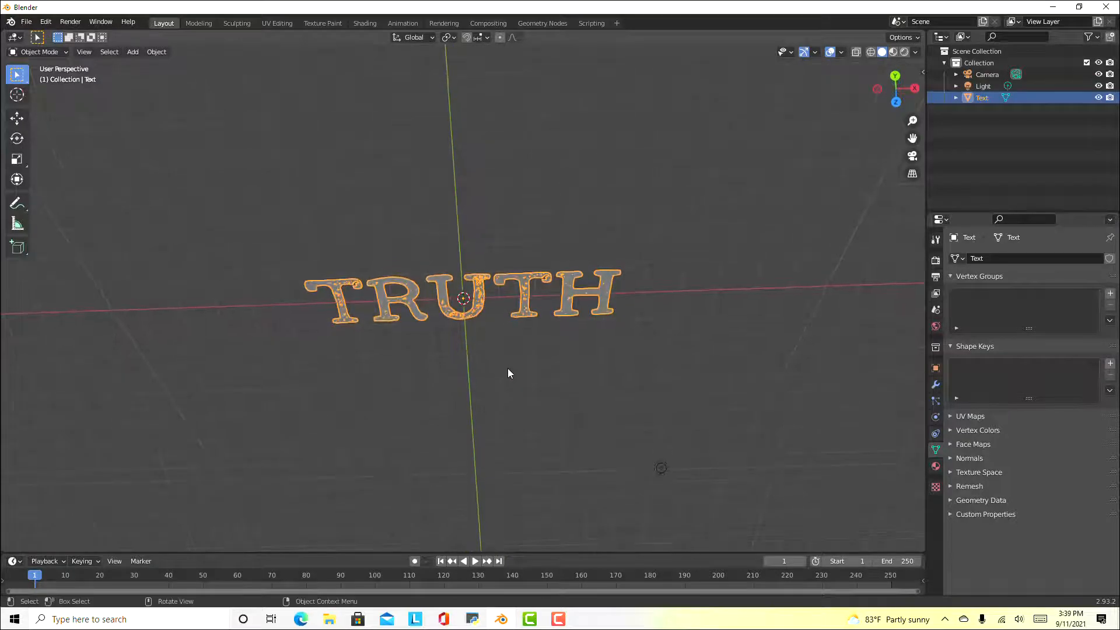
key("Tab")
key("a")
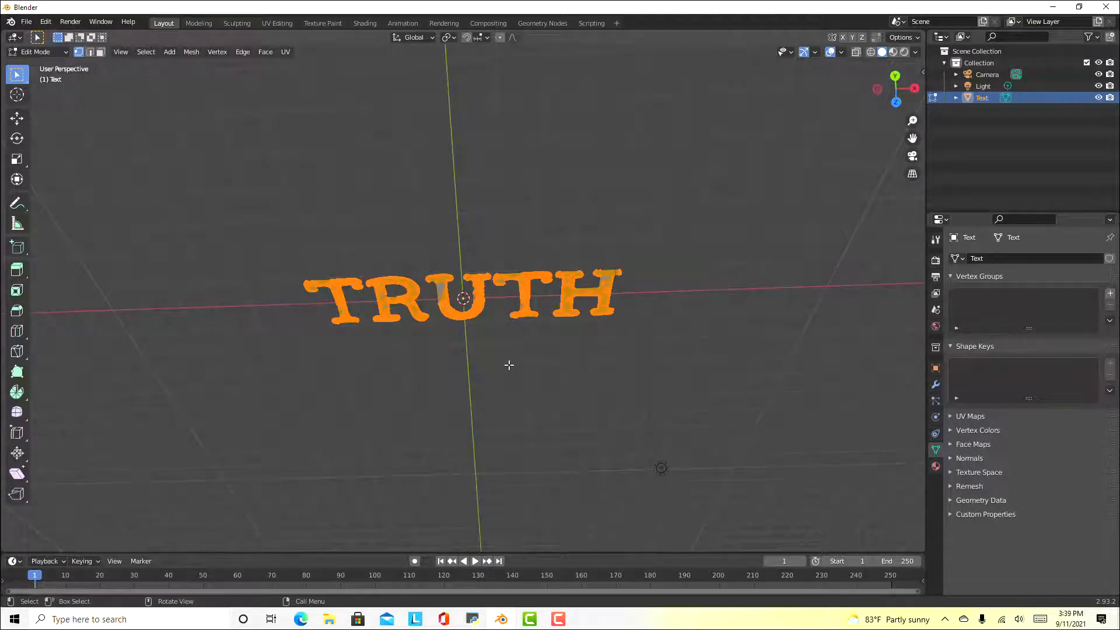
key("e")
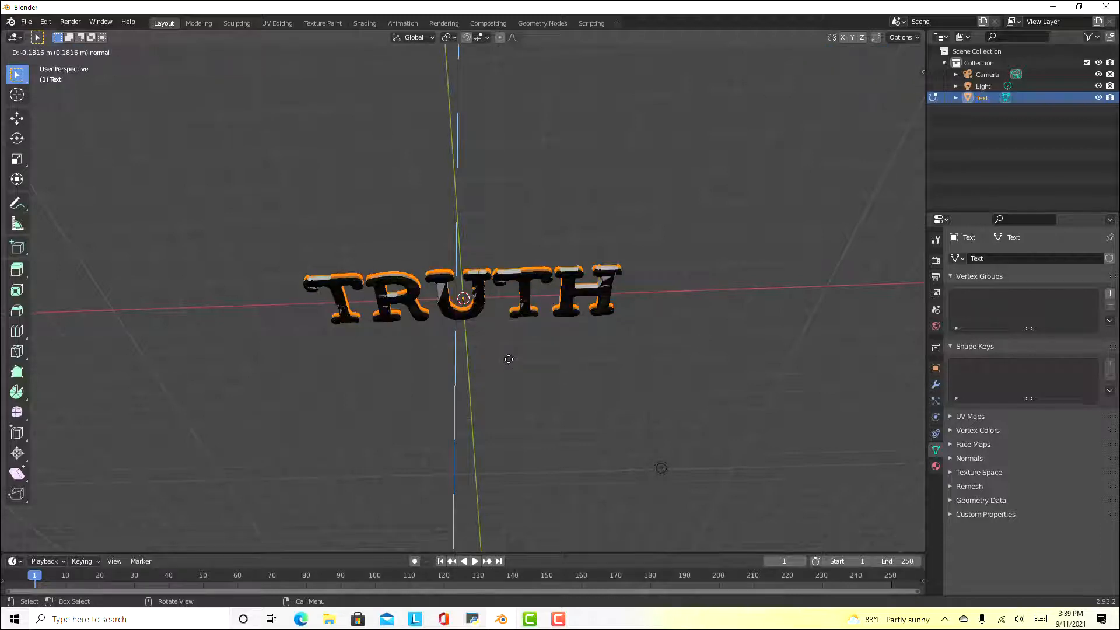
left_click(508, 359)
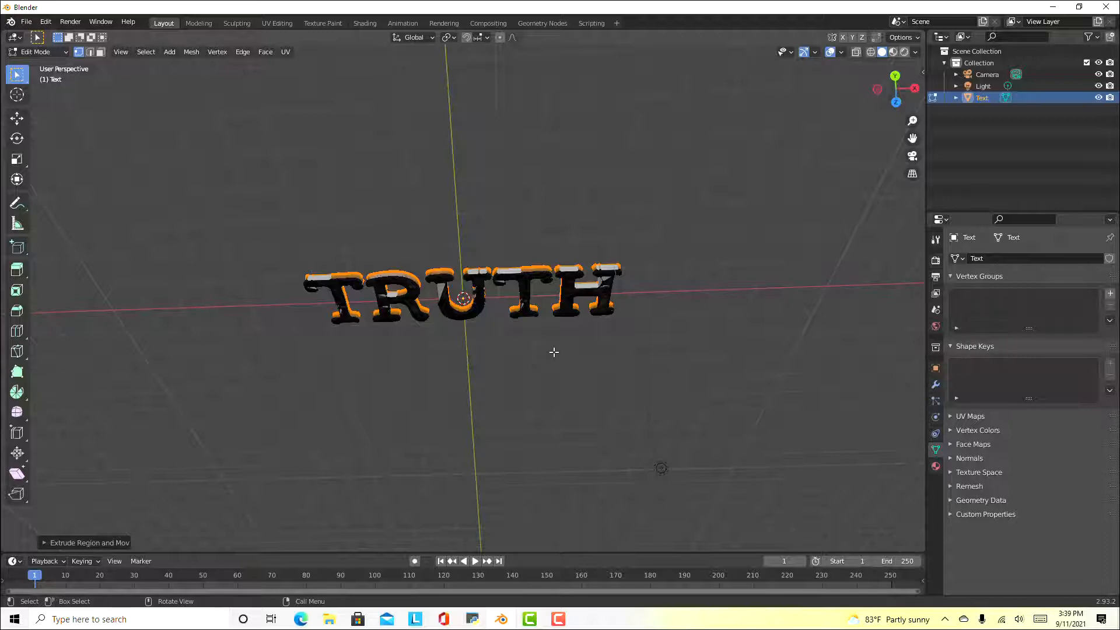
key("Tab")
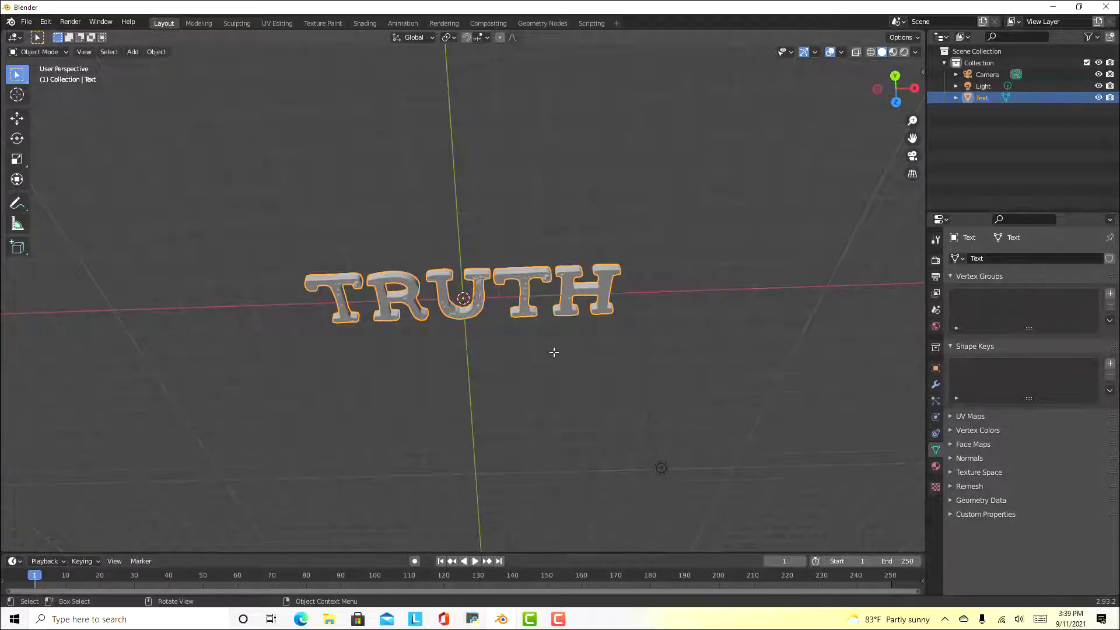
Add a Remesh modifier to the text from the top view, using Sharp mode with Remove Disconnected turned off
key("KP_7")
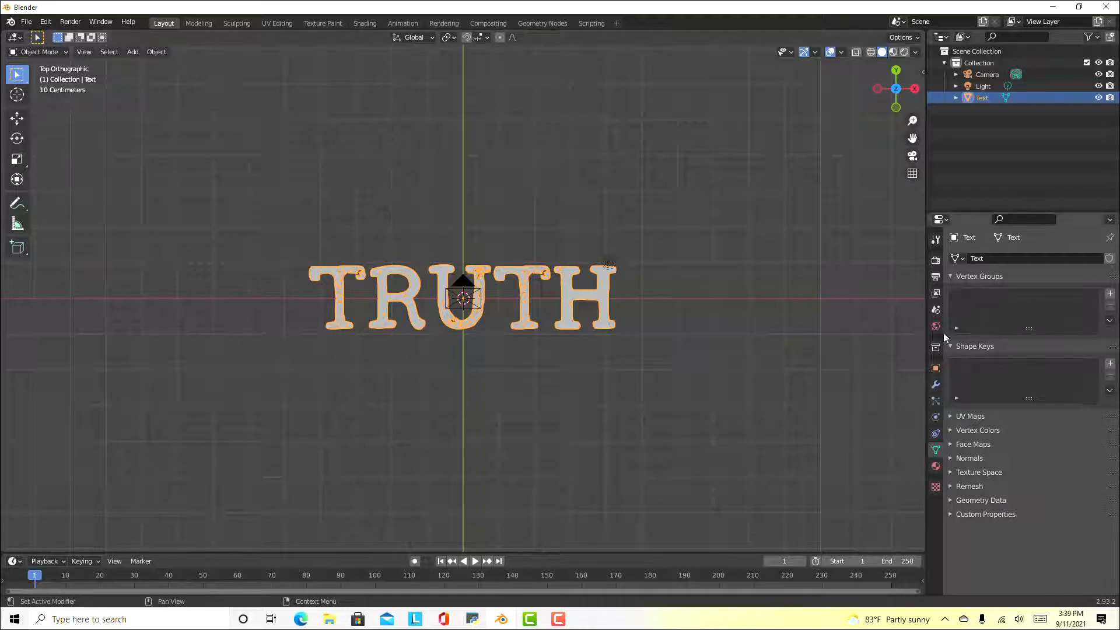
left_click(937, 384)
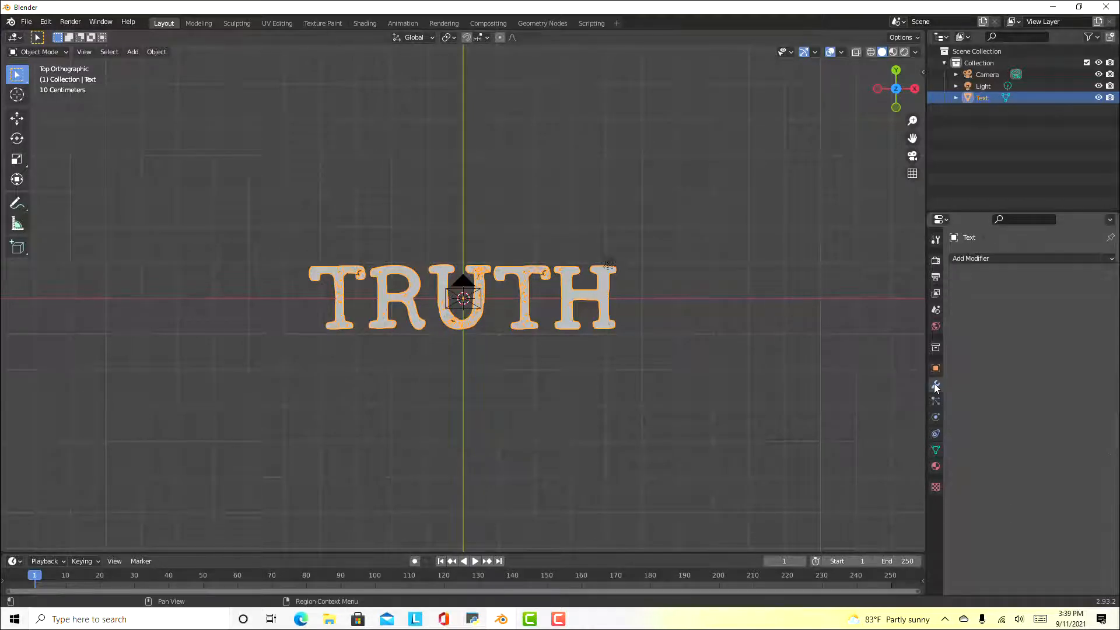
left_click(982, 260)
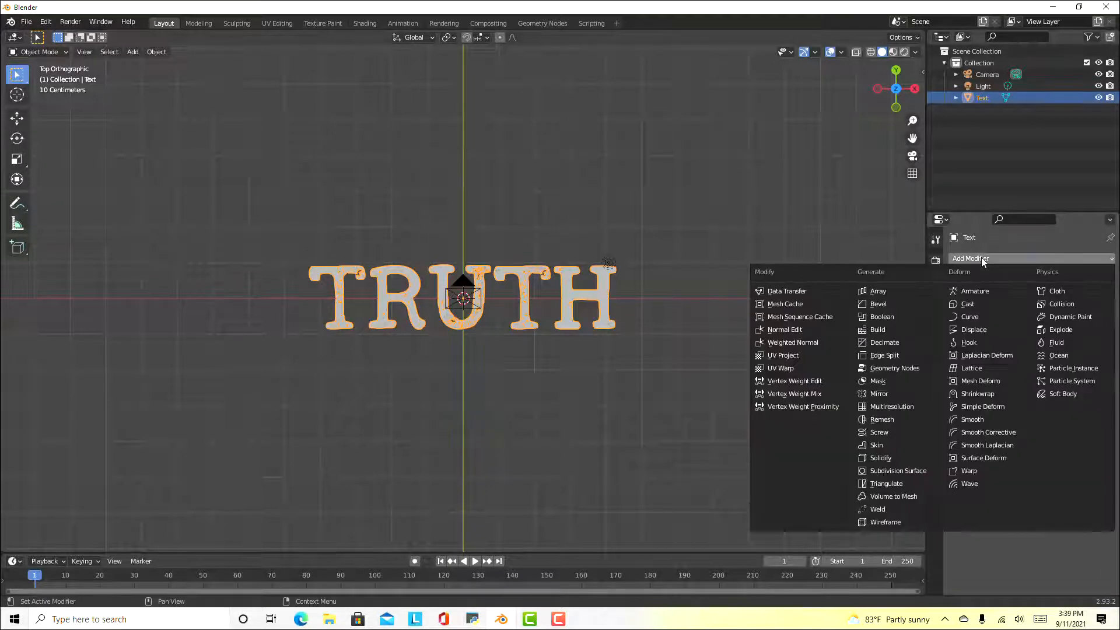
left_click(897, 420)
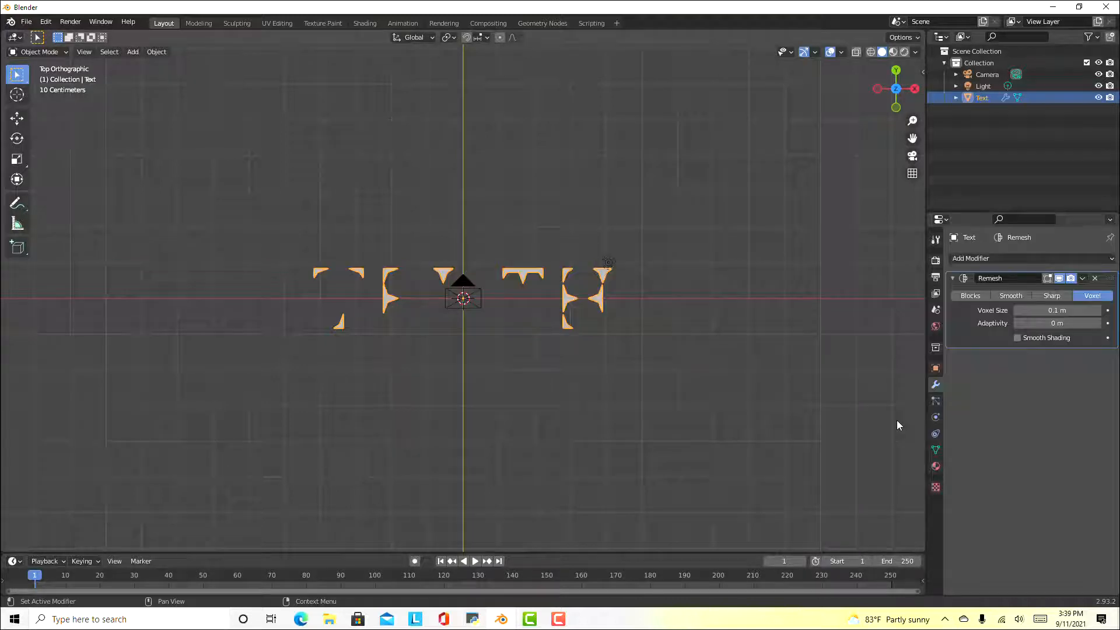
left_click(1053, 297)
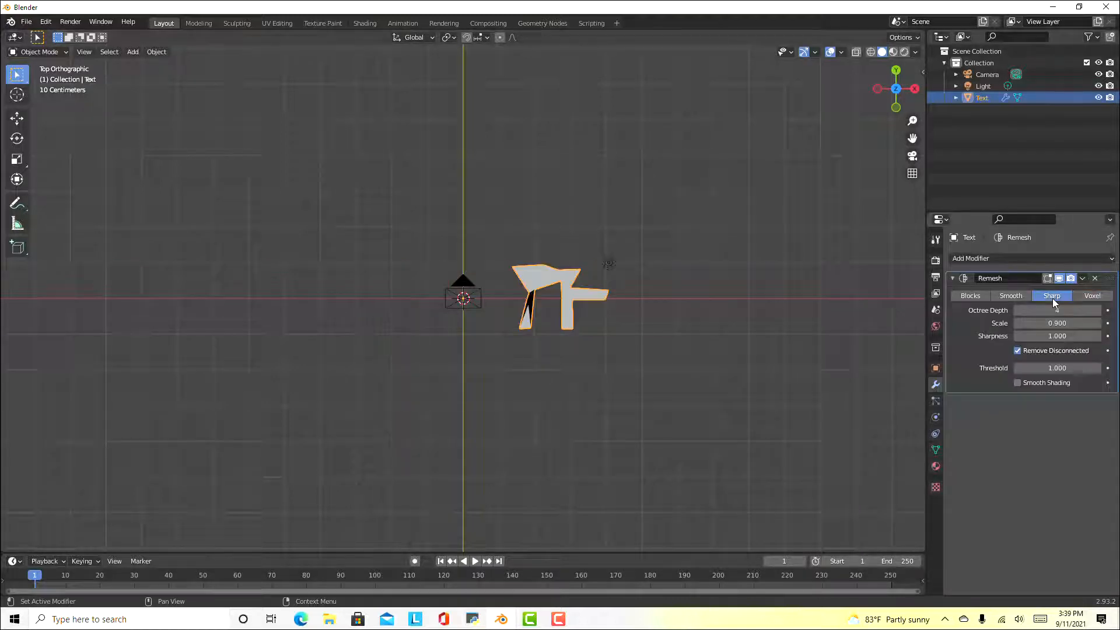
left_click(1018, 351)
Set the Remesh modifier's octree depth to 8 and apply the modifier
left_click(1099, 311)
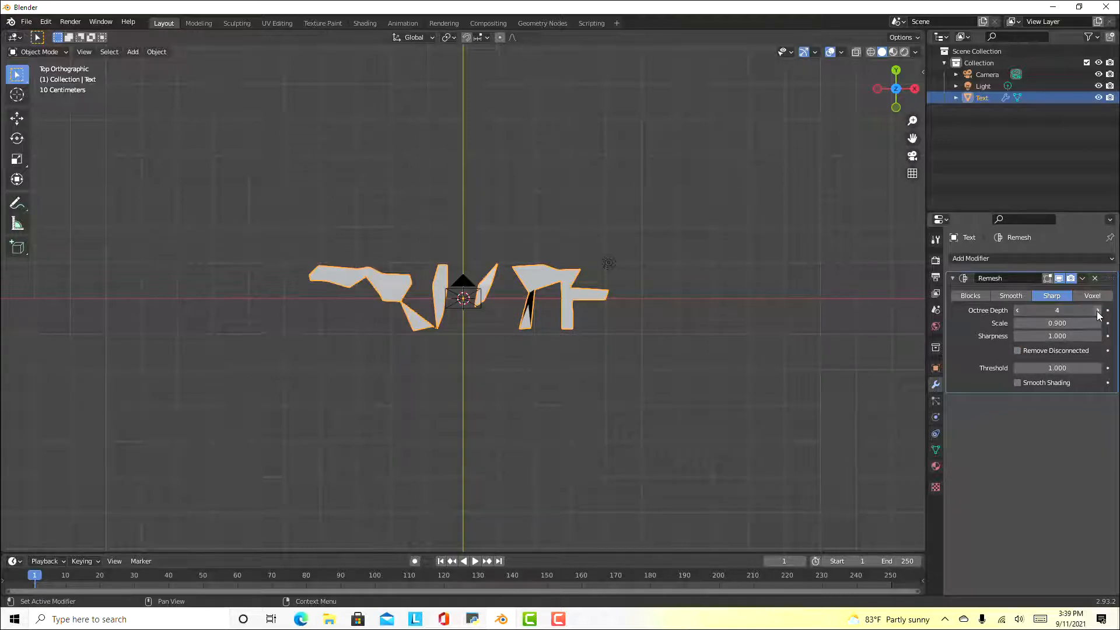
left_click(1099, 311)
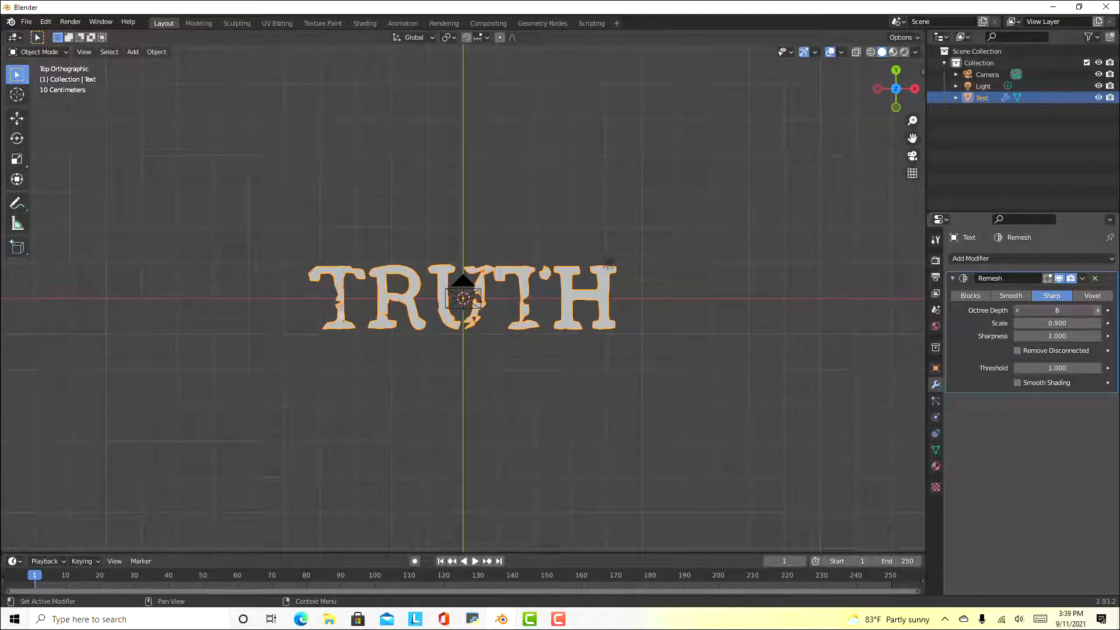
left_click(1099, 311)
left_click(1099, 311)
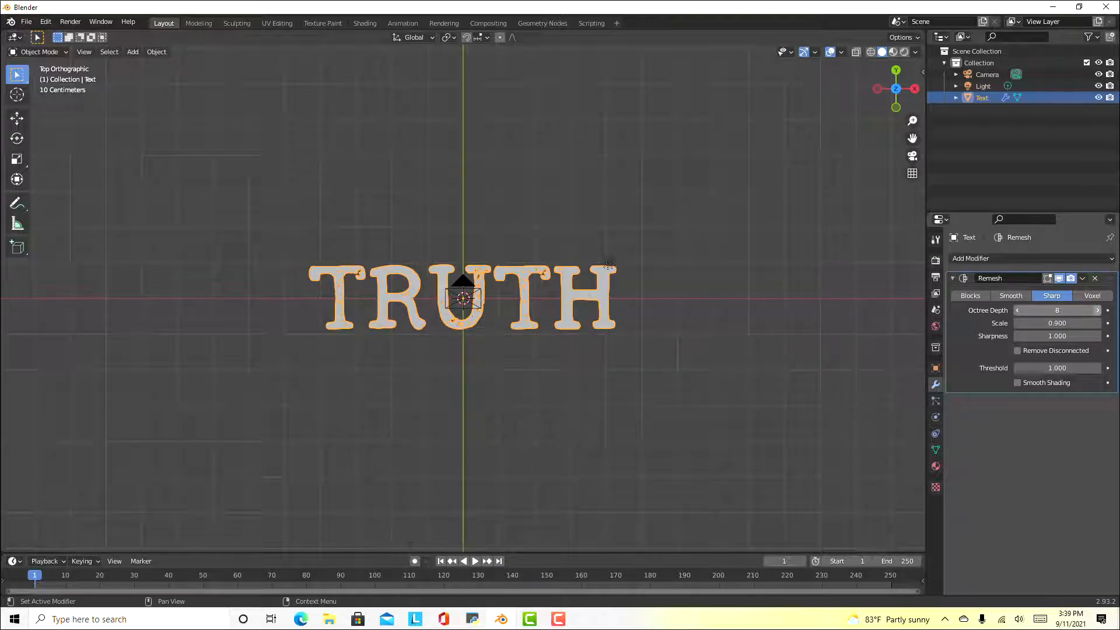
left_click(1084, 279)
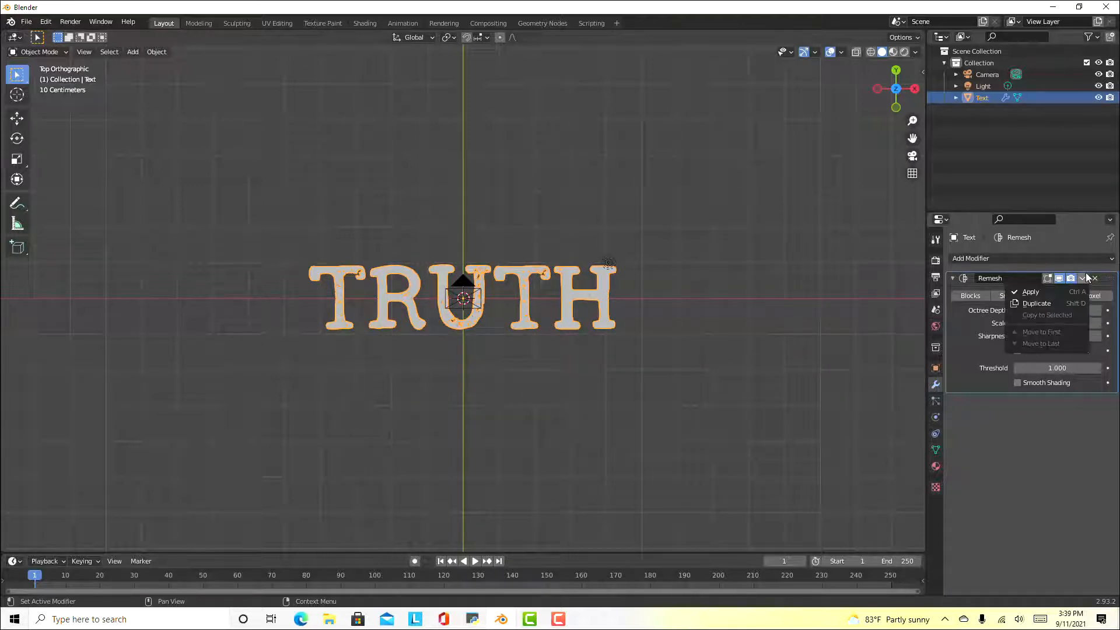
left_click(1050, 291)
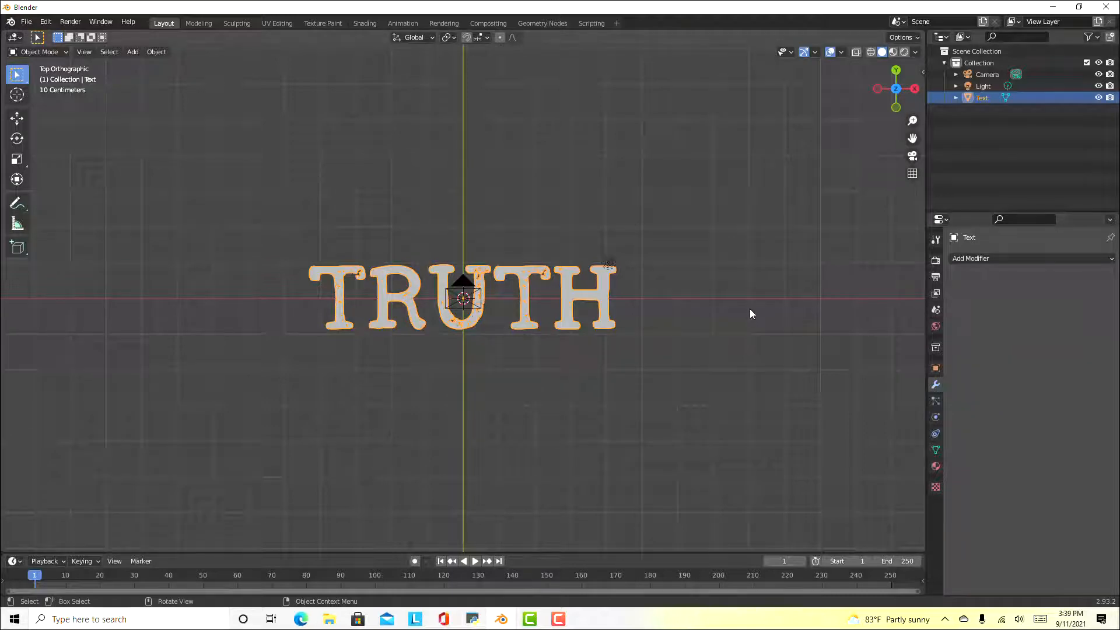
Examine the remeshed text's vertex grid up close in Edit Mode, and return to Object Mode
key("Tab")
scroll(441, 328, "up", 5)
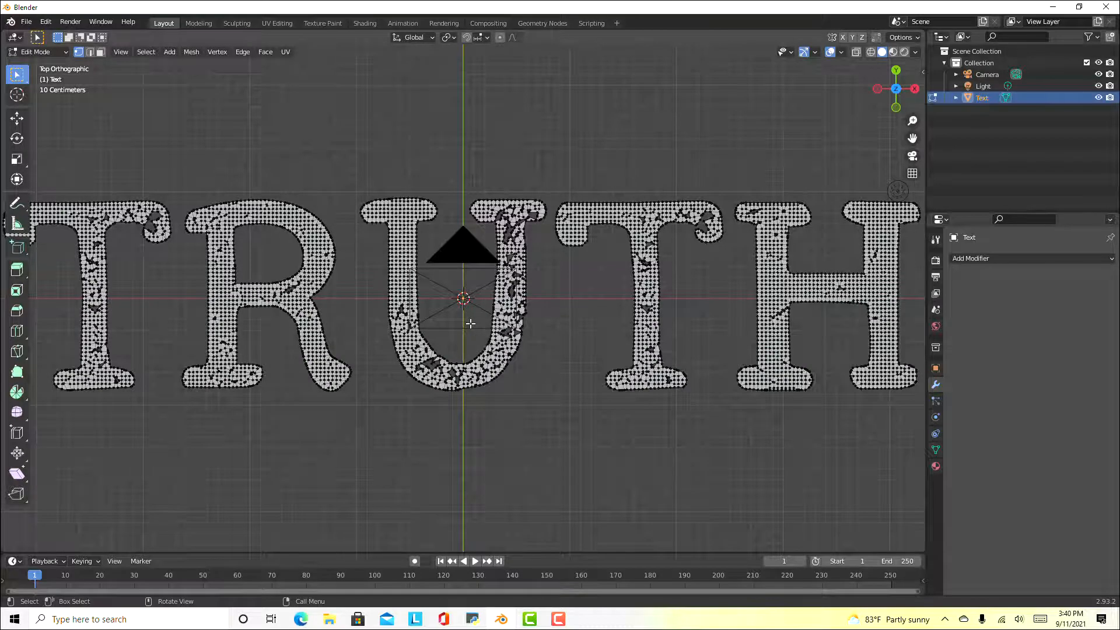
scroll(471, 323, "down", 8)
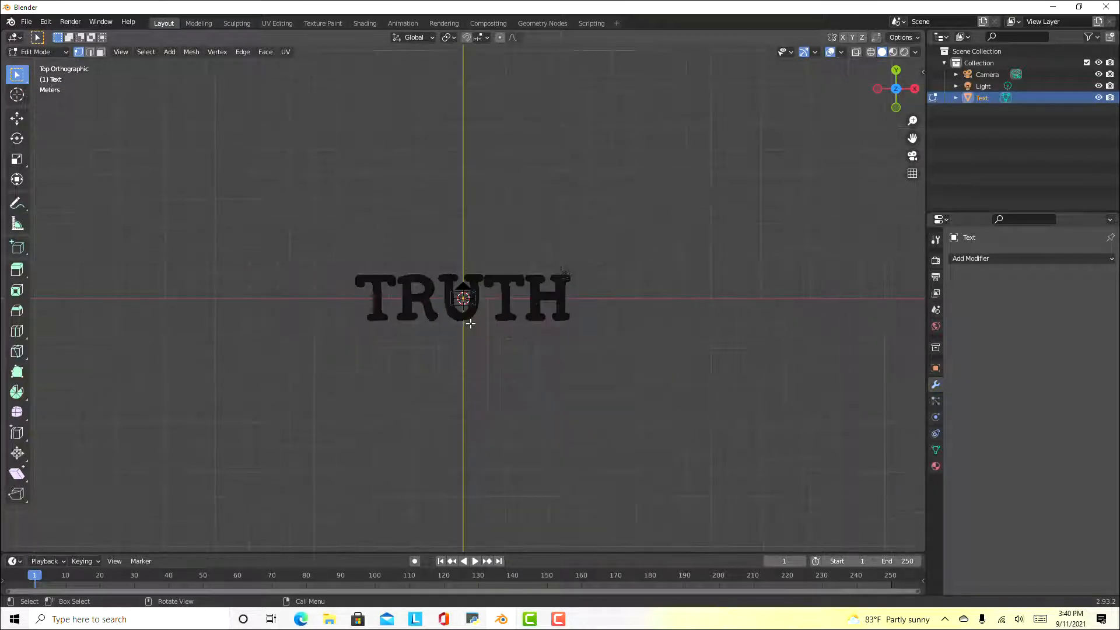
key("Tab")
scroll(484, 328, "up", 1)
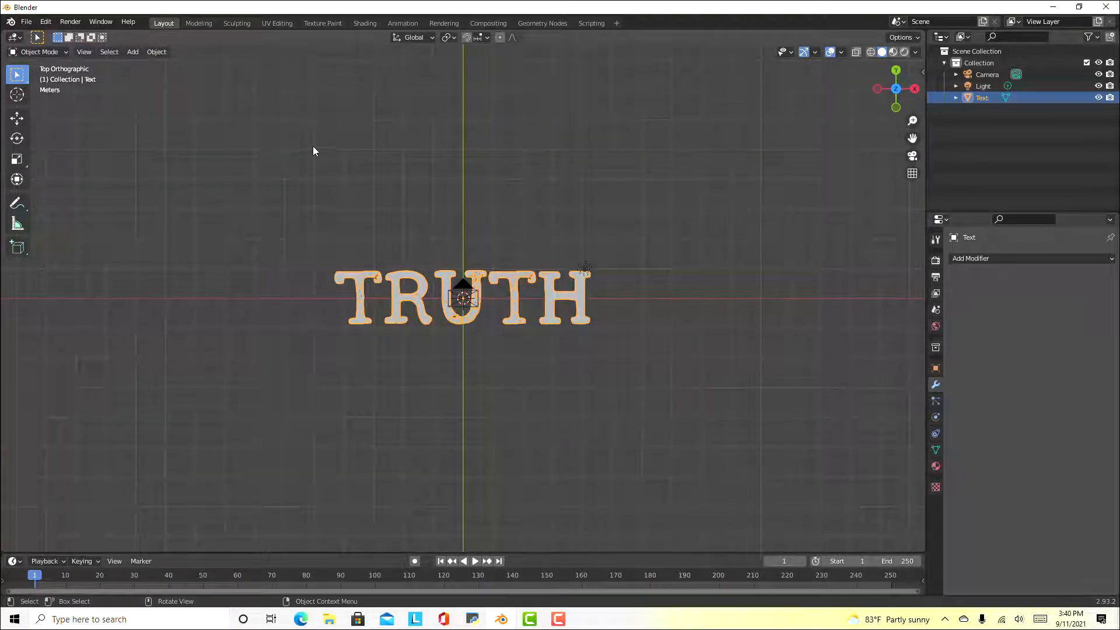
Apply the Quick Explode effect to the TRUTH text and show its particle system settings
left_click(154, 52)
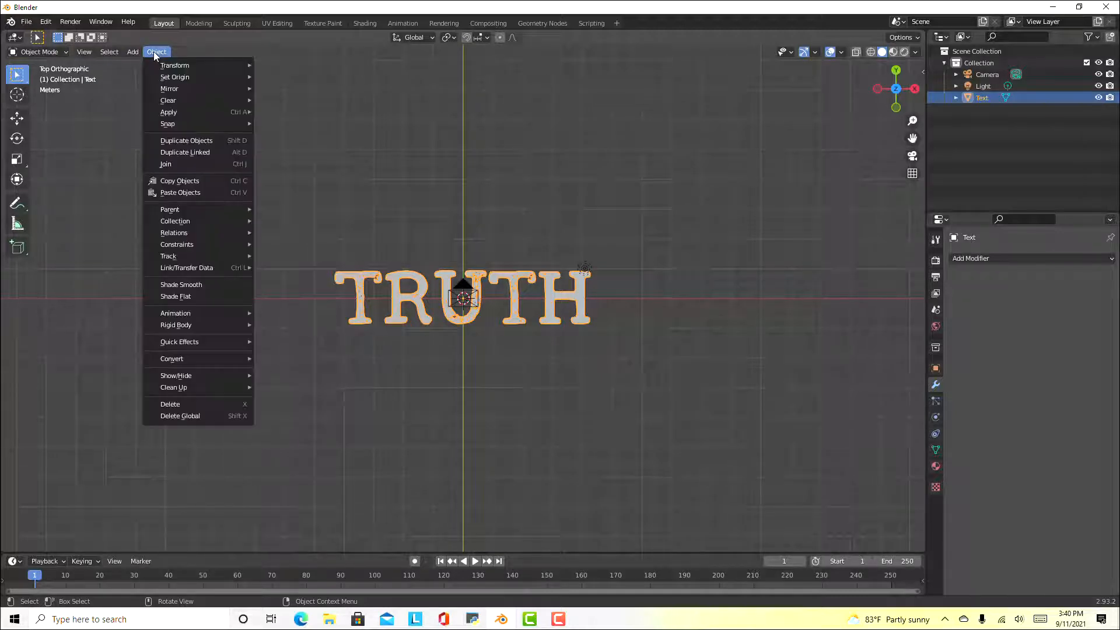
mouse_move(181, 343)
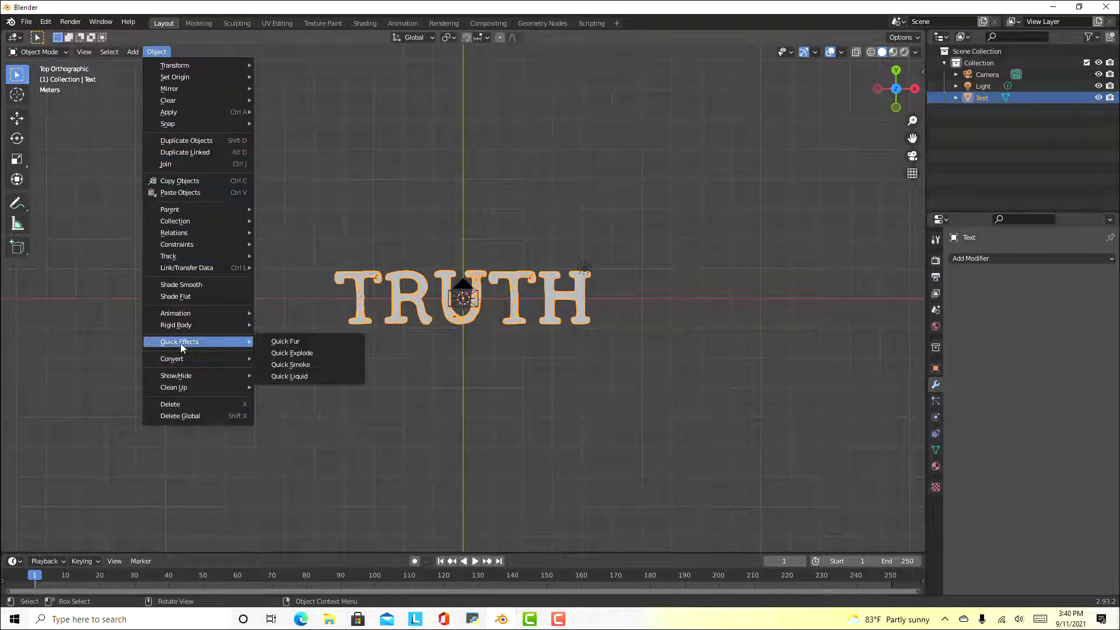
left_click(308, 354)
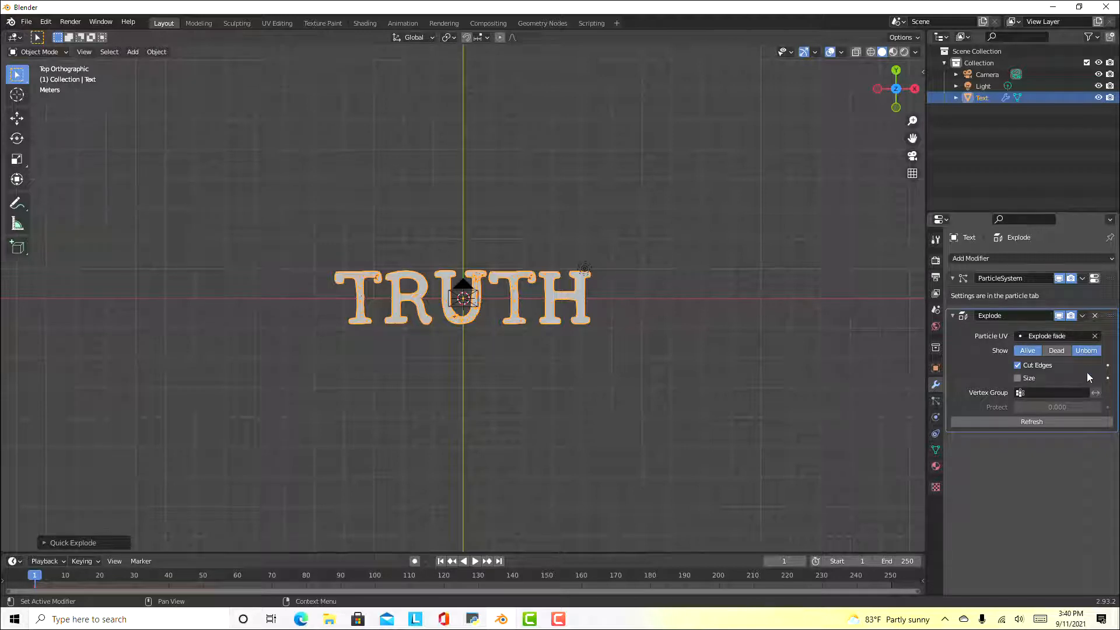
left_click(936, 402)
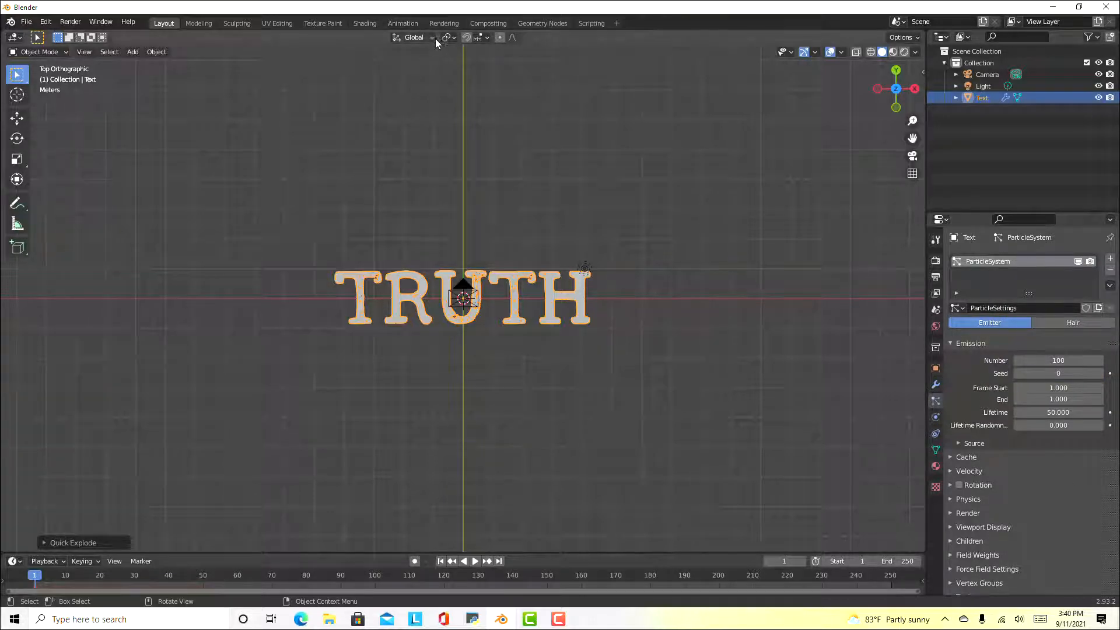
Delete the Explode Fade material's nodes feeding the Principled BSDF, and connect its BSDF output to the Material Output's Surface
left_click(364, 24)
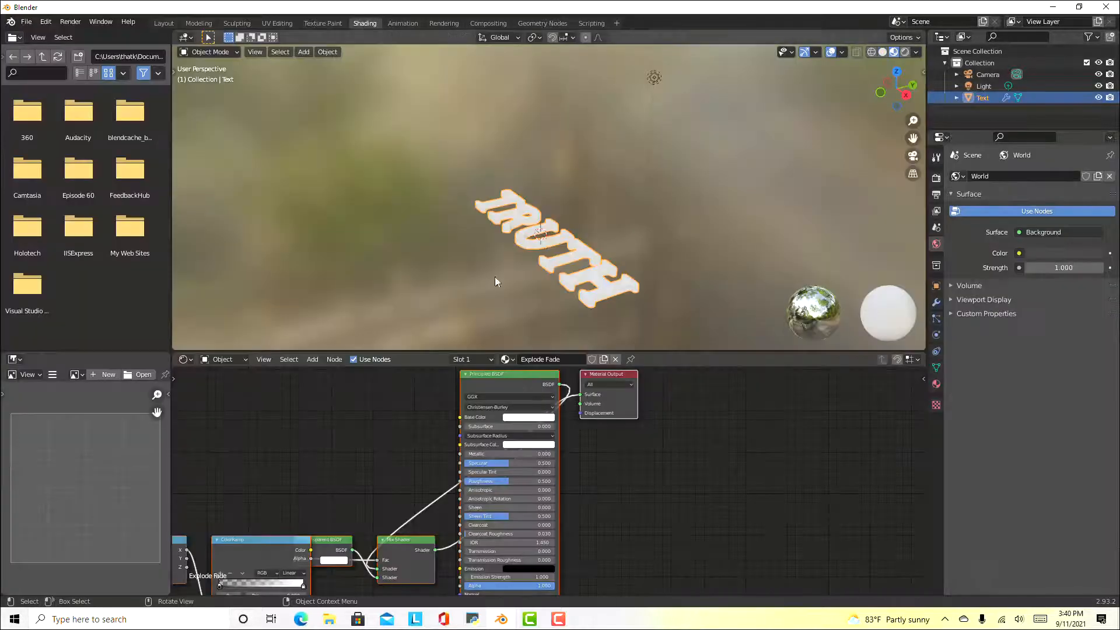
mouse_move(343, 427)
middle_mouse_down()
mouse_move(480, 425)
mouse_move(547, 405)
mouse_move(530, 405)
middle_mouse_up()
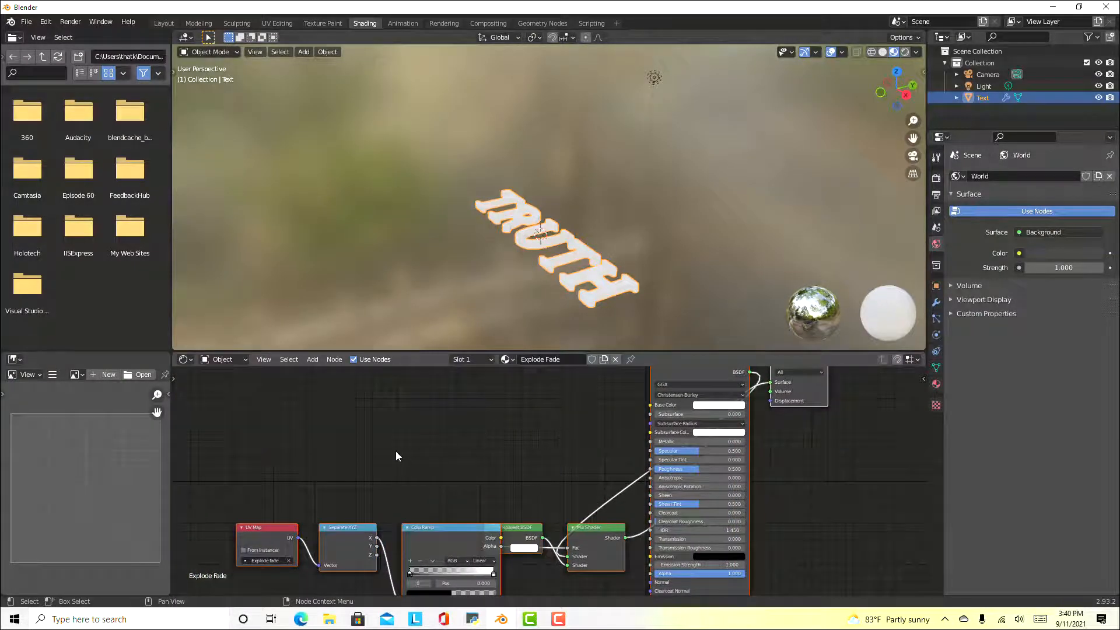
left_click(328, 443)
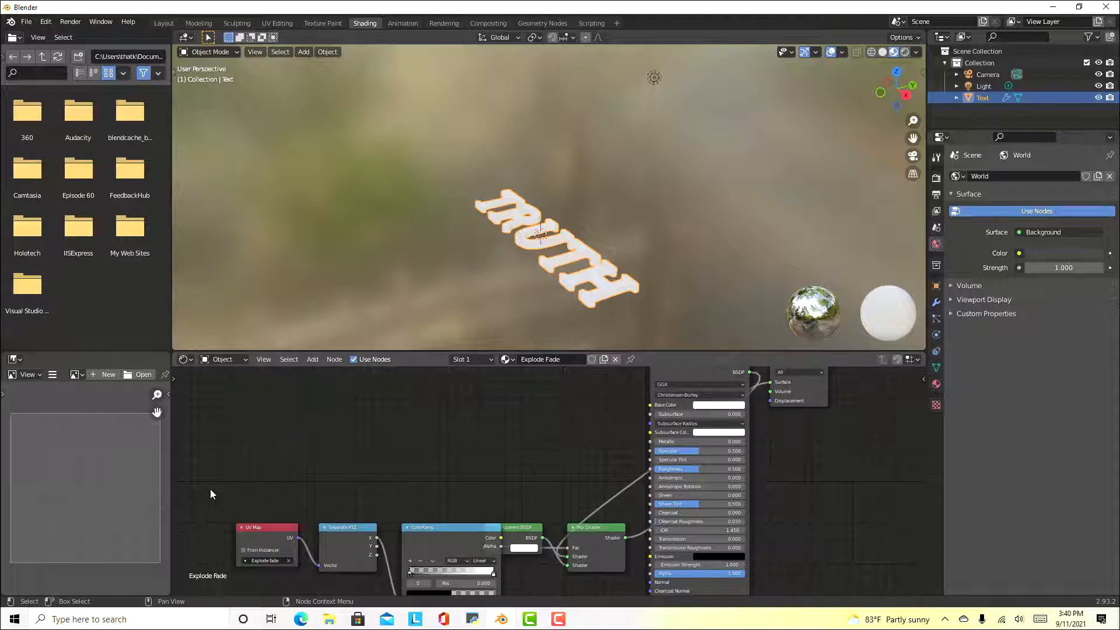
left_click_drag(210, 488, 633, 593)
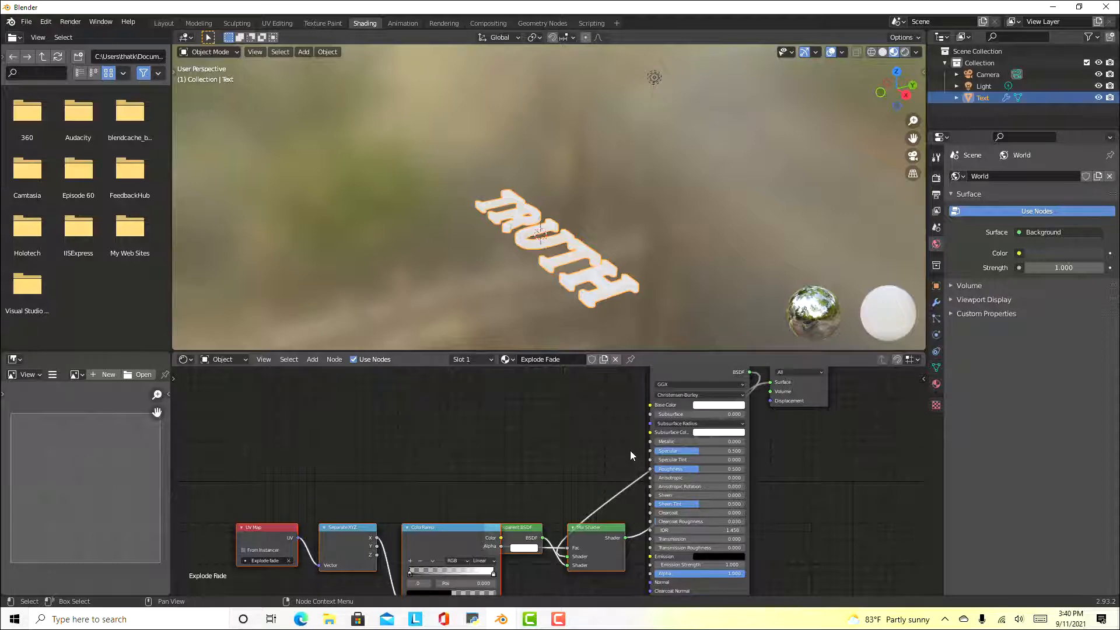
key("x")
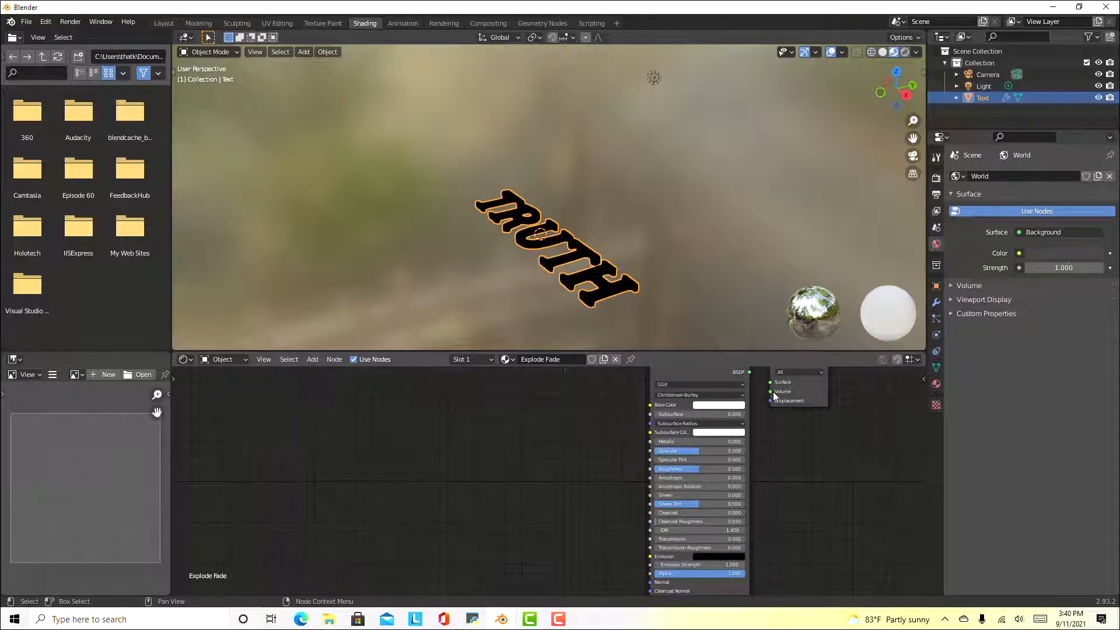
left_click_drag(750, 372, 771, 382)
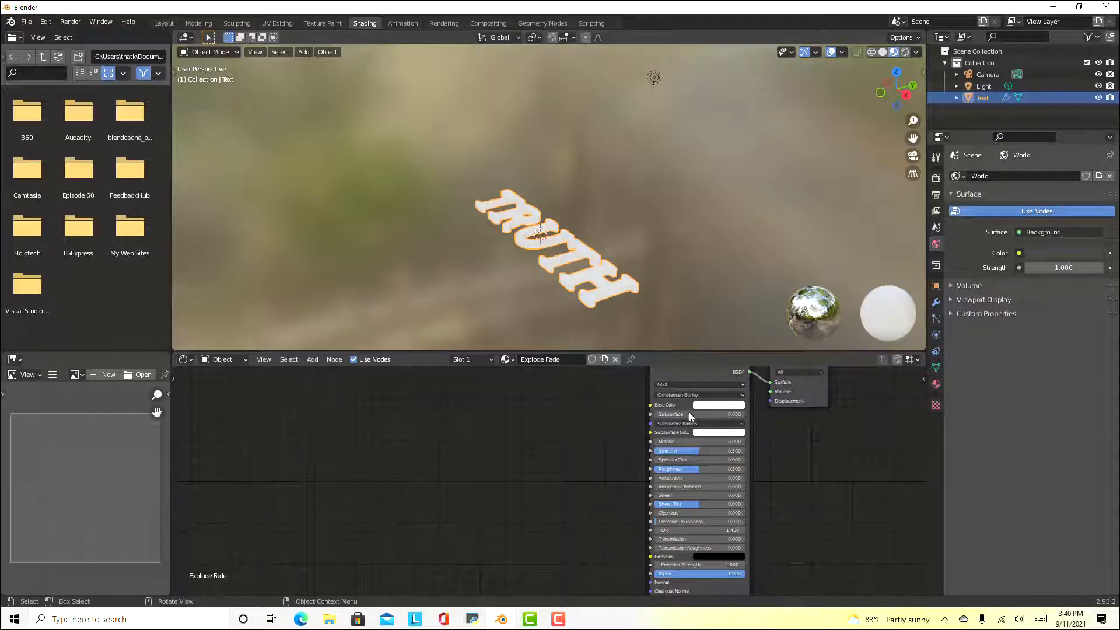
Change the Principled BSDF's base color to a fully saturated green with hue about 0.335, and darken it slightly
left_click(716, 406)
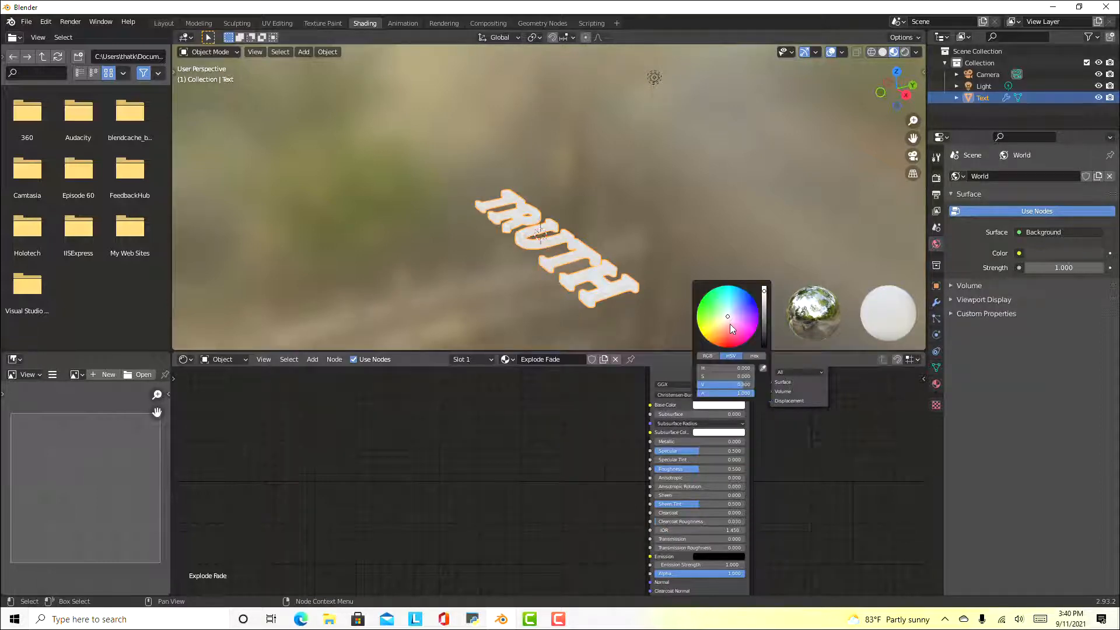
left_click_drag(729, 325, 702, 298)
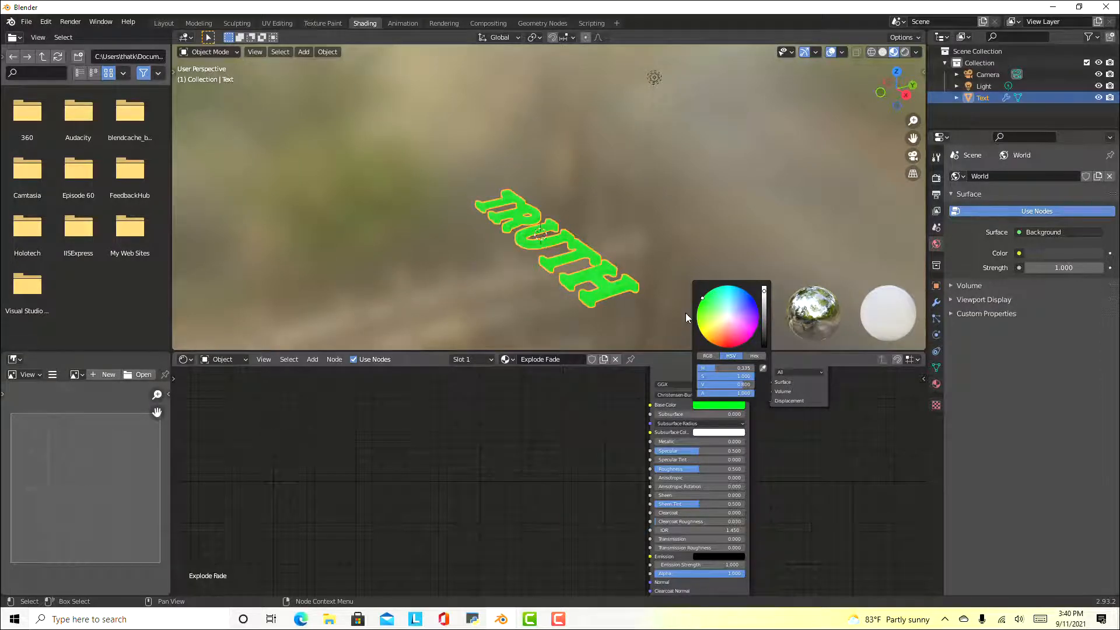
left_click_drag(765, 291, 764, 295)
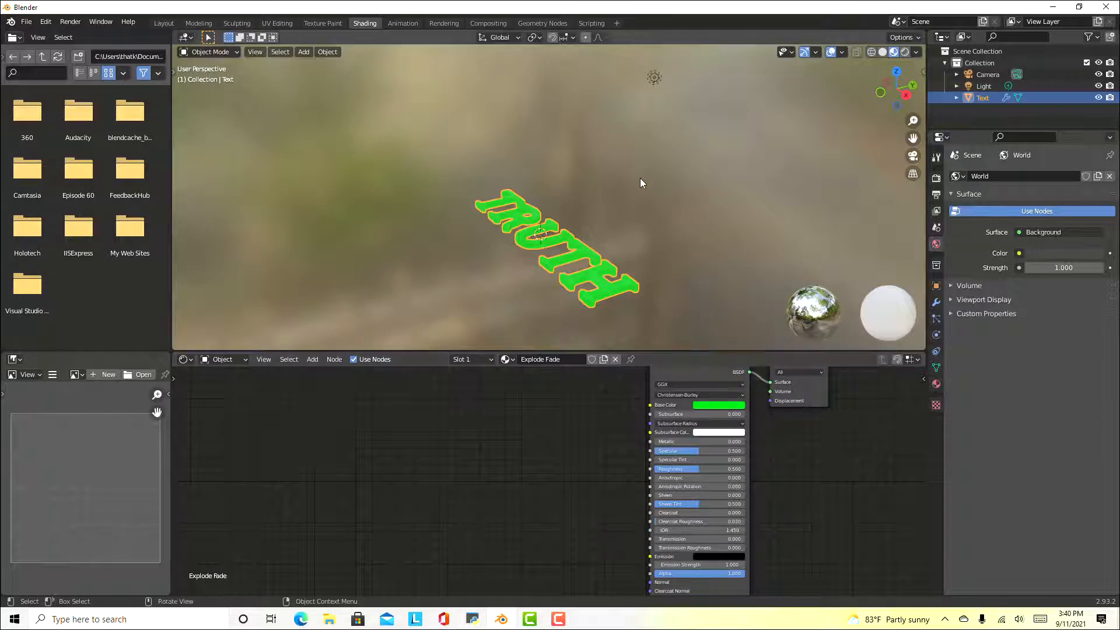
Return to the Layout workspace and set the text particle system's emission number to 30000
left_click(162, 24)
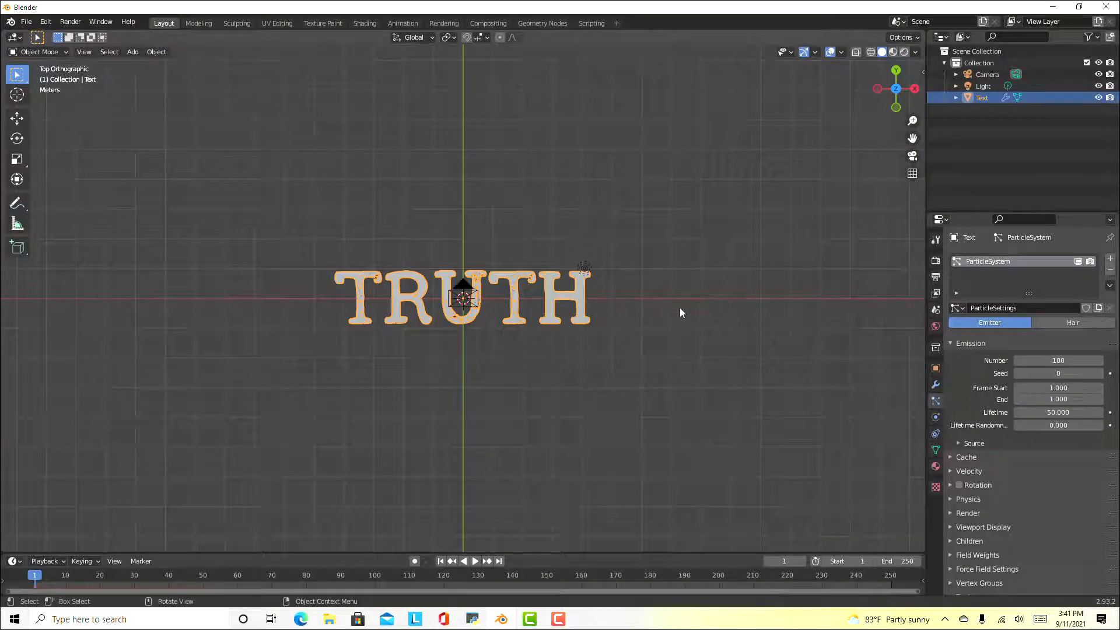
left_click(1059, 360)
type("100")
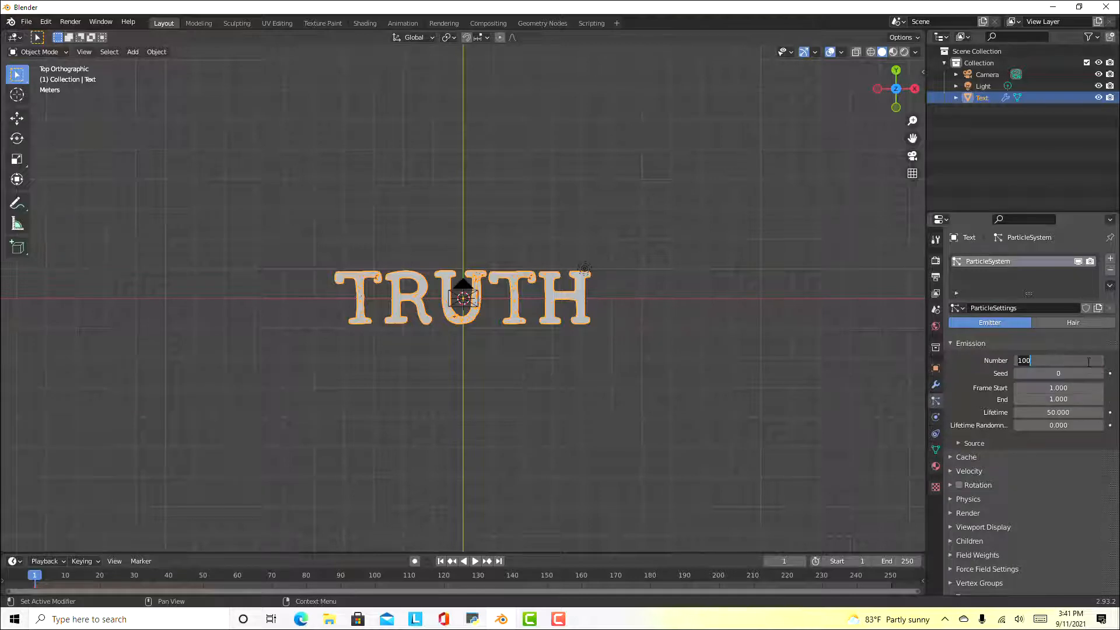
key("BackSpace")
key("BackSpace")
key("BackSpace")
type("30000")
key("Return")
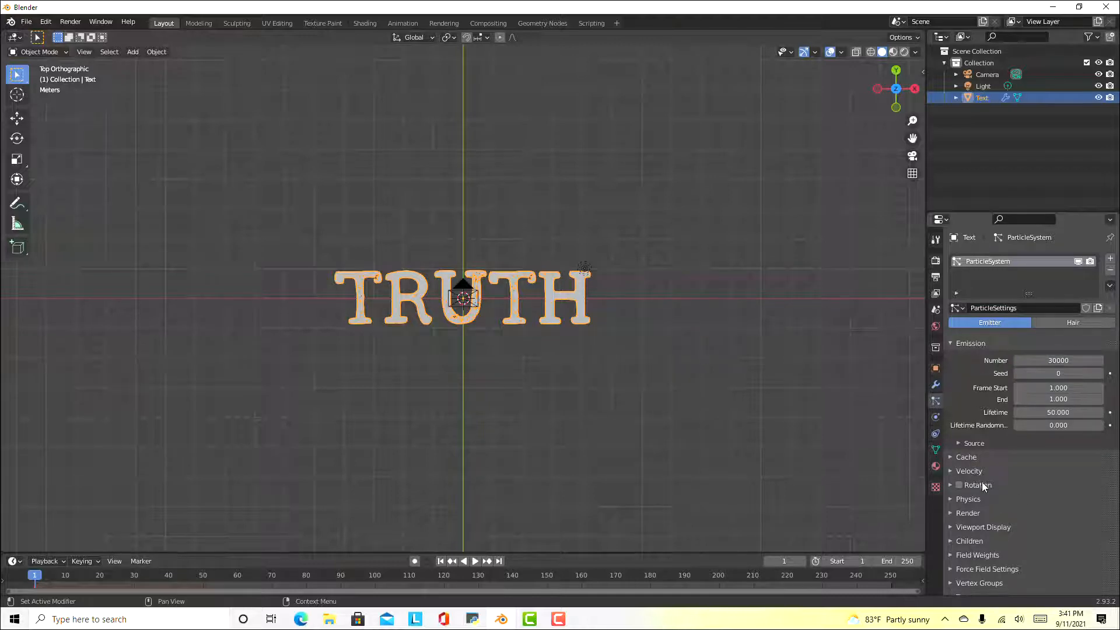
Set the particles' Normal velocity to 0 m/s and the velocity Randomize value to 0
left_click(969, 471)
scroll(1064, 489, "down", 1)
left_click(1064, 467)
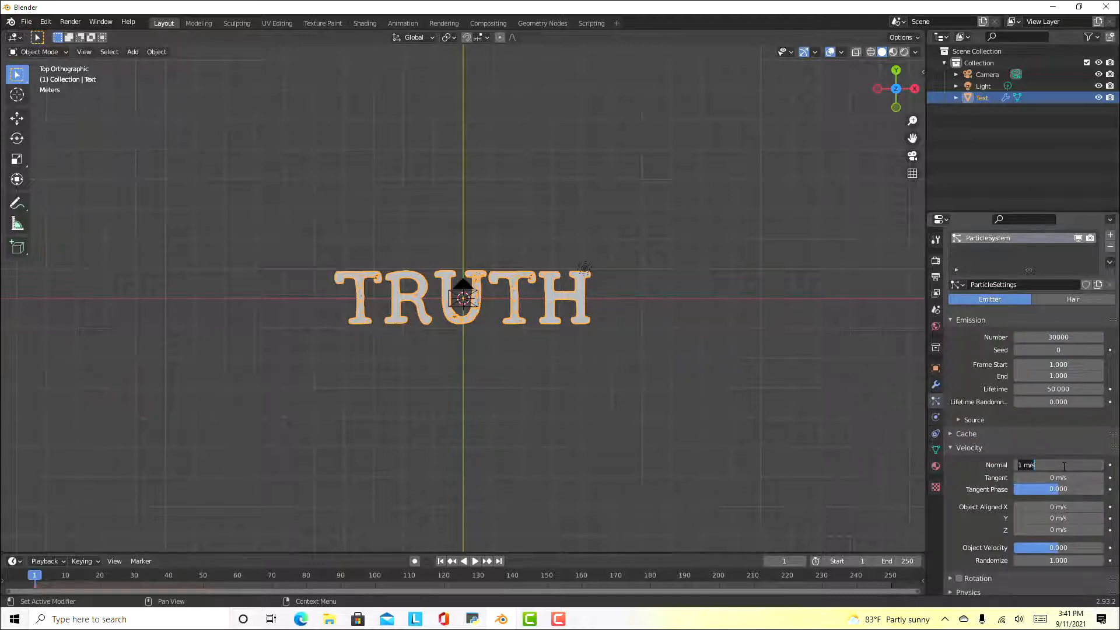
type("0")
key("Return")
scroll(990, 473, "down", 4)
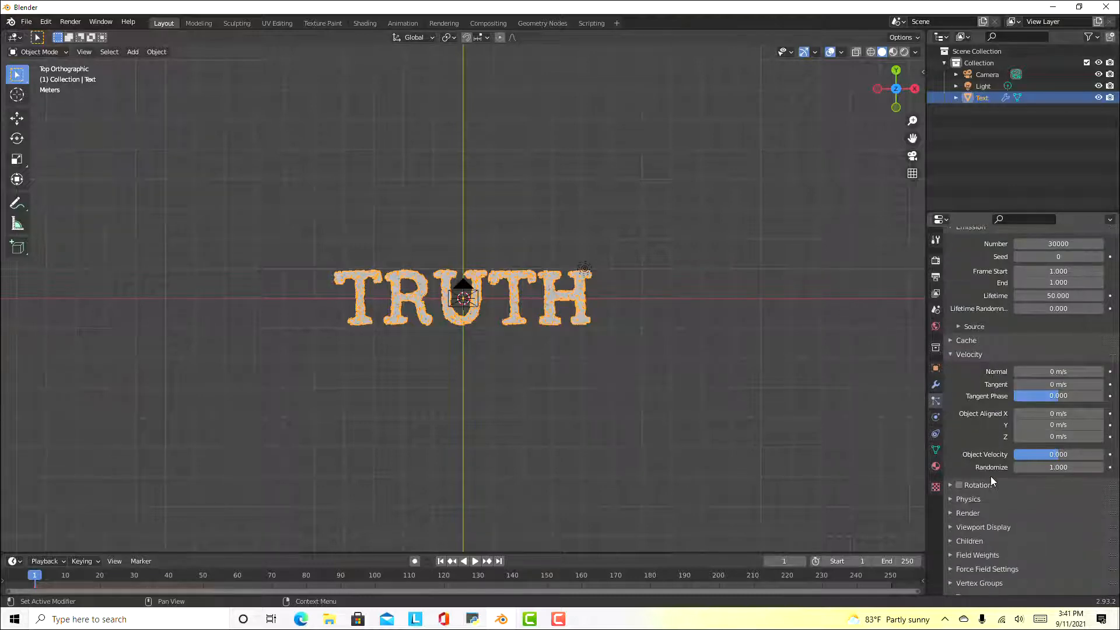
left_click(1050, 467)
type("0")
key("Return")
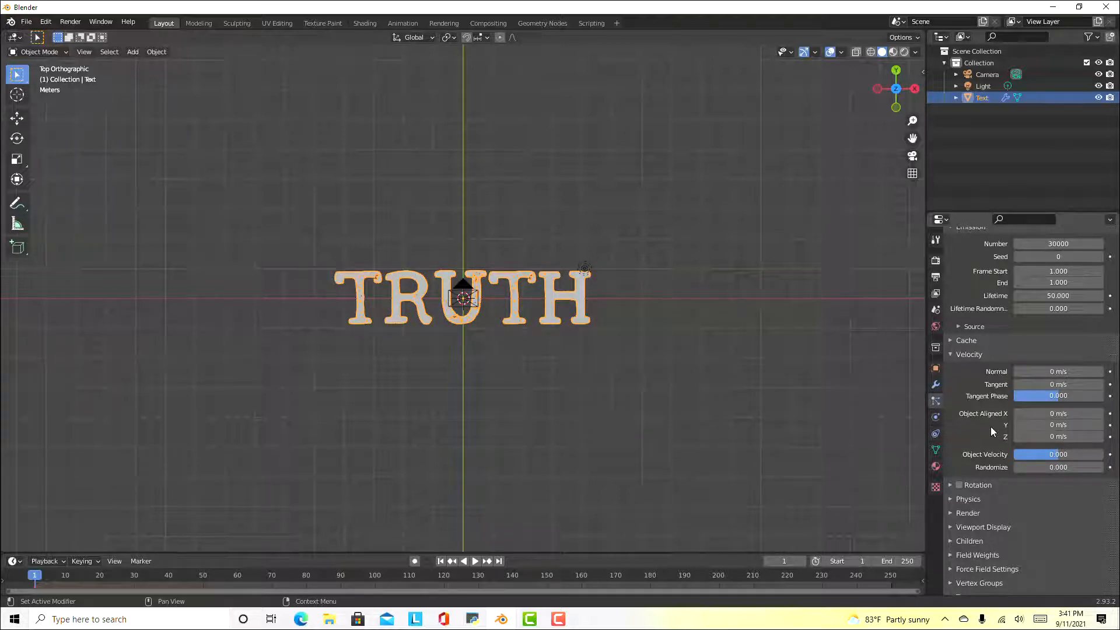
Set the Gravity field weight of the text's particle system to 0
scroll(992, 430, "down", 1)
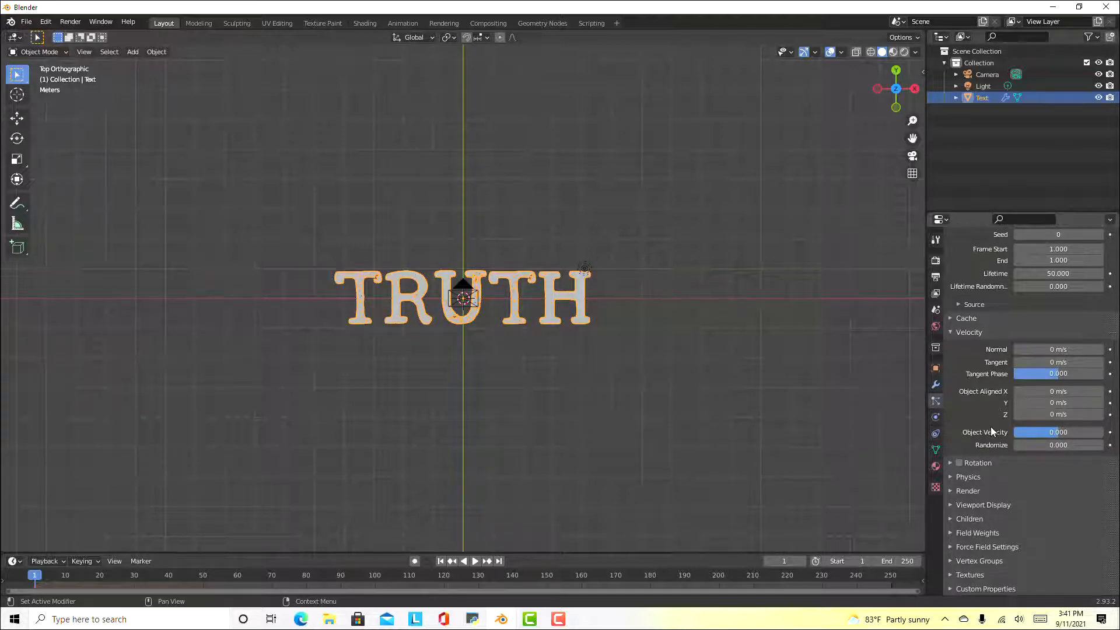
left_click(968, 533)
left_click(1048, 565)
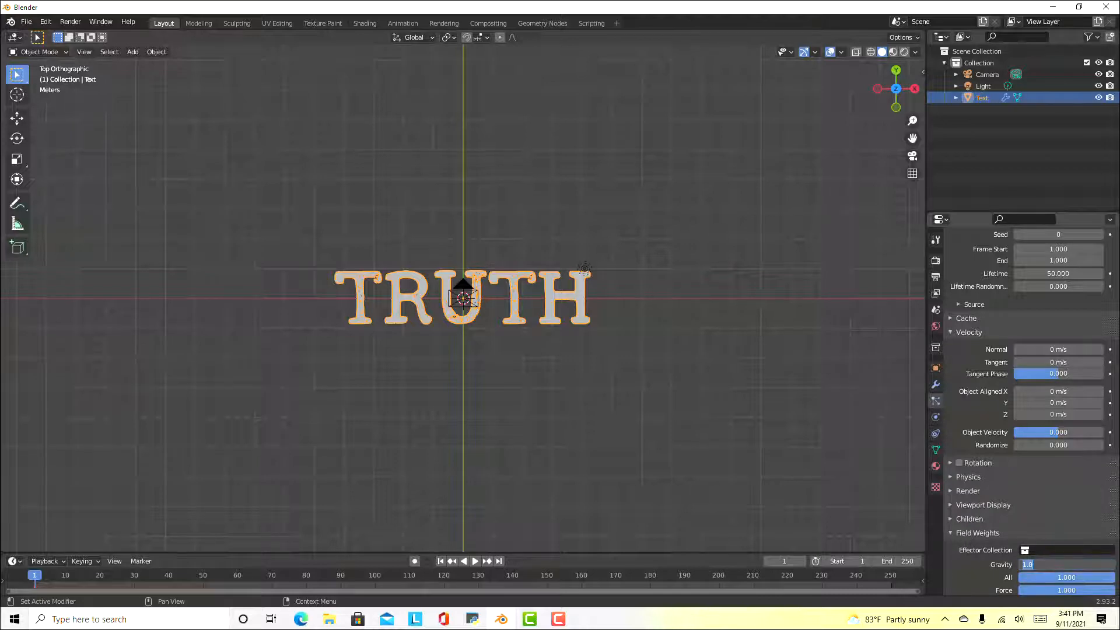
type("0")
key("Return")
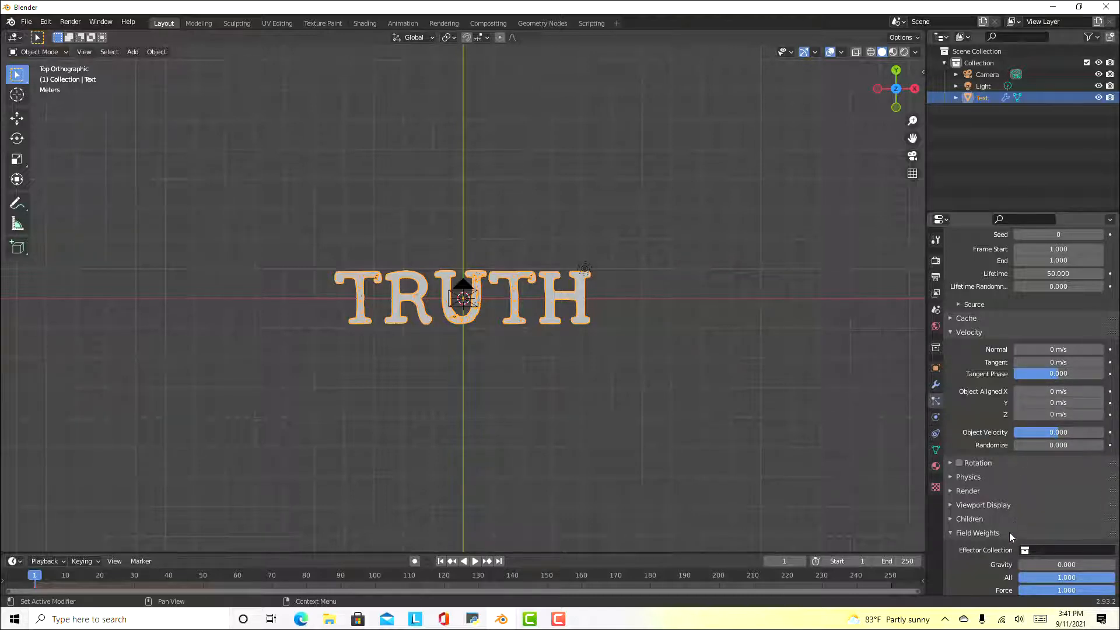
Refresh the text's Explode modifier so it uses the edited particle settings
scroll(1009, 532, "up", 5)
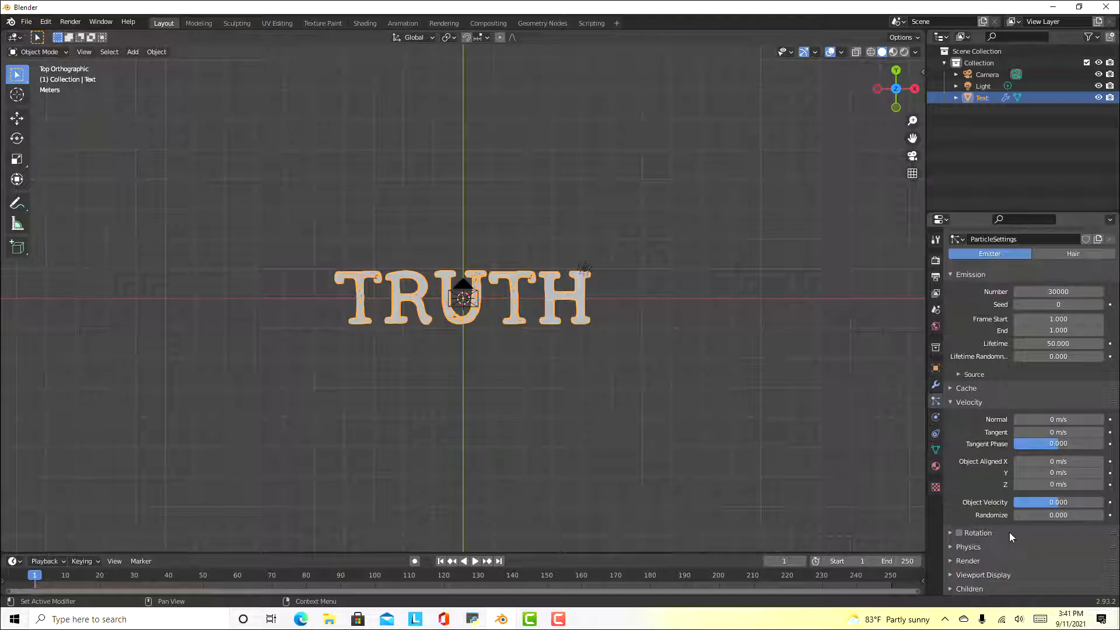
left_click(936, 386)
left_click(1036, 422)
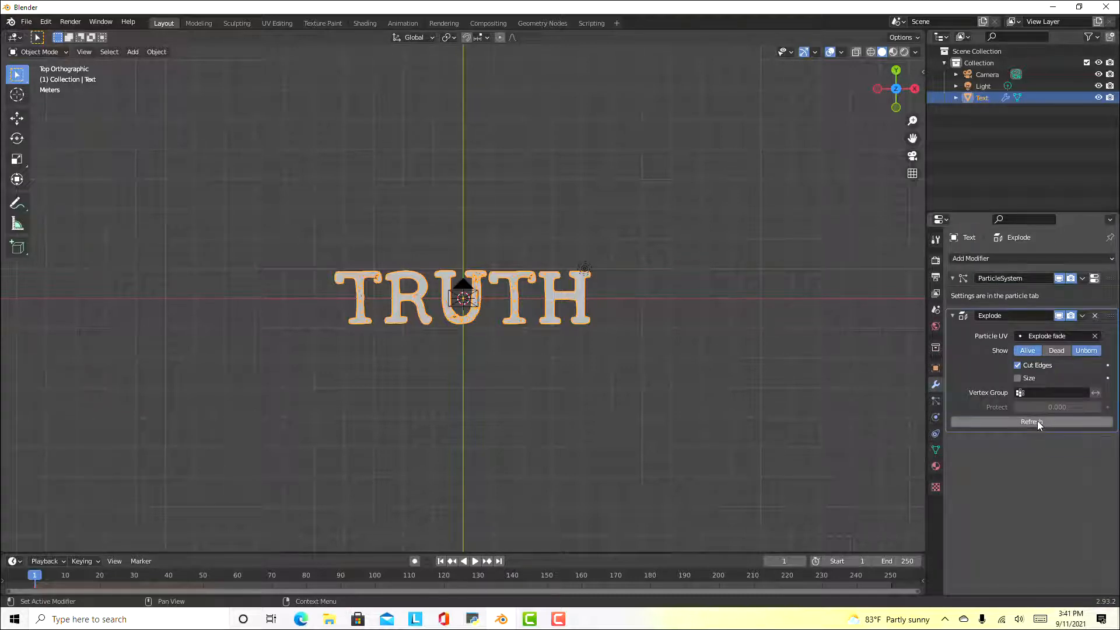
left_click(1038, 422)
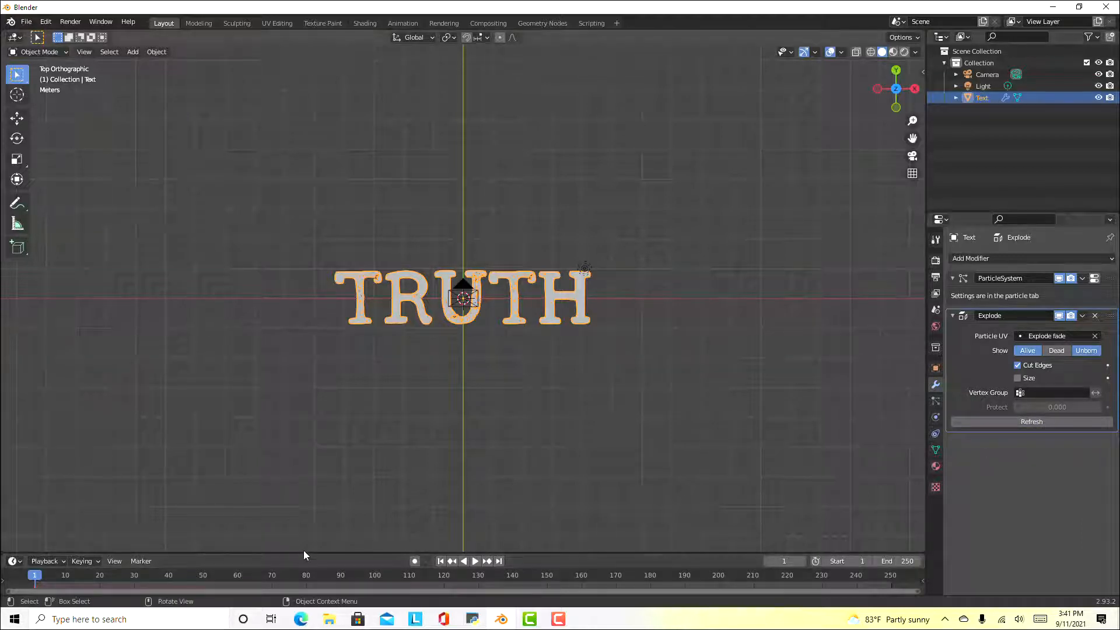
Enlarge the timeline and briefly play the animation to check how the text behaves
left_click_drag(303, 552, 308, 425)
key("space")
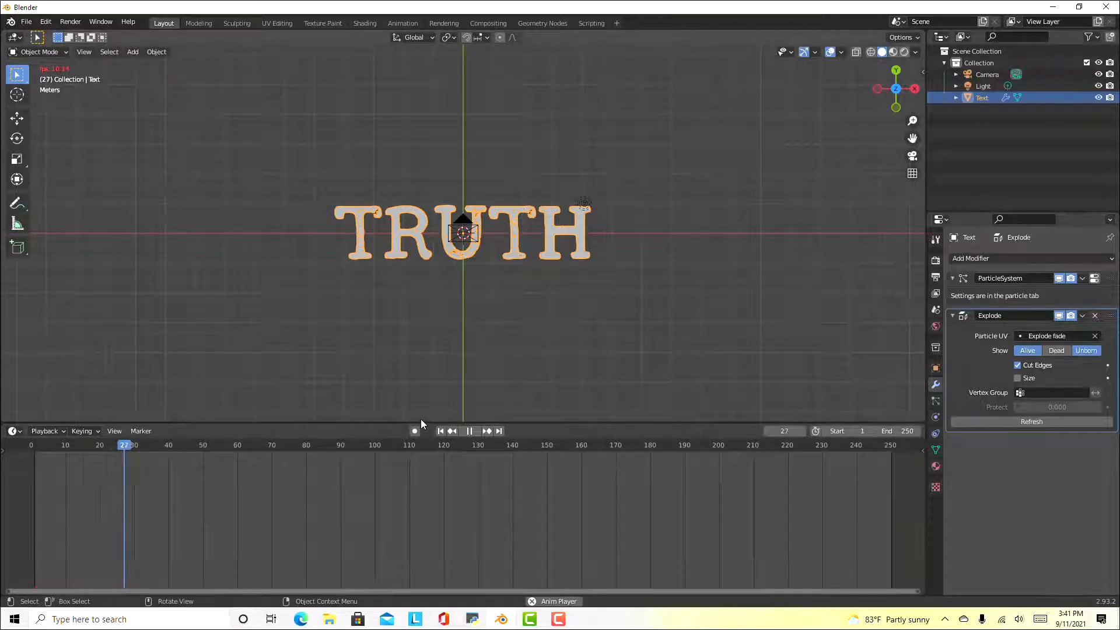
key("space")
Set the particle emission to start at frame 10 and end at frame 110
left_click(937, 402)
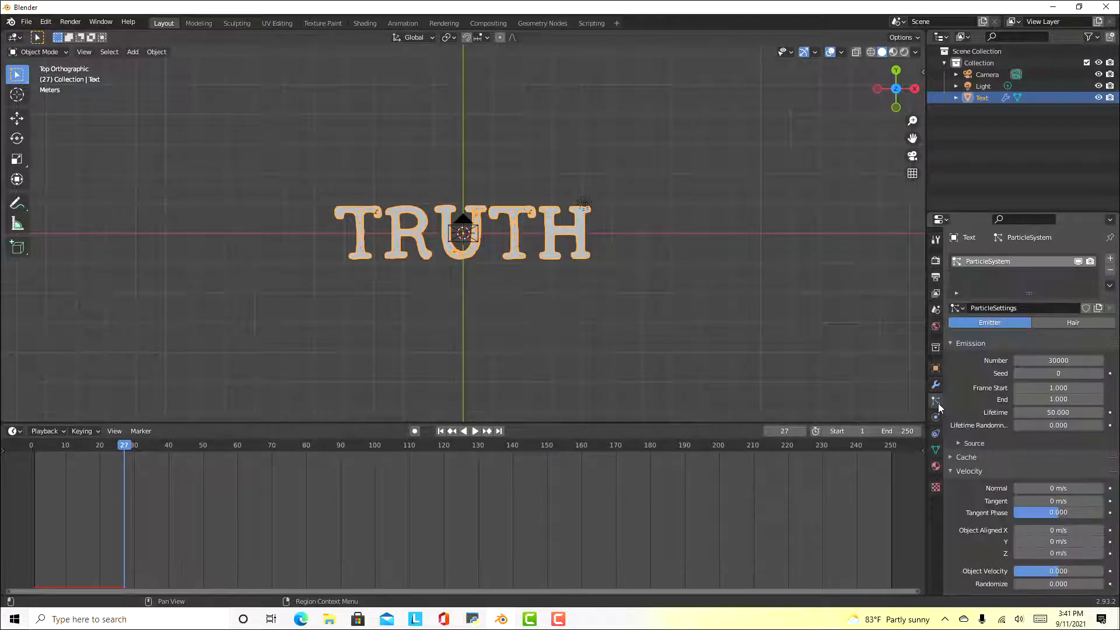
left_click(1061, 388)
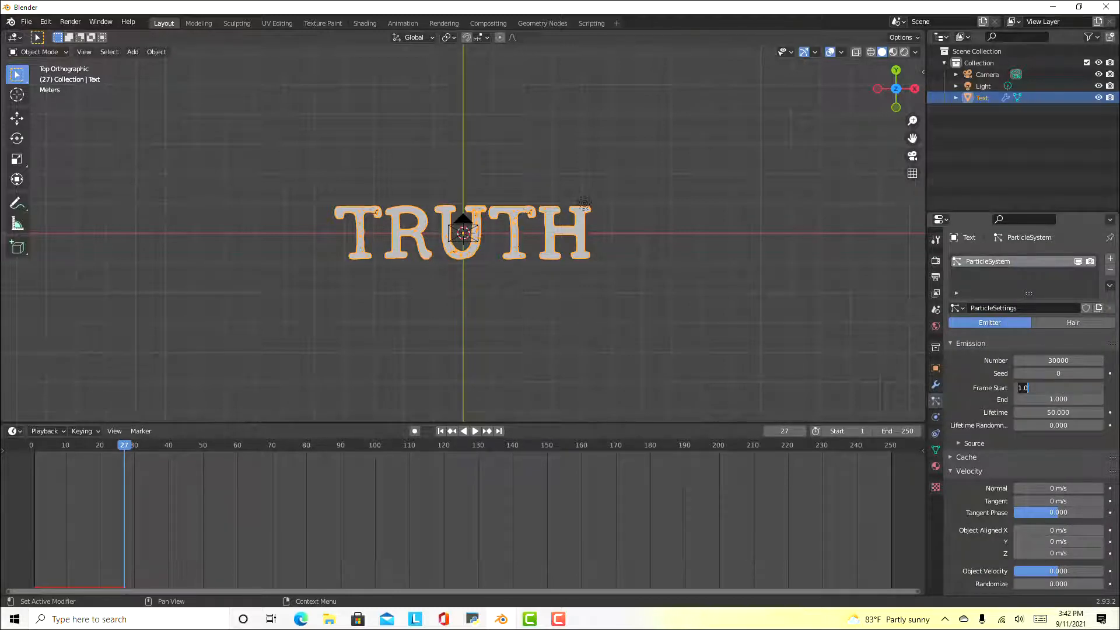
type("10")
key("Return")
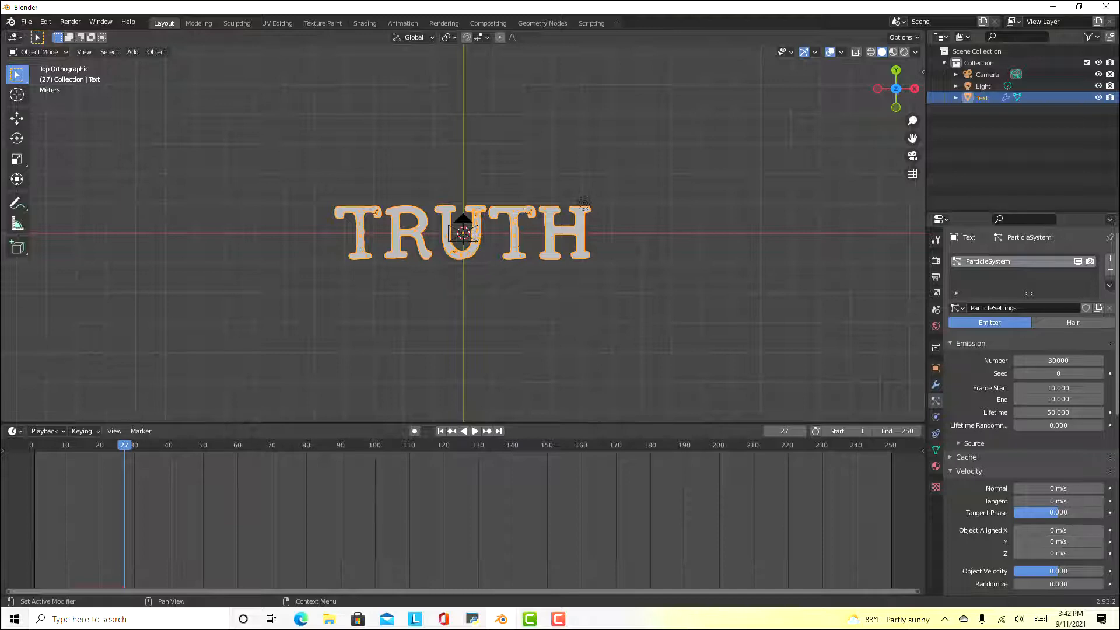
double_click(1058, 399)
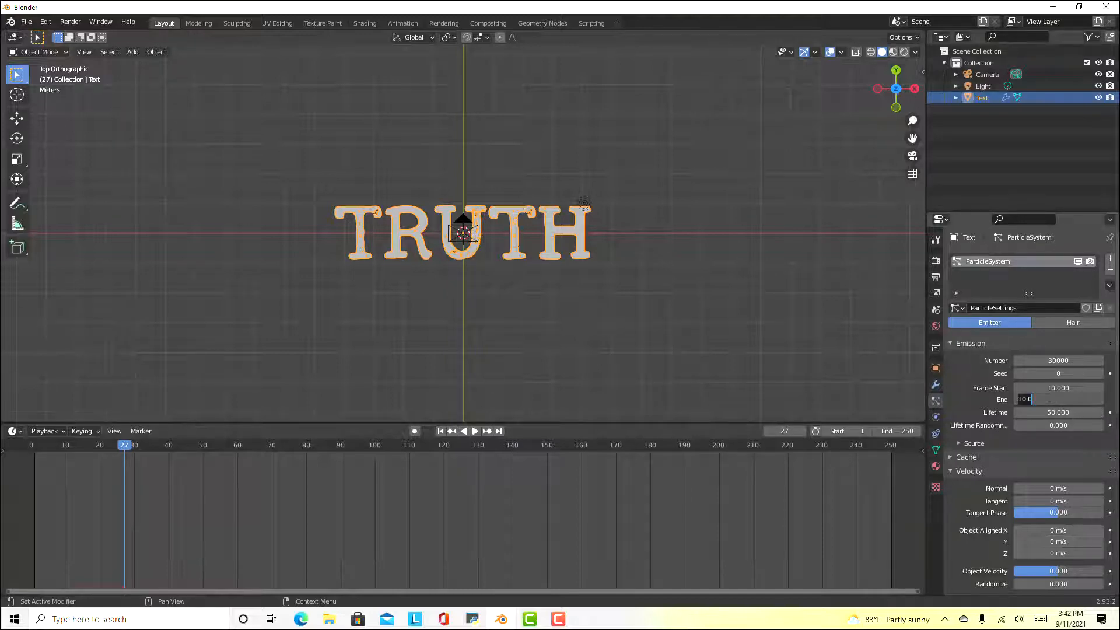
type("110")
key("Return")
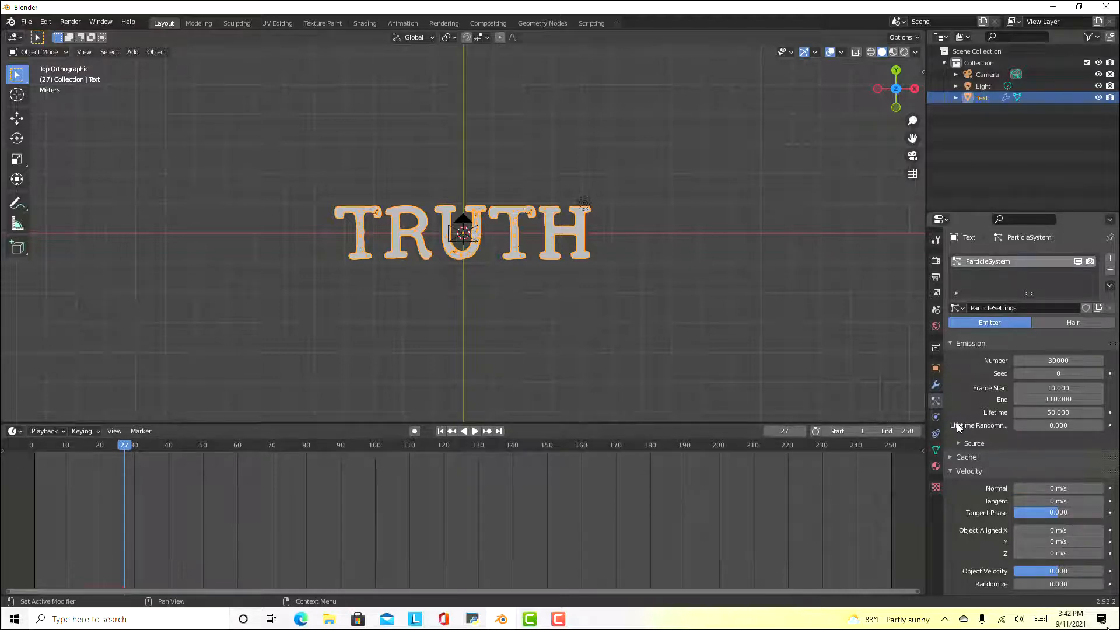
Turn off Cut Edges in the text's Explode modifier, and add a Turbulence force field at the world origin
left_click(936, 386)
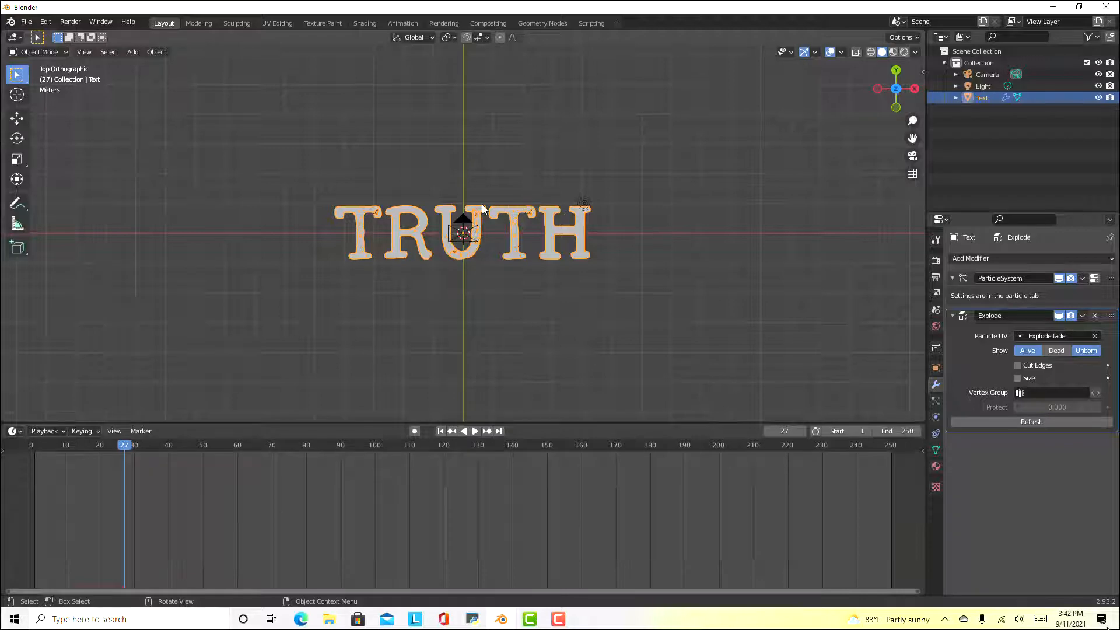
key("shift+a")
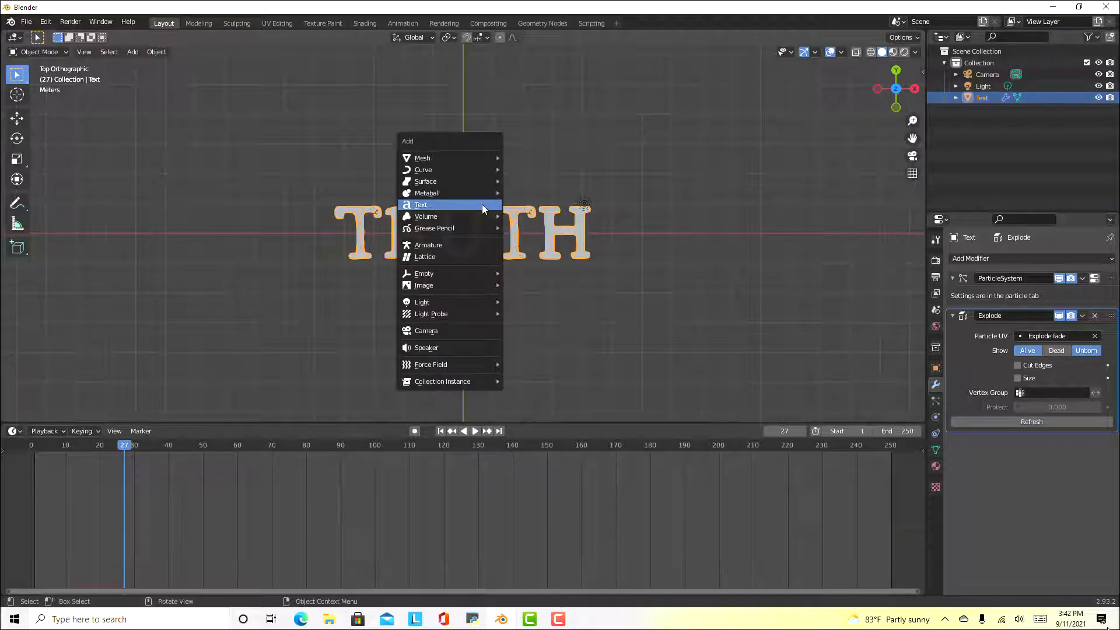
mouse_move(479, 366)
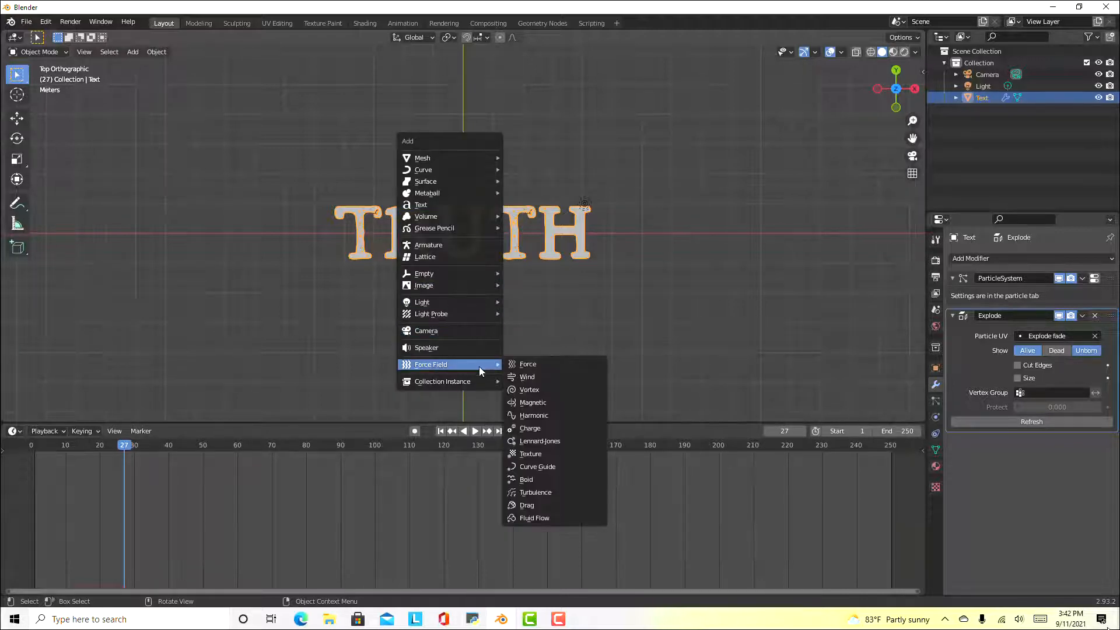
left_click(548, 493)
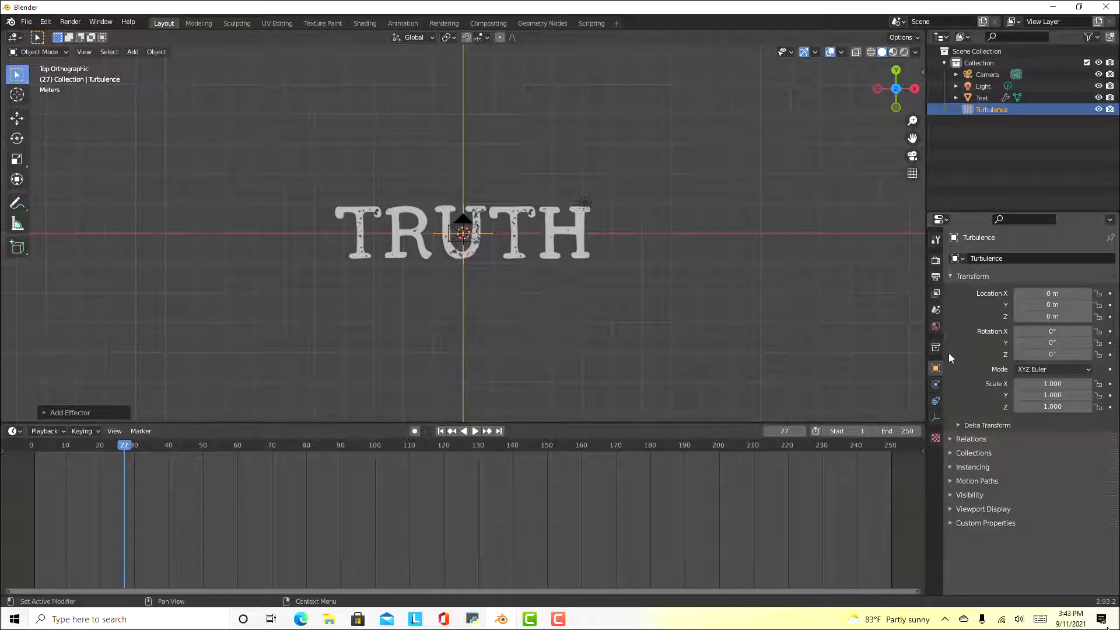
Set the Turbulence force field's strength to 2 in its physics settings
left_click(949, 439)
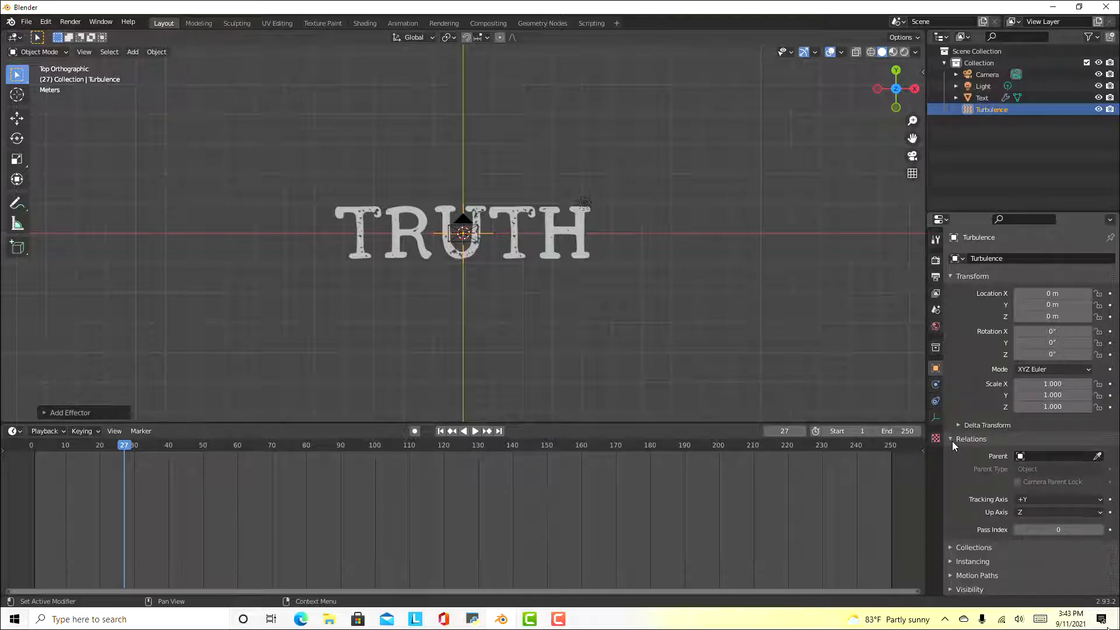
left_click(954, 438)
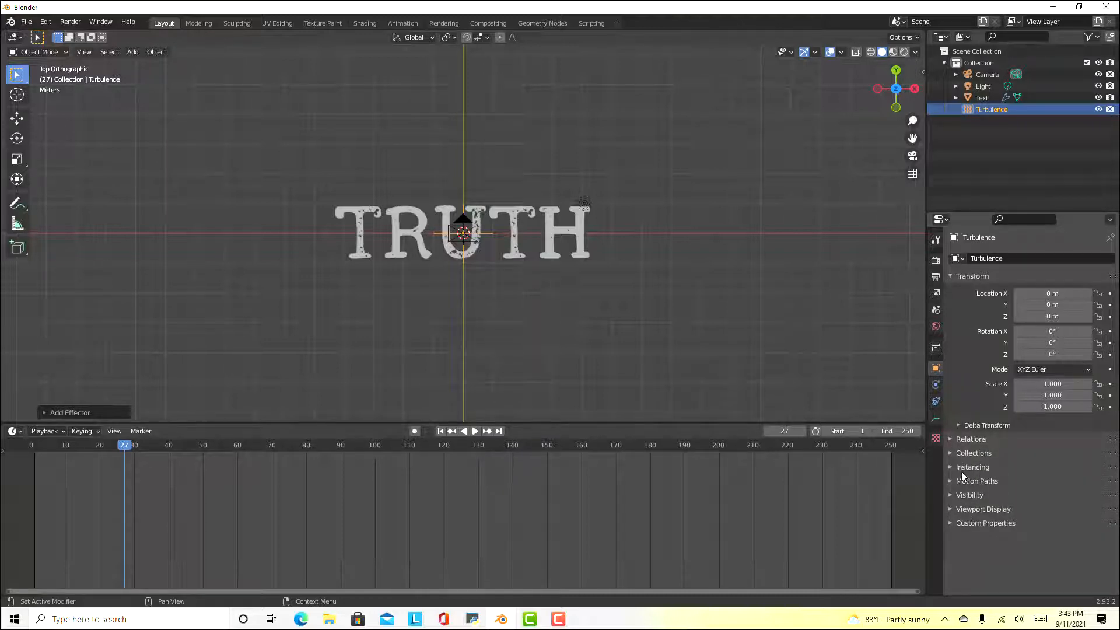
left_click(936, 385)
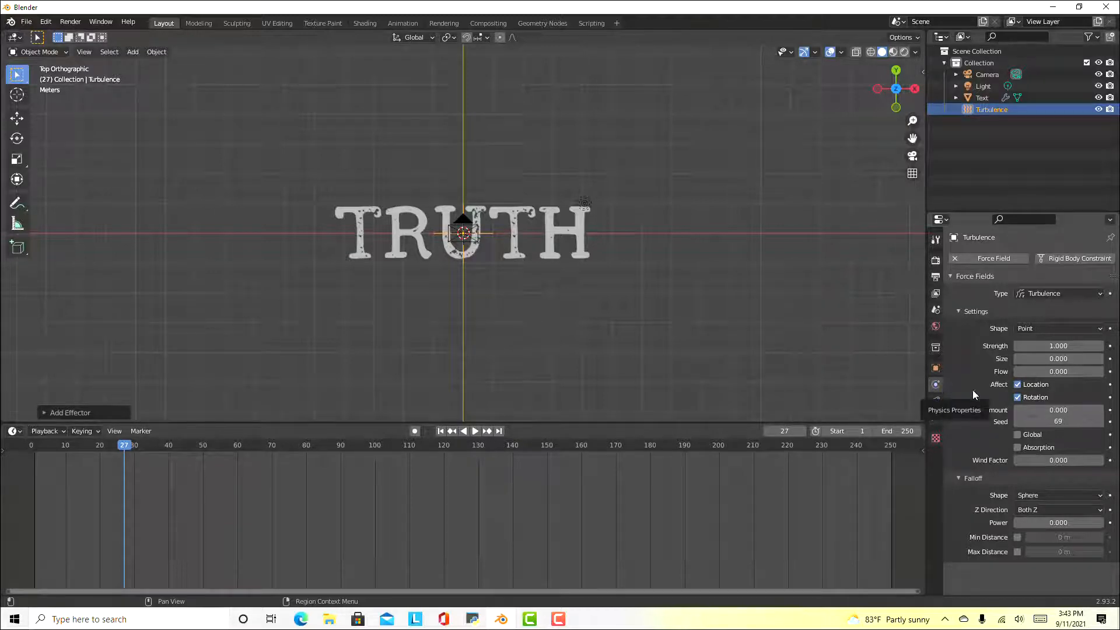
left_click(1062, 345)
type("1.0")
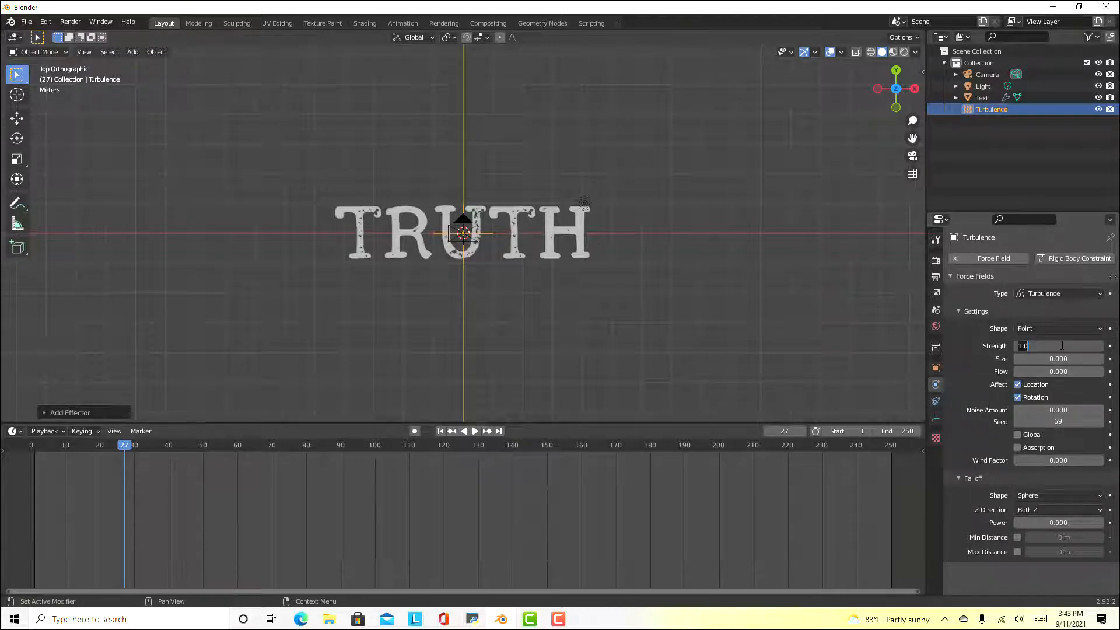
type("2")
key("Return")
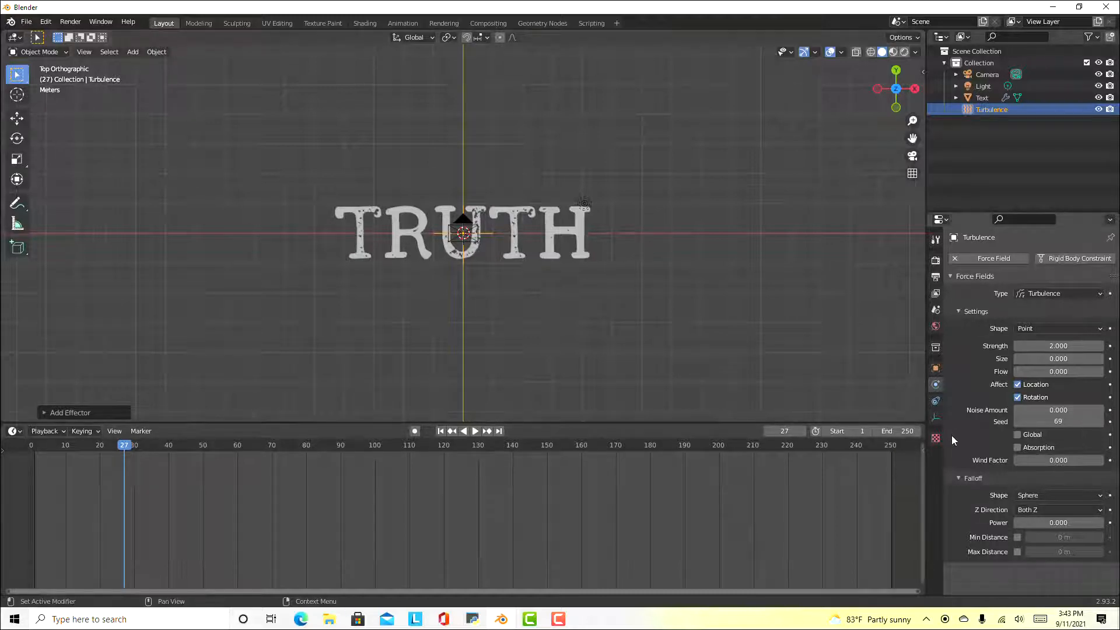
Select the TRUTH text and add a new texture to its particle system
left_click(478, 220)
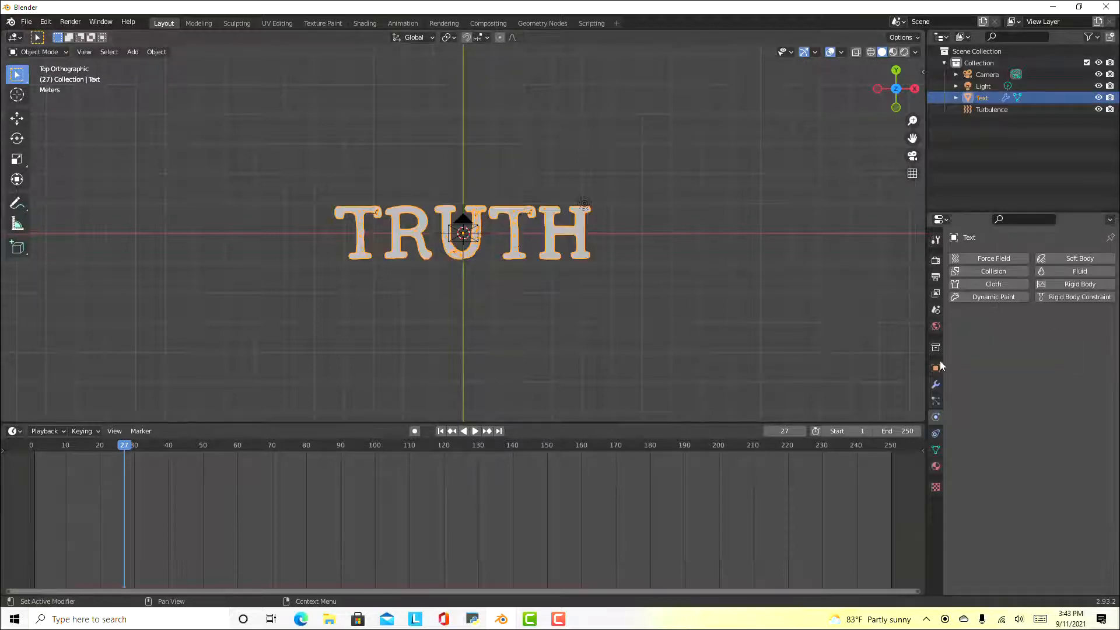
left_click(936, 402)
scroll(986, 423, "down", 15)
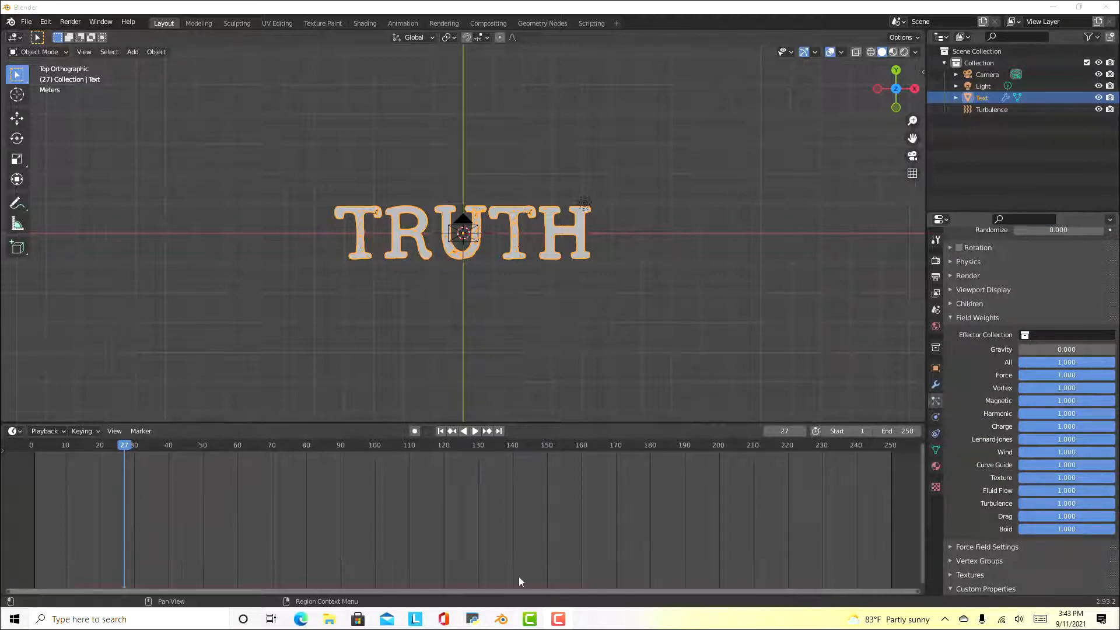
scroll(1026, 530, "down", 2)
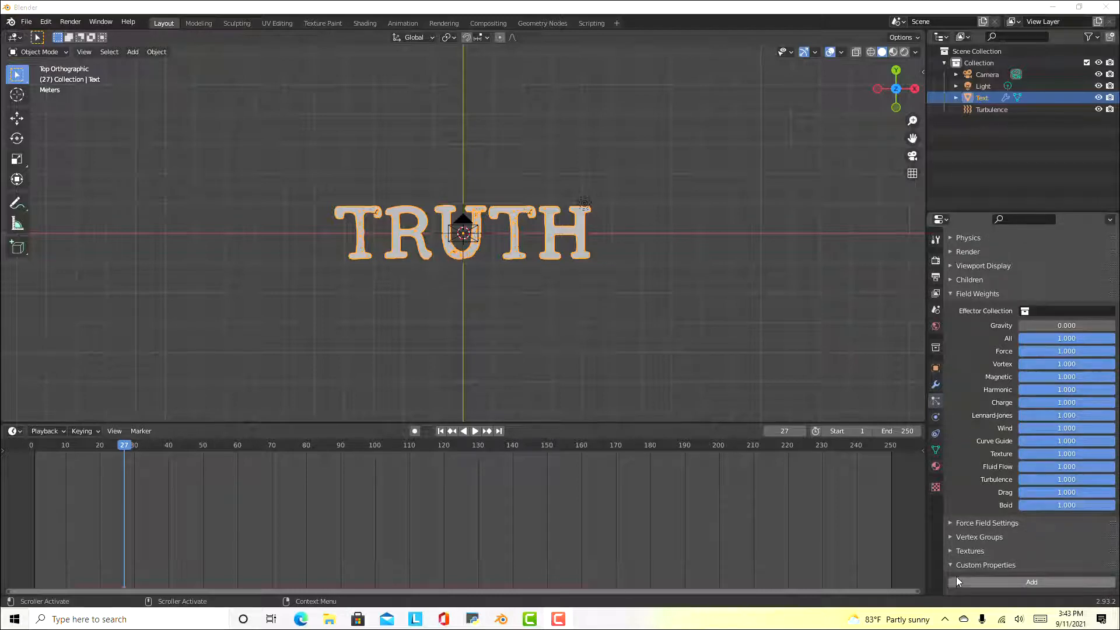
left_click(951, 549)
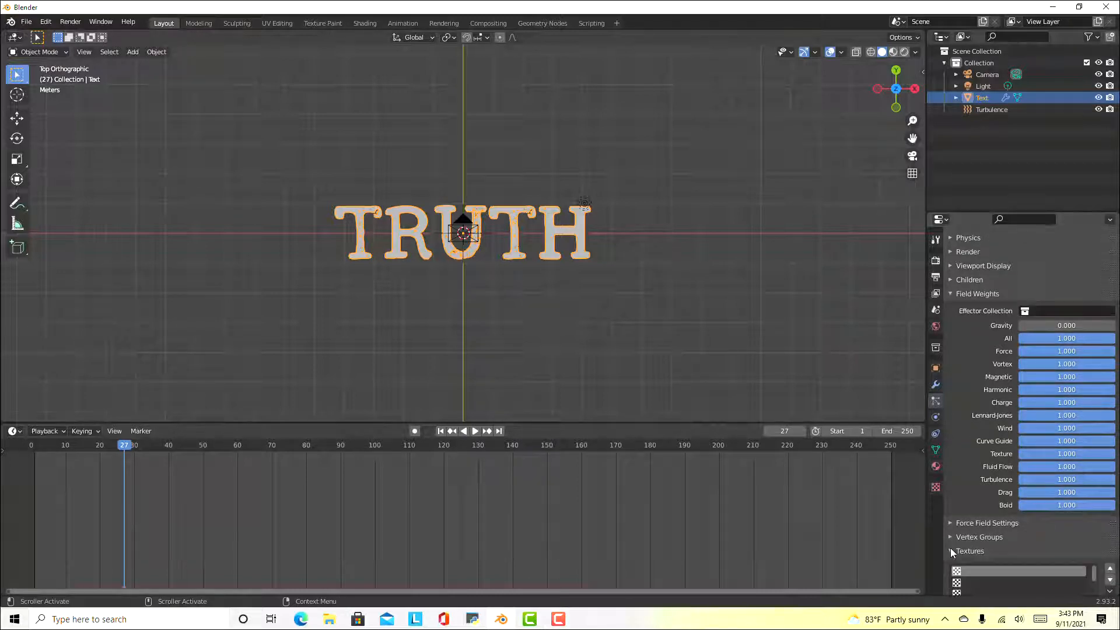
scroll(1057, 531, "down", 4)
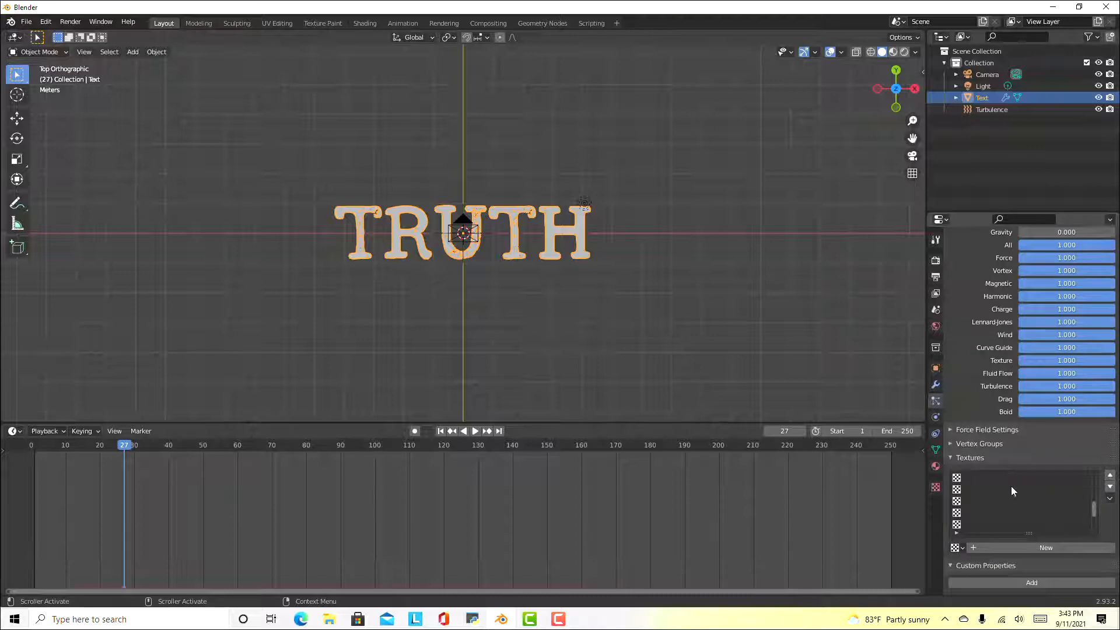
left_click(1019, 552)
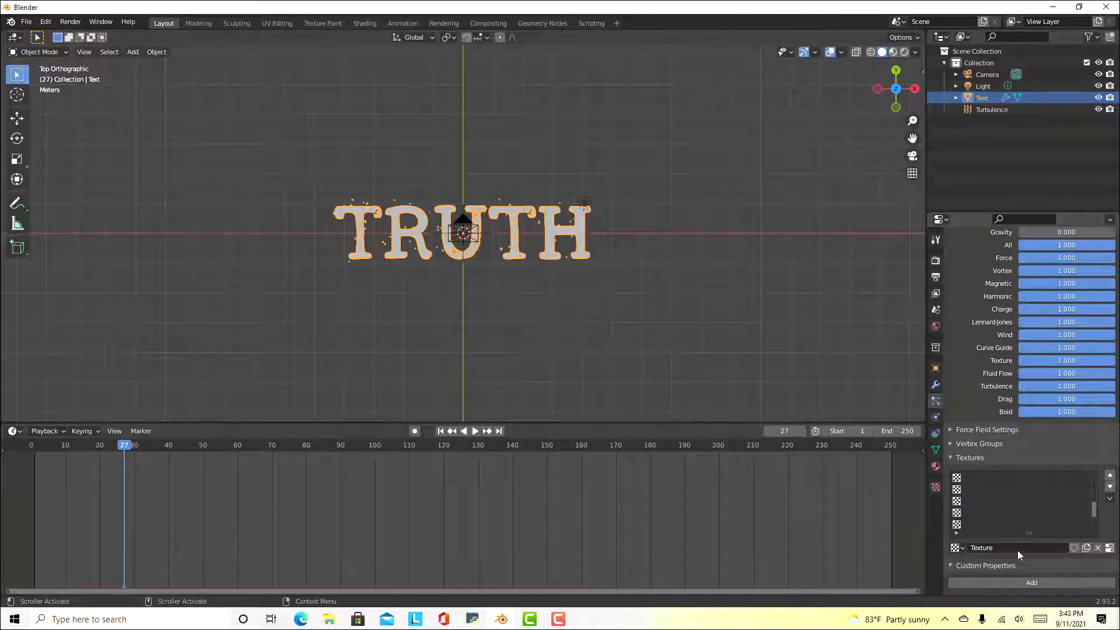
Change the type of the particle system's texture to Blend
left_click(936, 488)
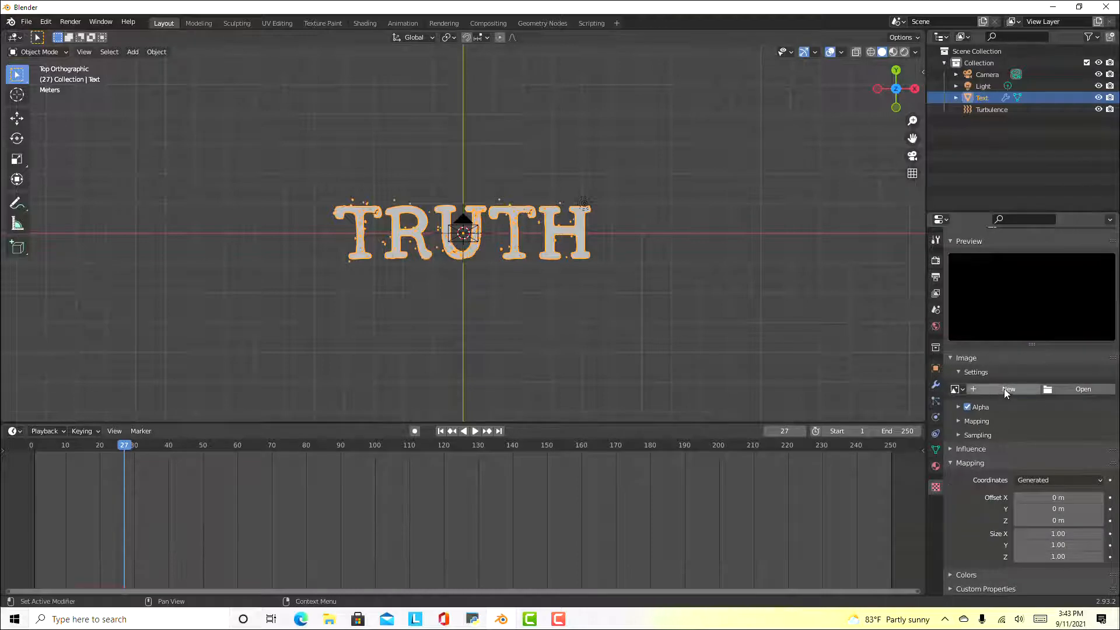
scroll(1096, 371, "up", 3)
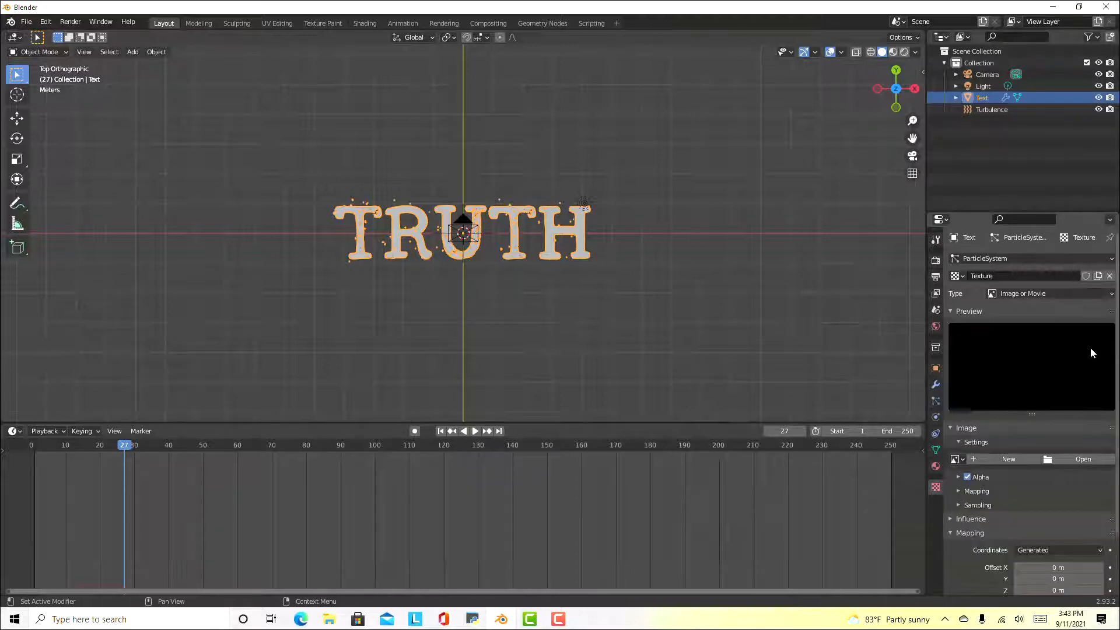
left_click(1073, 296)
left_click(1011, 321)
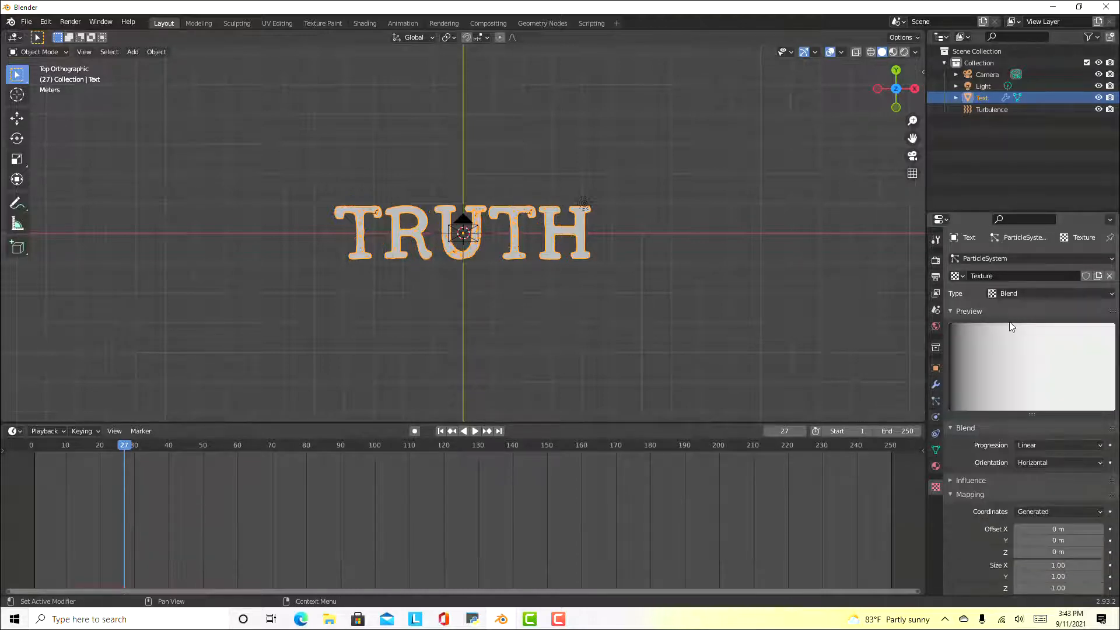
Enable the Color Ramp in the blend texture's color settings and expand it
scroll(961, 464, "down", 2)
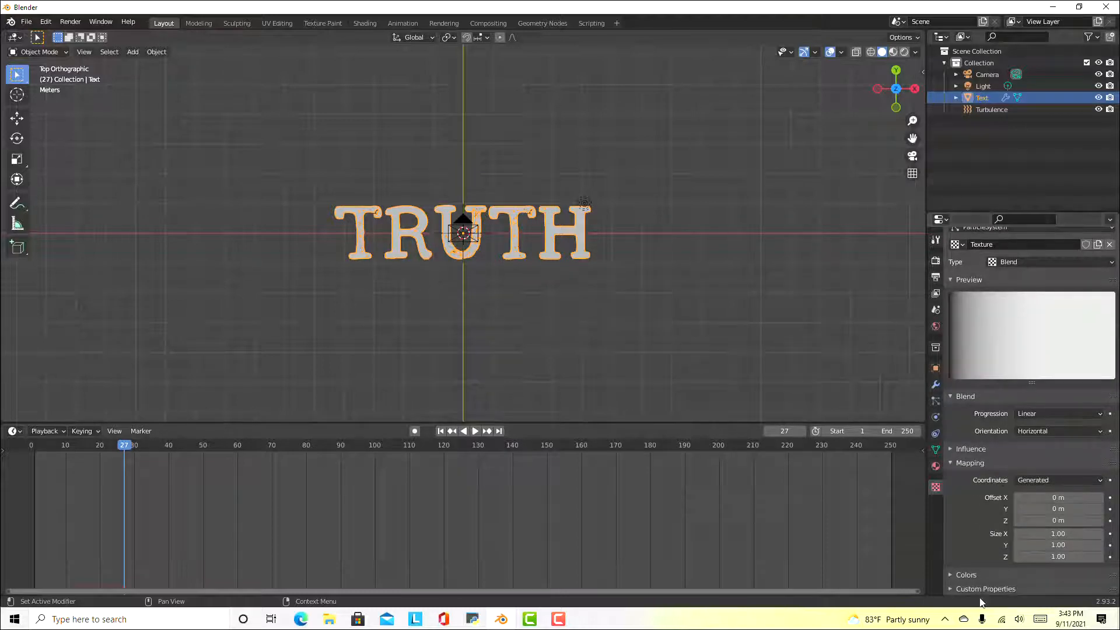
left_click(950, 575)
scroll(999, 578, "down", 5)
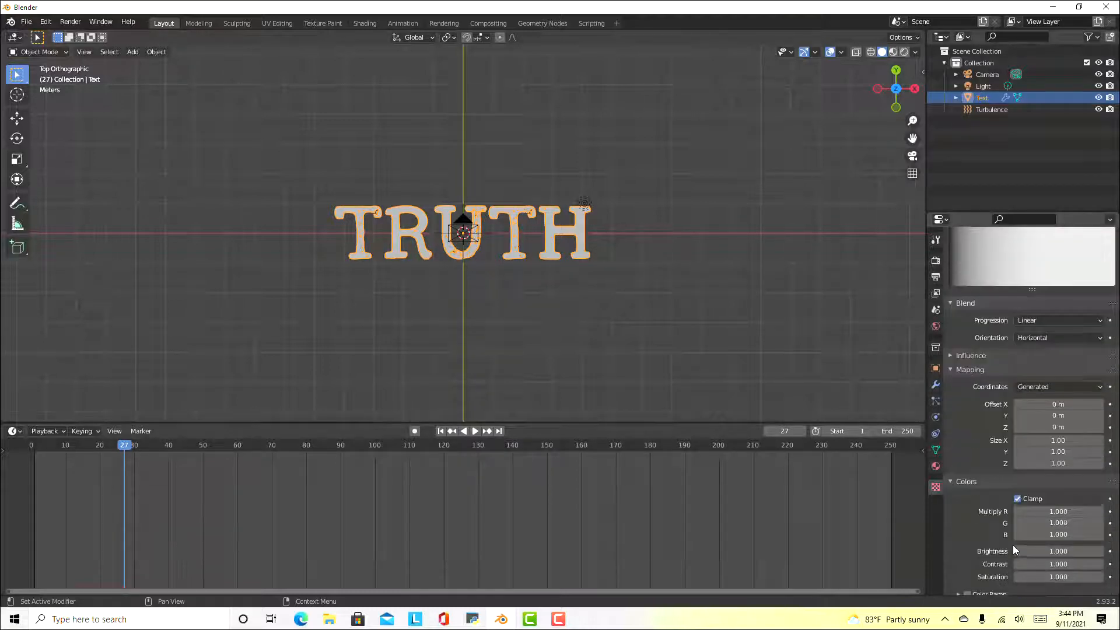
left_click(968, 576)
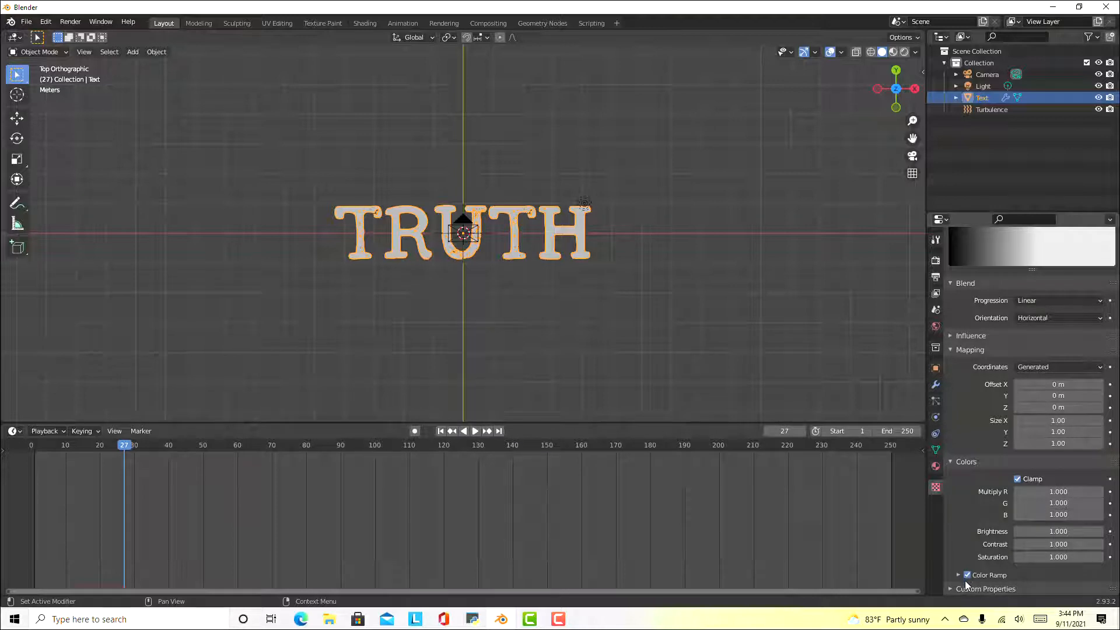
left_click(959, 575)
scroll(989, 546, "down", 2)
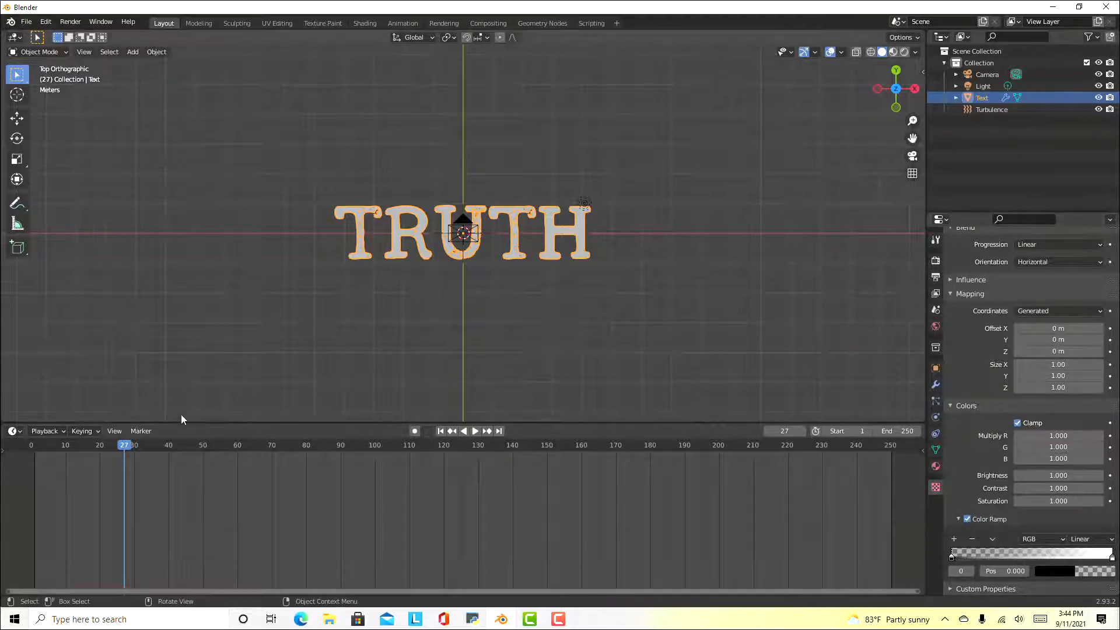
Refresh the text's Explode modifier at frame 1 and play the animation to check the disintegration
left_click(34, 458)
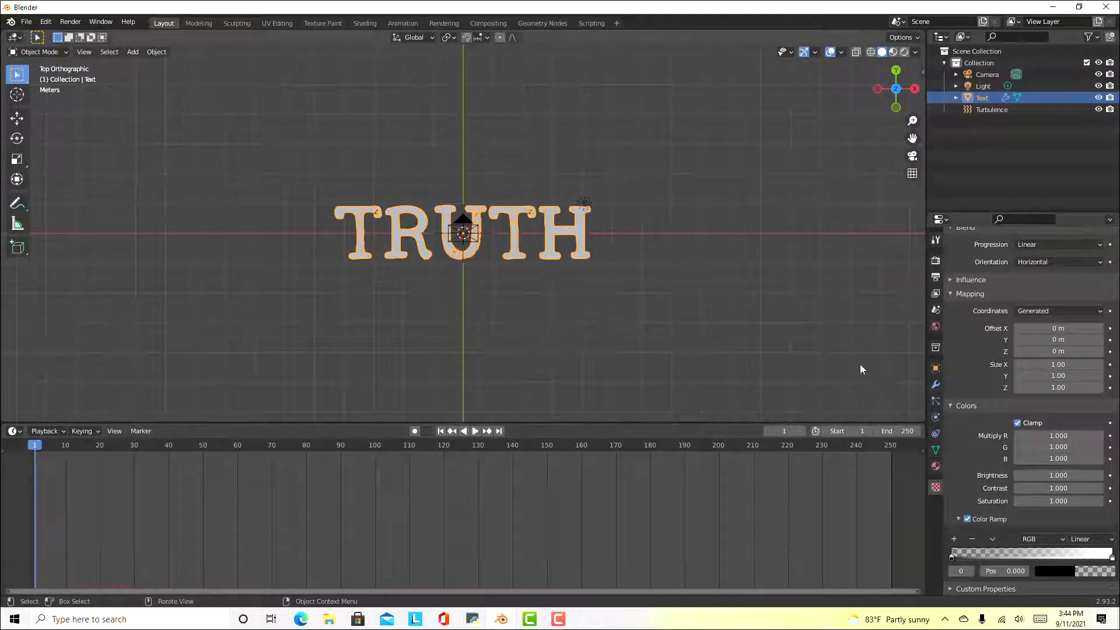
left_click(936, 388)
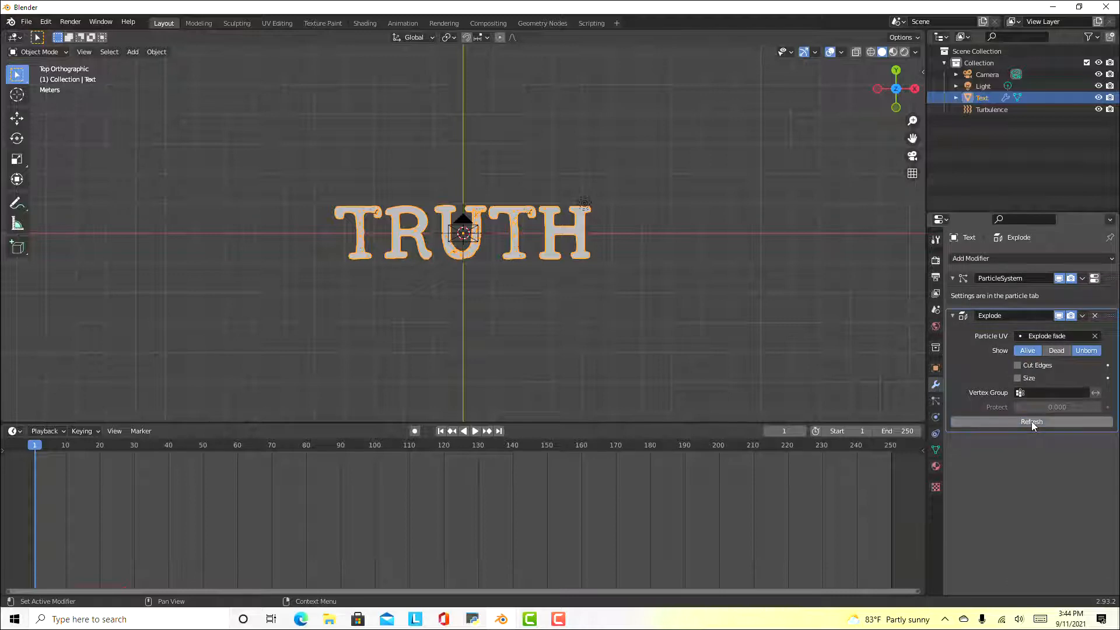
key("space")
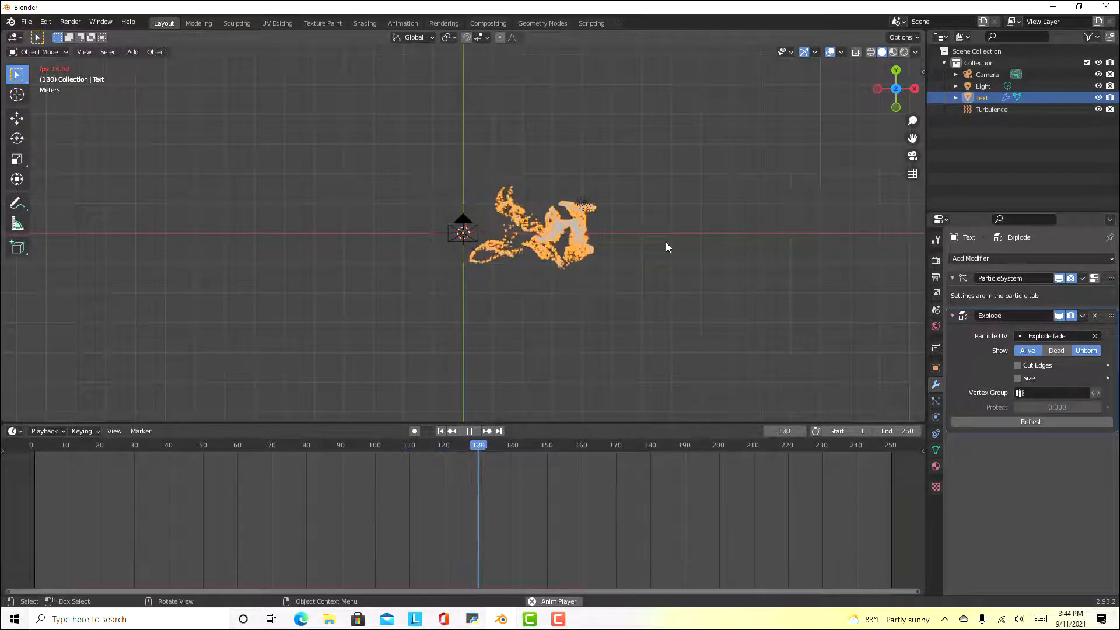
key("space")
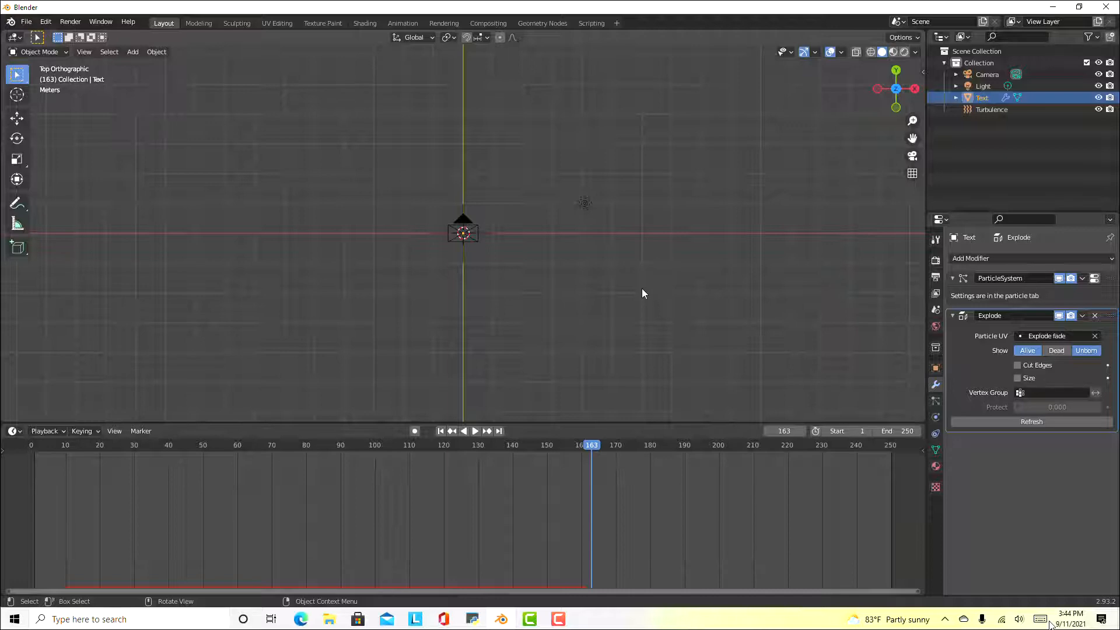
Go back to frame 6 and add a second text object reading GRACE
left_click_drag(594, 446, 53, 446)
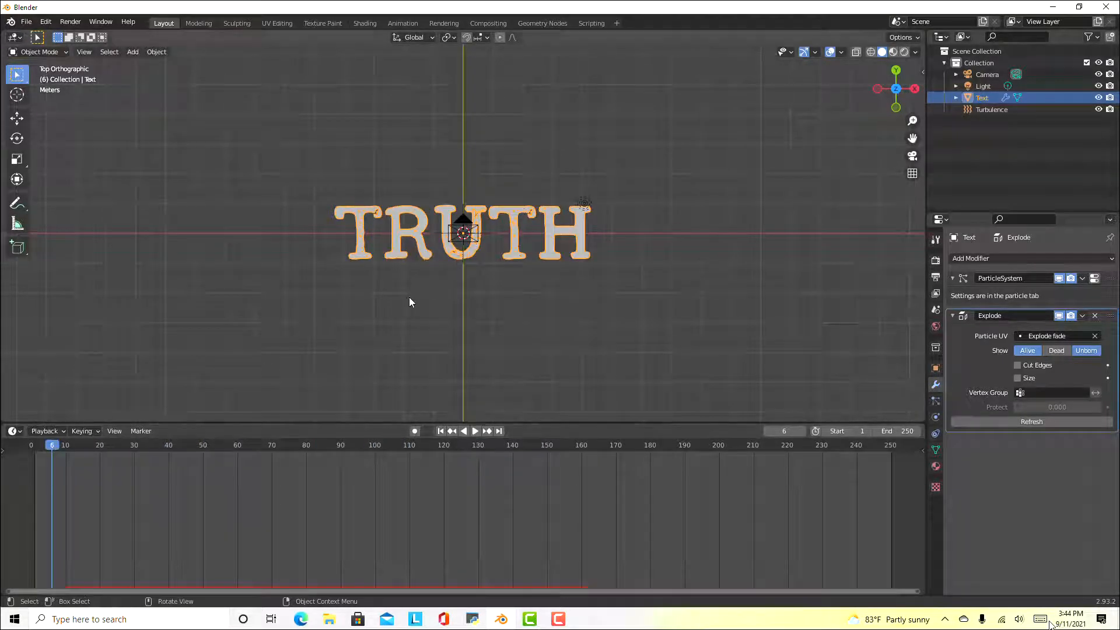
key("shift+a")
mouse_move(554, 317)
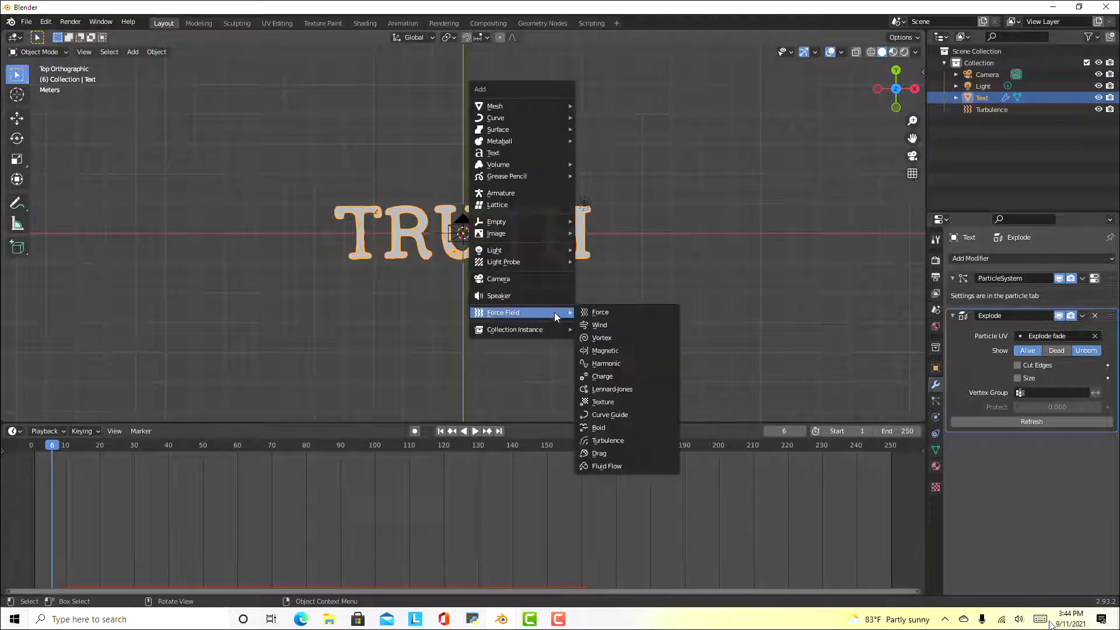
left_click(535, 150)
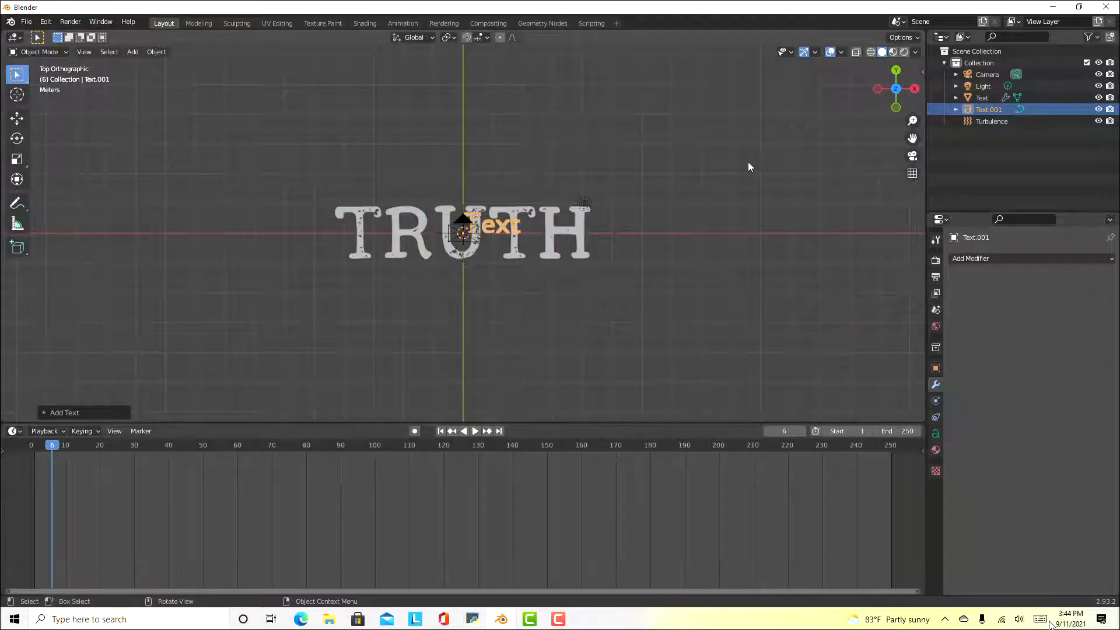
key("Tab")
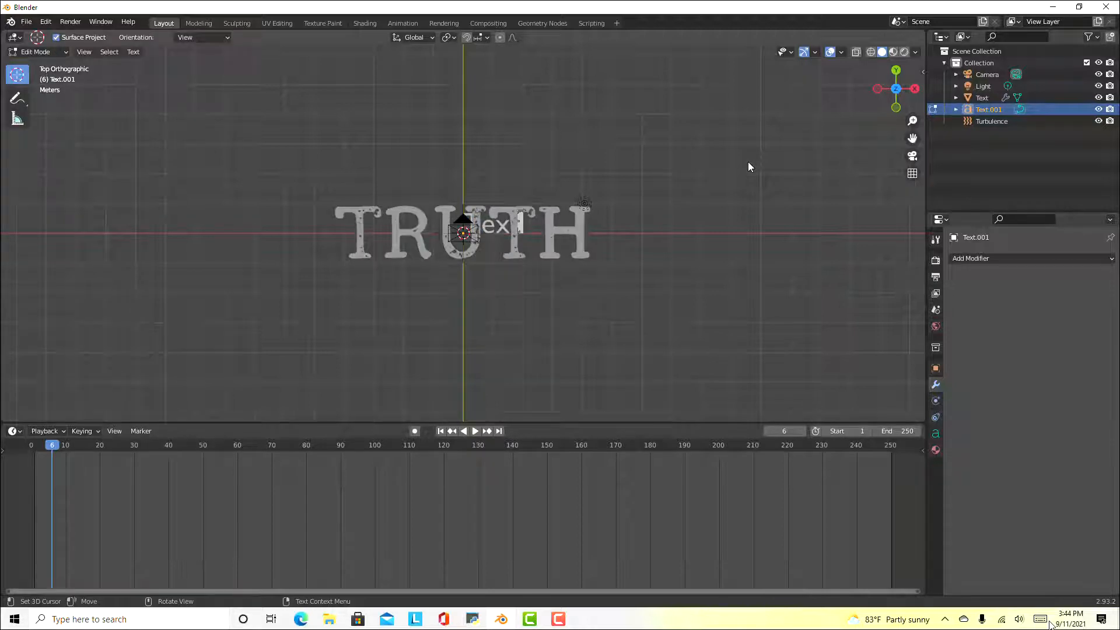
key("BackSpace")
key("BackSpace")
key("BackSpace")
key("BackSpace")
type("GRACE")
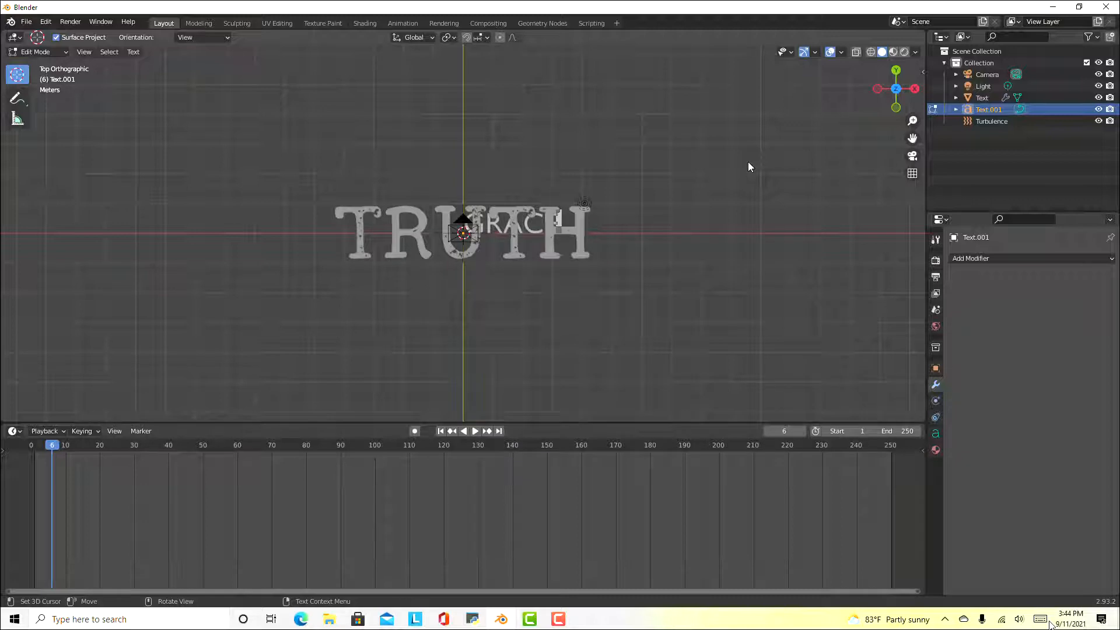
key("Tab")
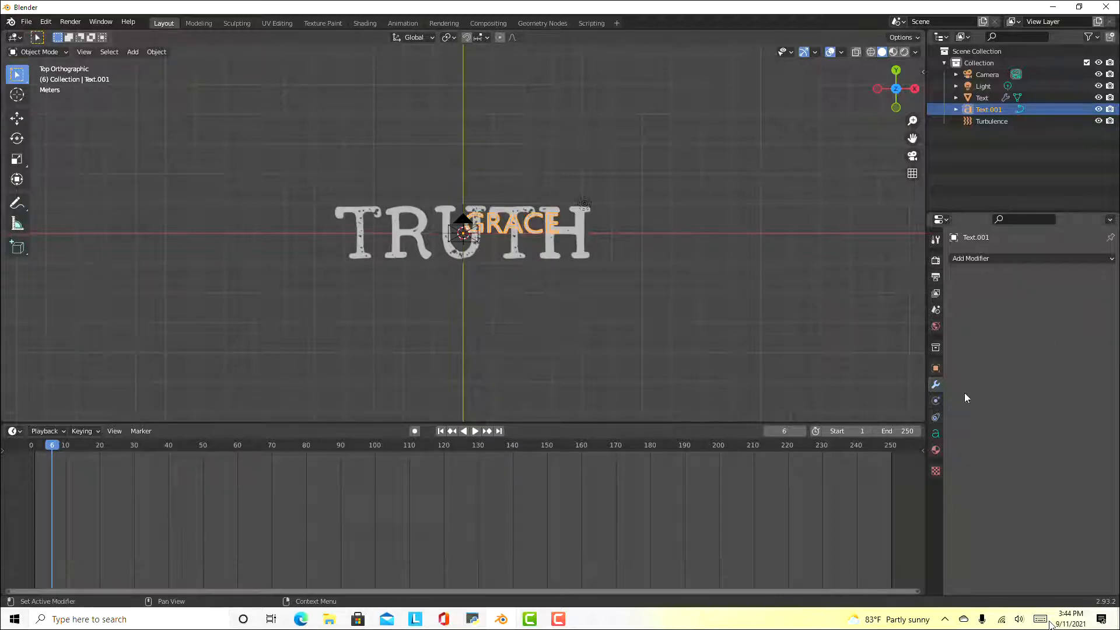
Load KGHolocene-Regular from the kg-holocene-font folder in Downloads as the GRACE text's regular font
left_click(936, 433)
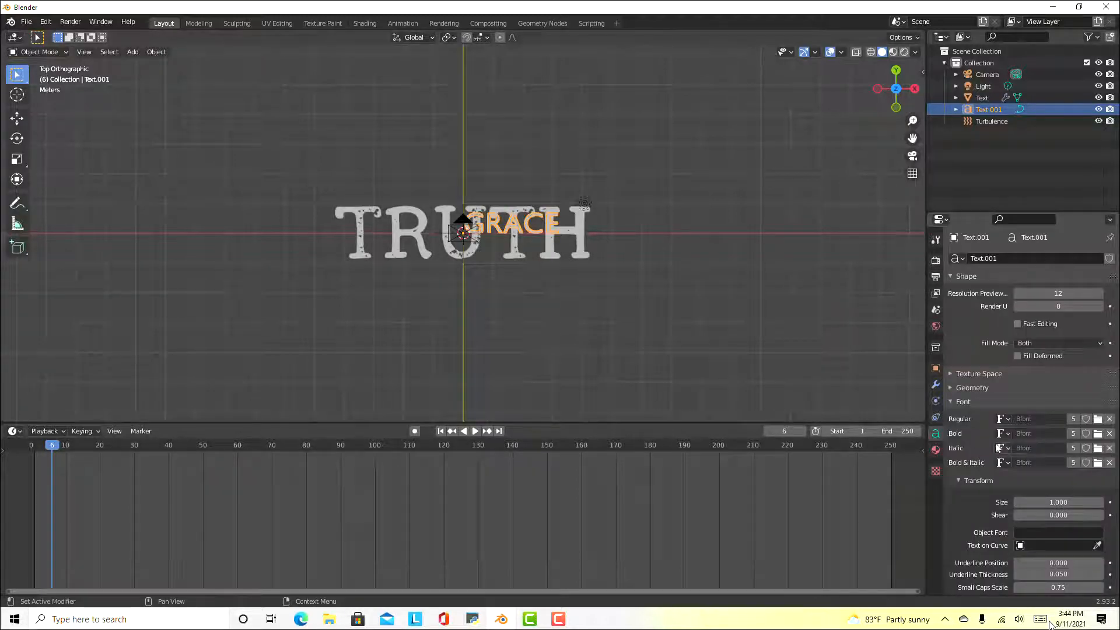
left_click(1098, 419)
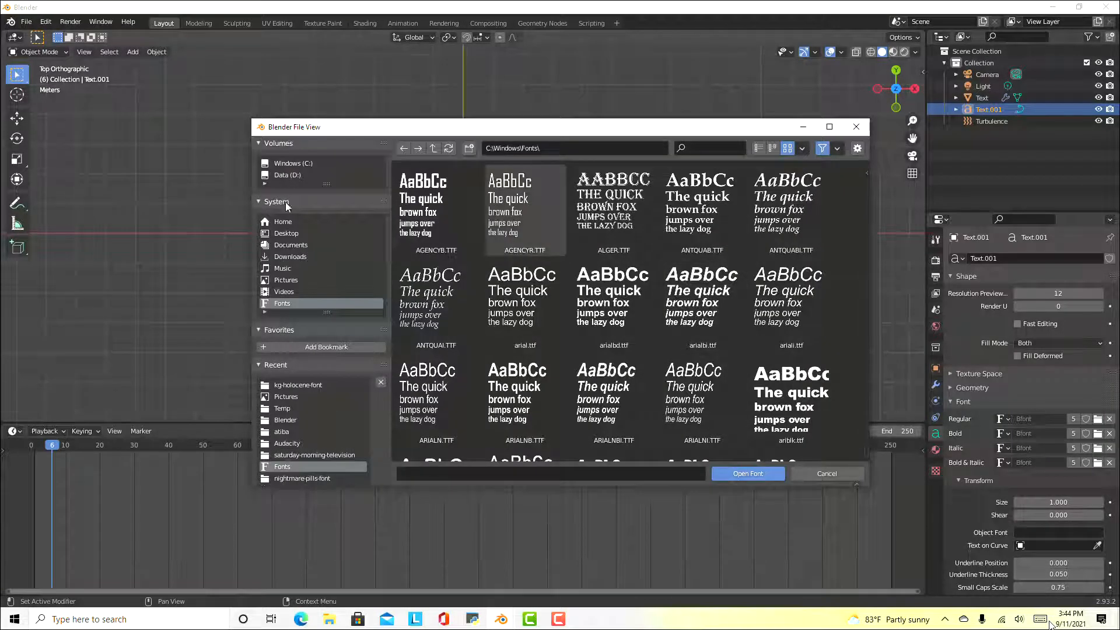
left_click(290, 257)
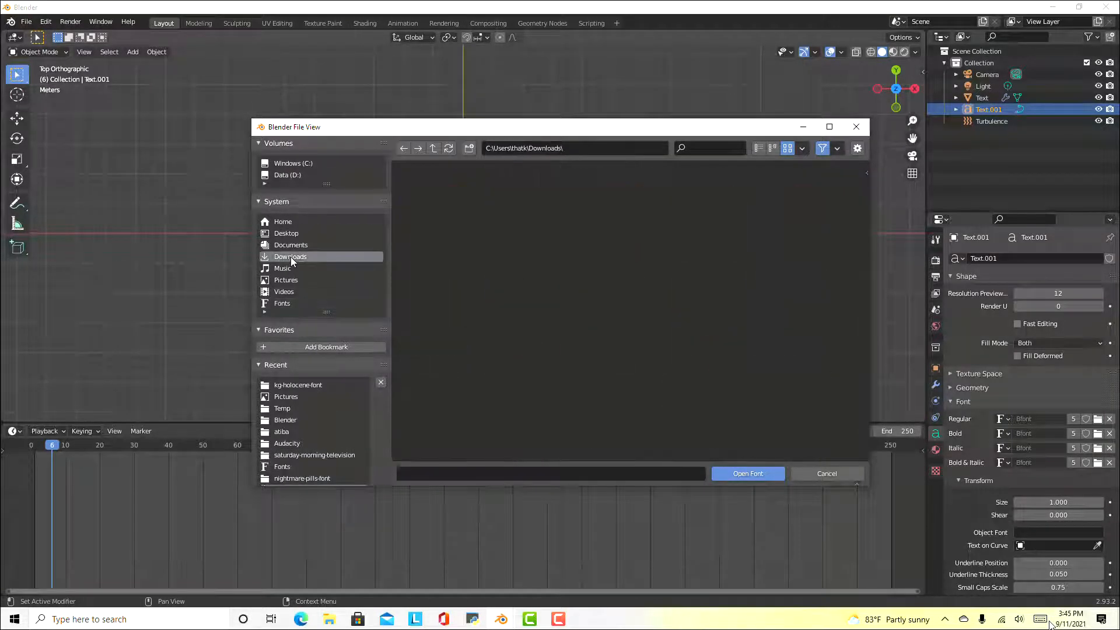
double_click(799, 215)
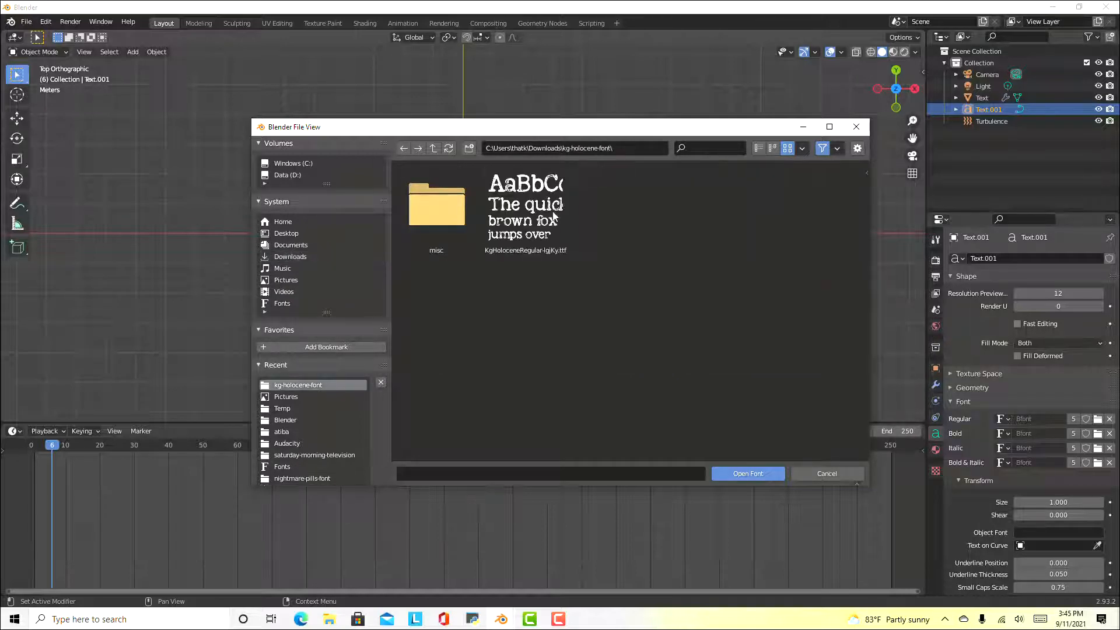
left_click(532, 213)
double_click(532, 213)
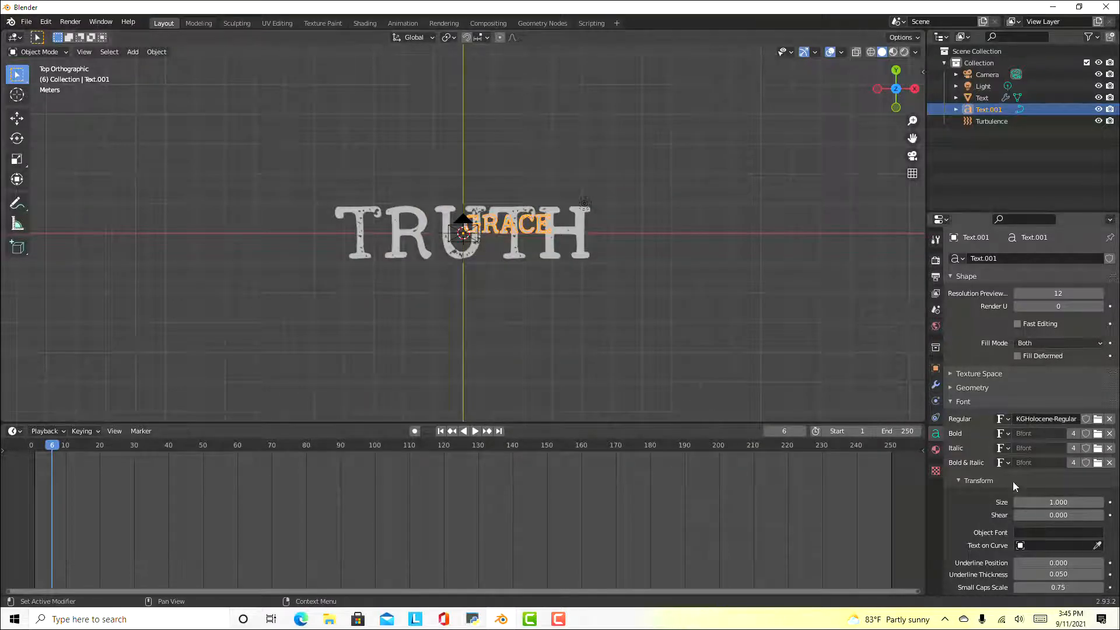
Set the GRACE text's paragraph alignment to Center both horizontally and vertically
scroll(1010, 469, "down", 7)
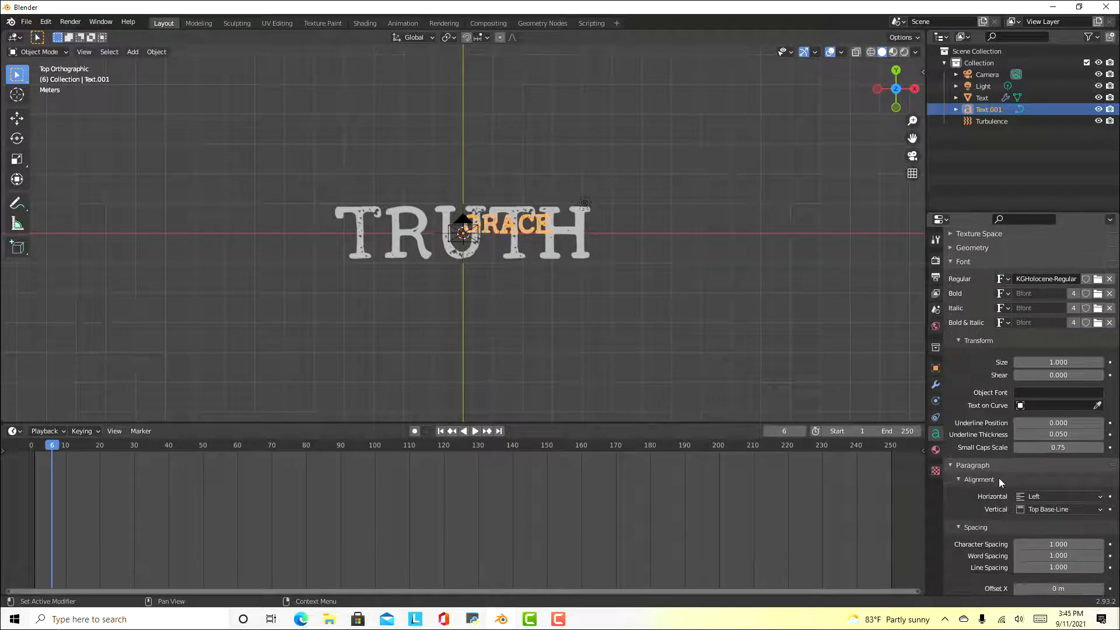
left_click(1038, 473)
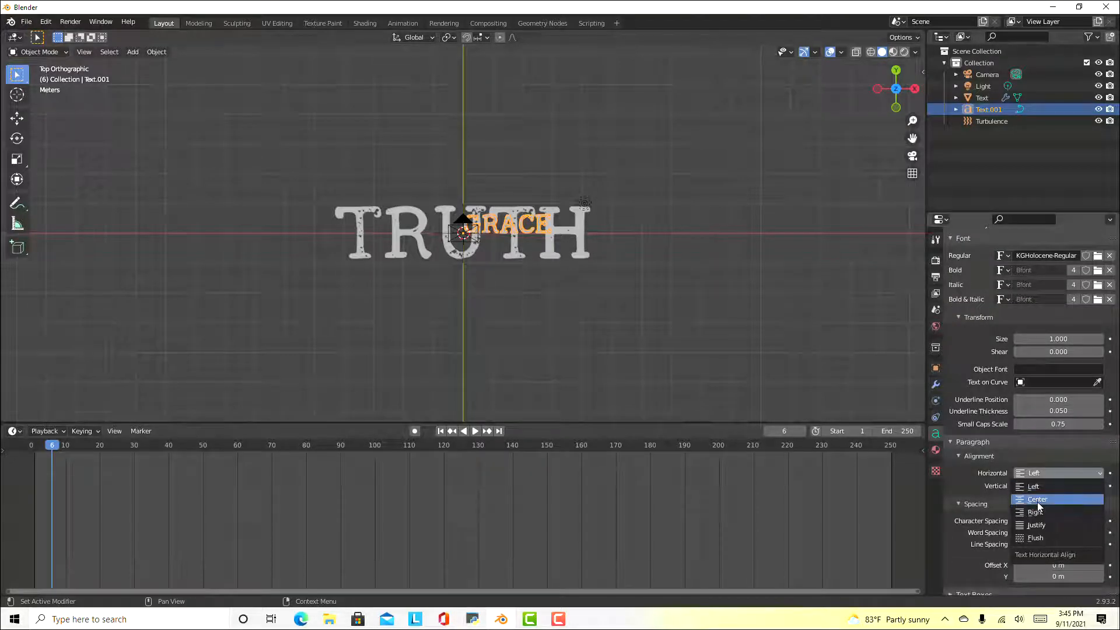
left_click(1037, 502)
left_click(1038, 488)
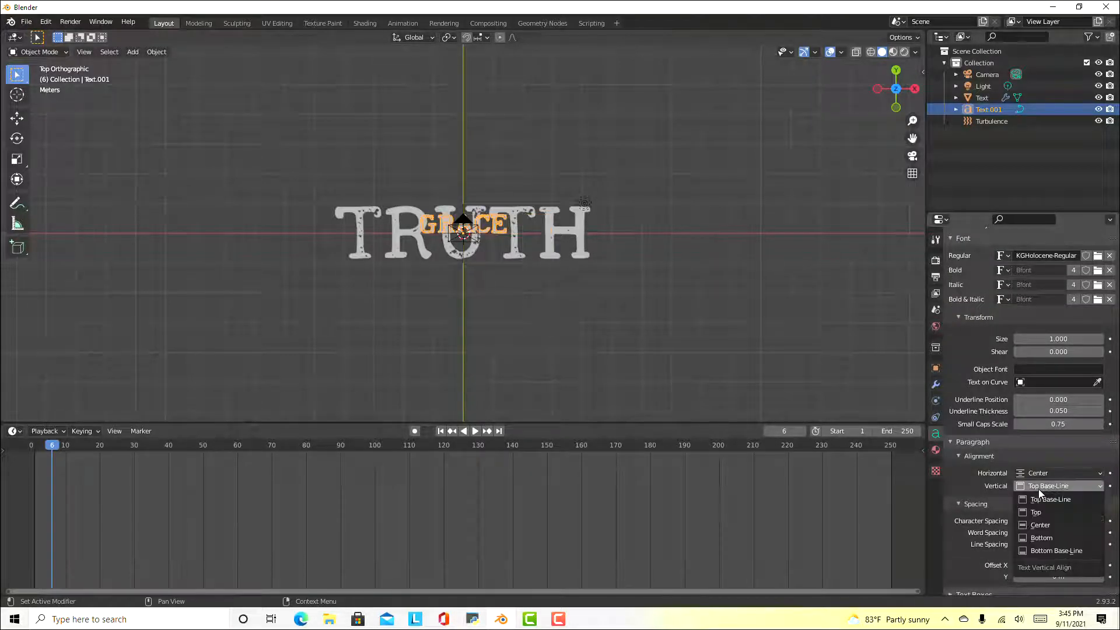
left_click(1038, 524)
Scale the GRACE text up to about 2.69 times its size and convert it to a mesh
key("s")
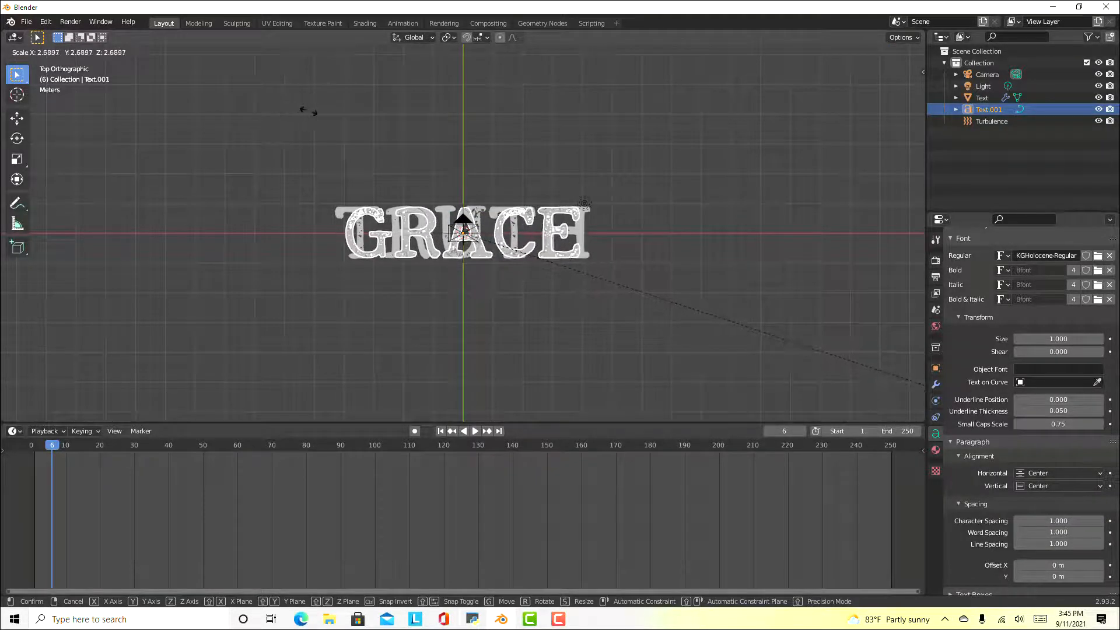
left_click(313, 109)
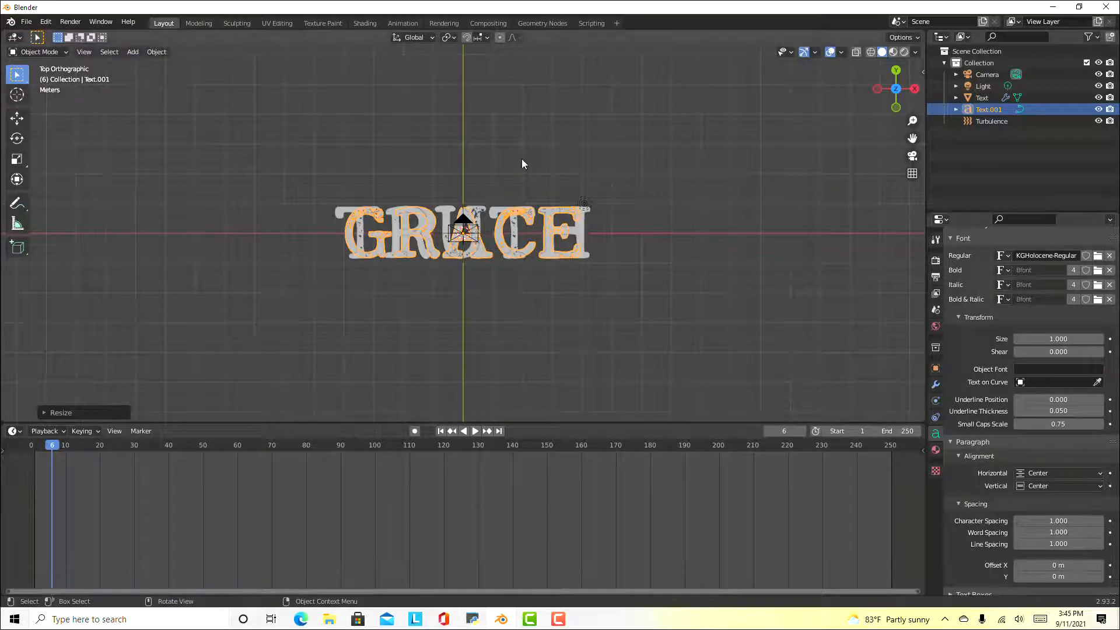
right_click(533, 247)
mouse_move(532, 247)
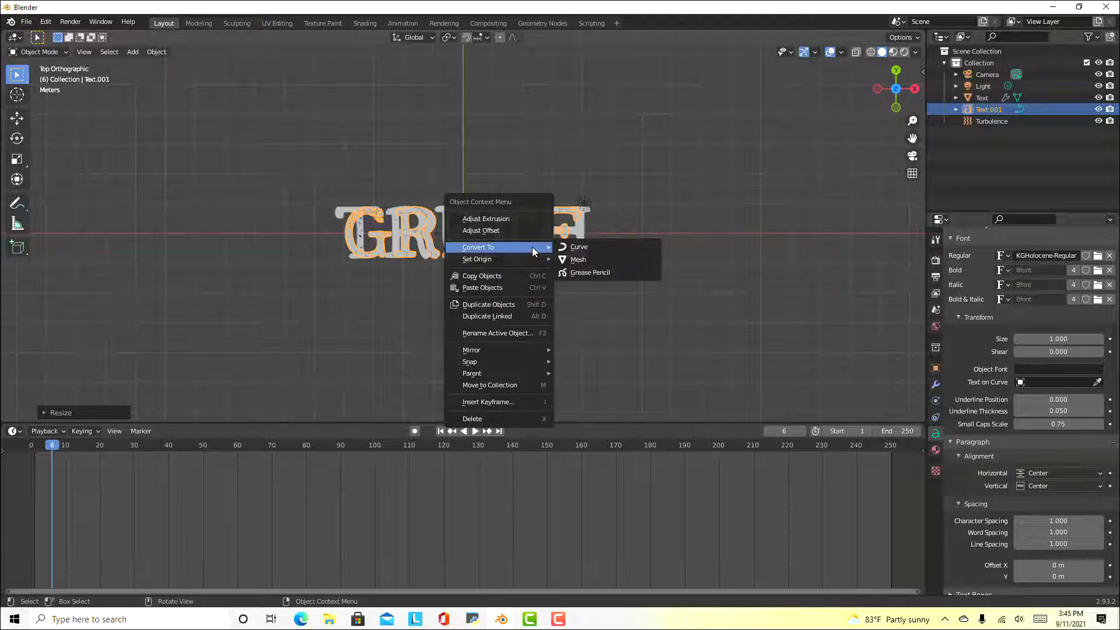
left_click(591, 260)
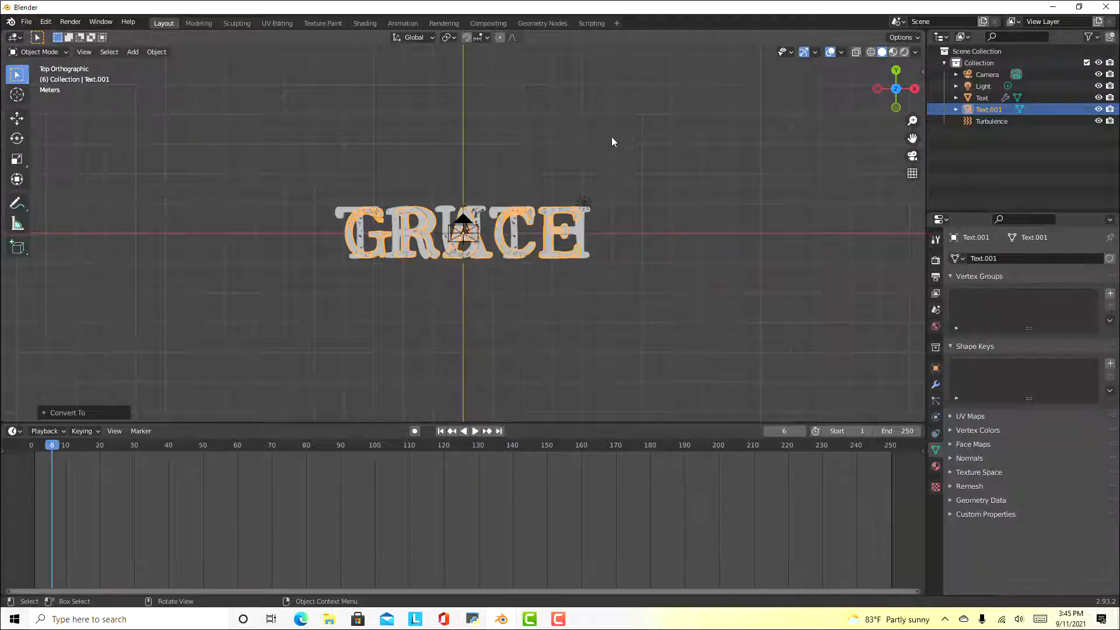
Extrude the whole GRACE mesh about -0.19 m along its normal and return to Object Mode in top view
middle_click_drag(612, 136, 610, 191)
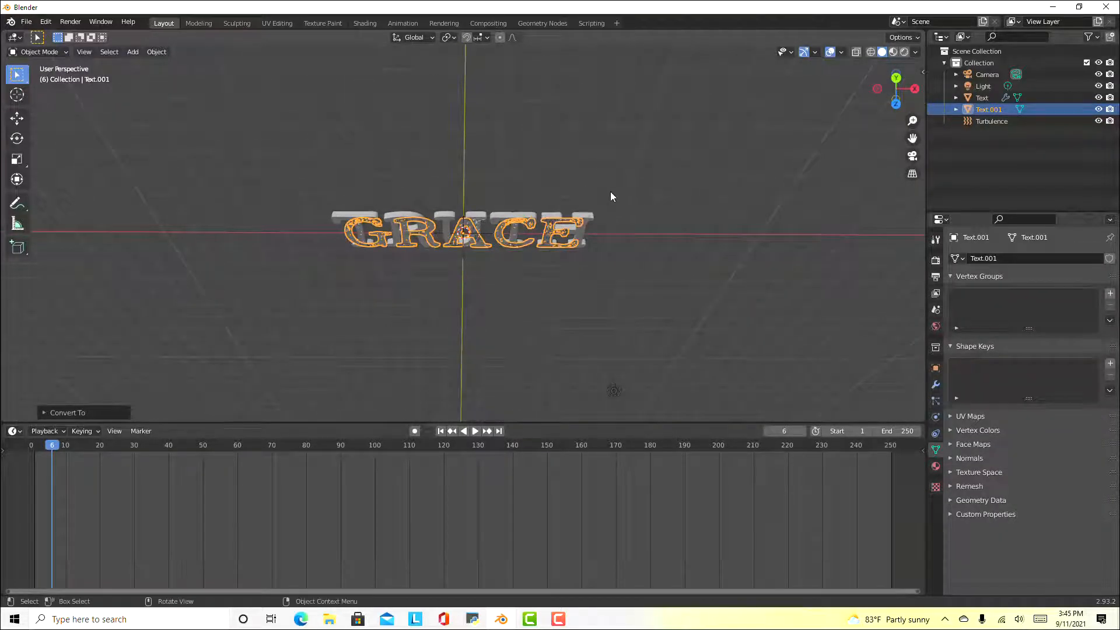
key("Tab")
key("a")
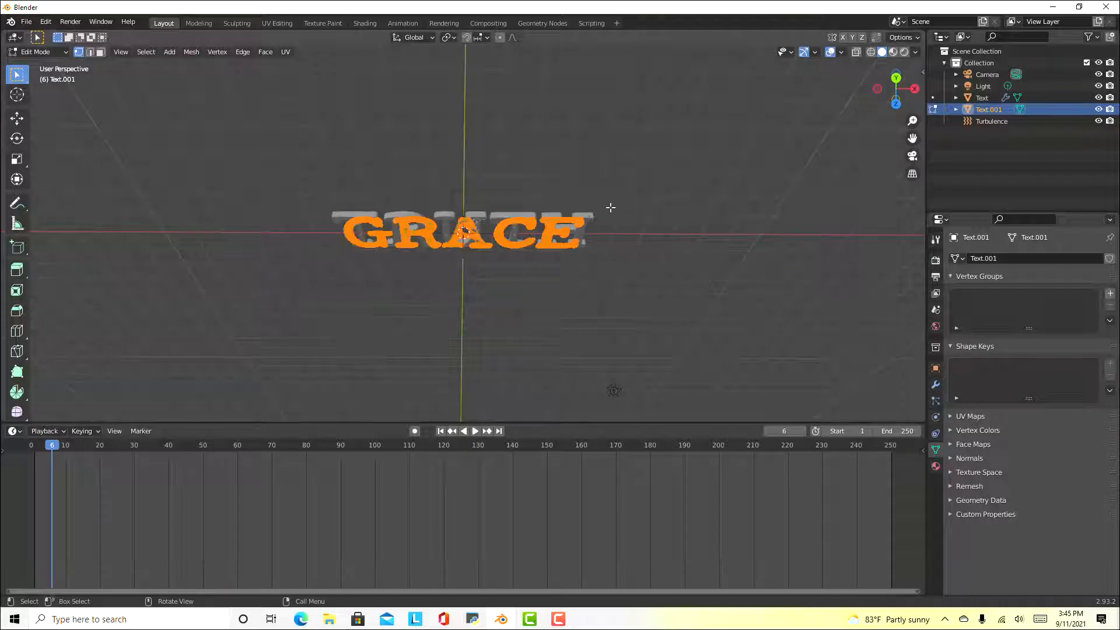
key("e")
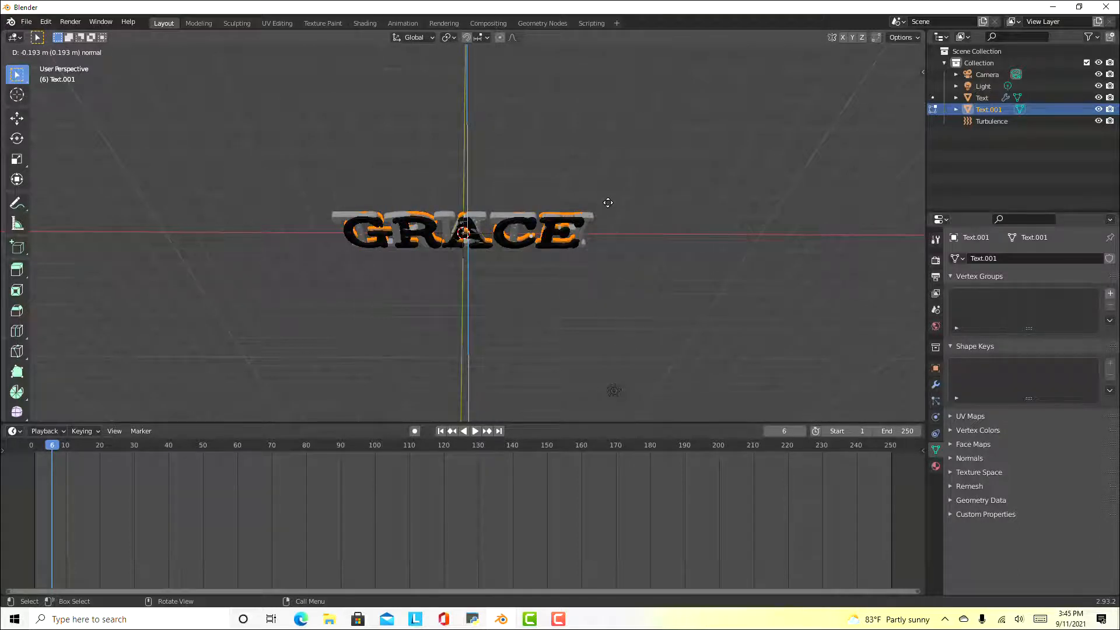
left_click(608, 203)
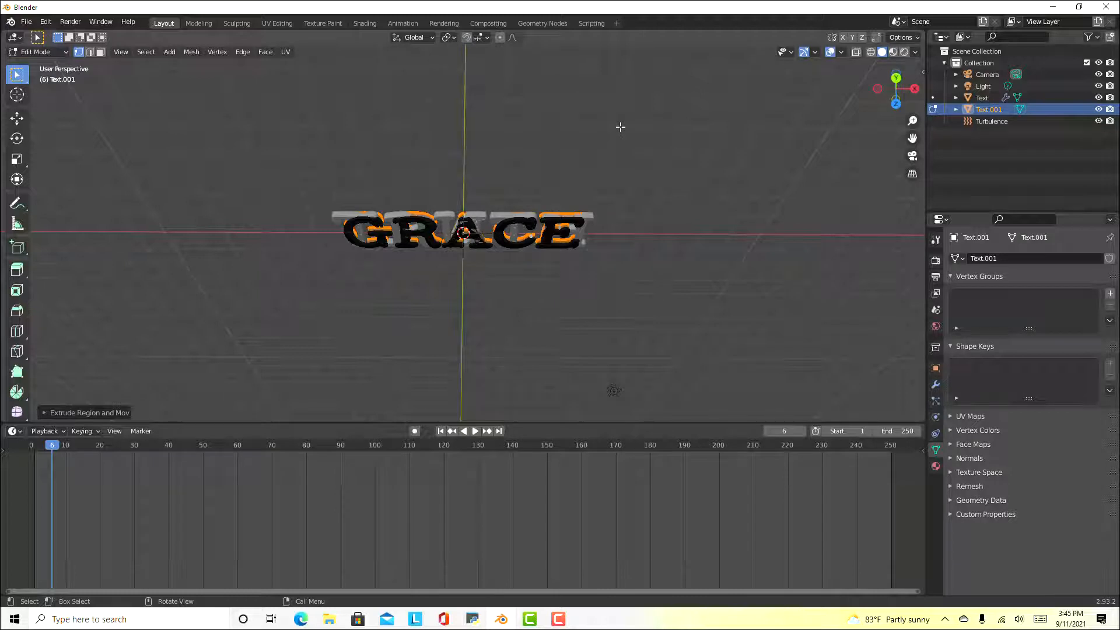
key("Tab")
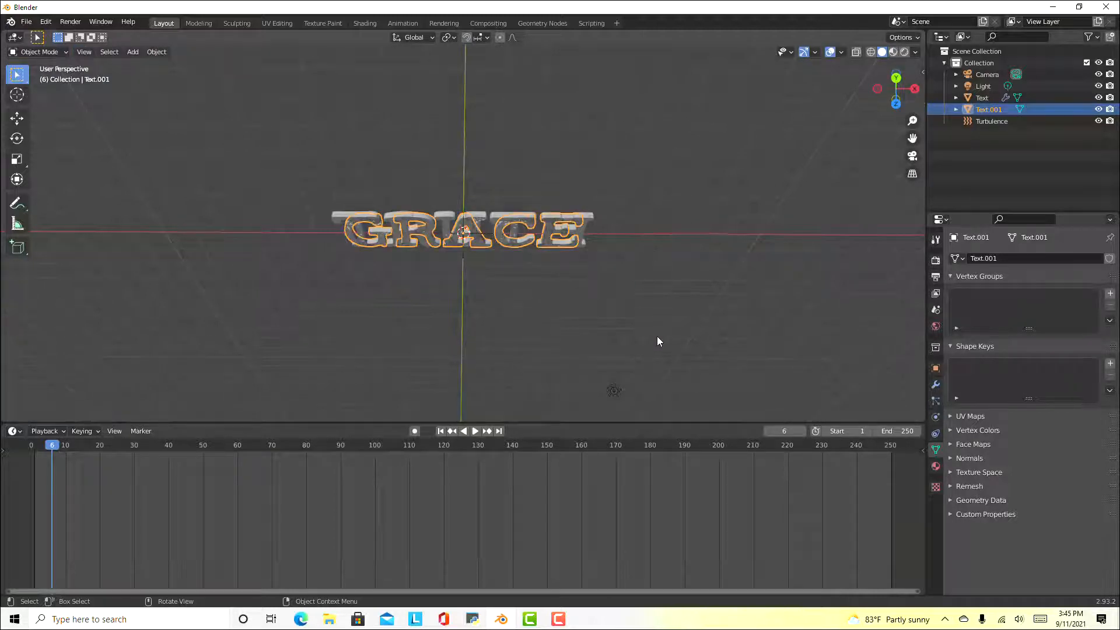
key("KP_7")
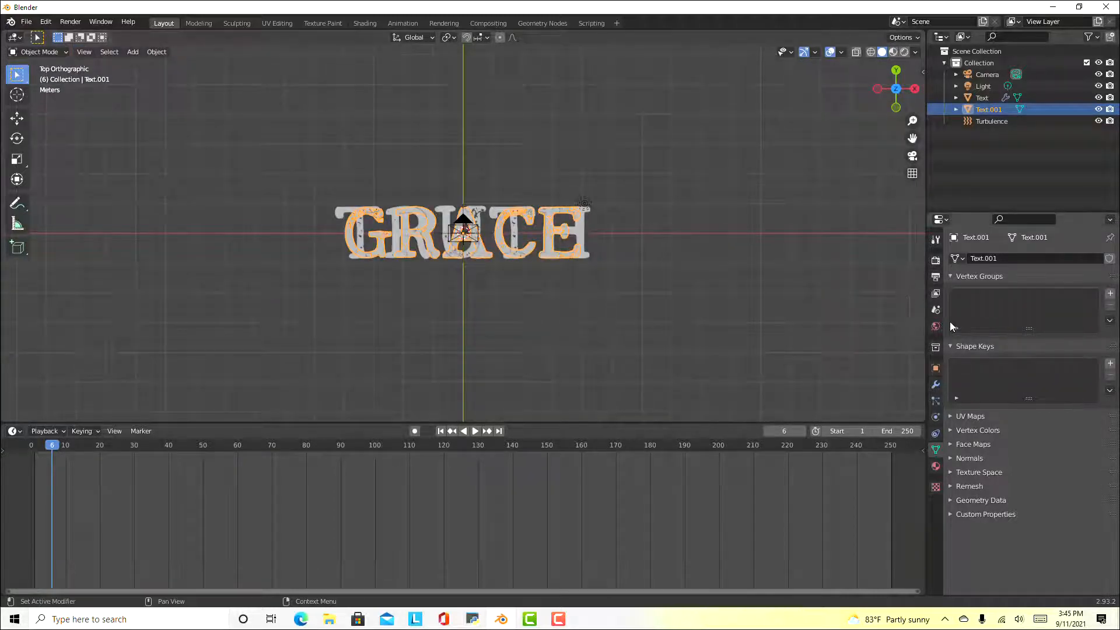
Add a Remesh modifier to the GRACE mesh in Sharp mode with Remove Disconnected turned off
left_click(936, 385)
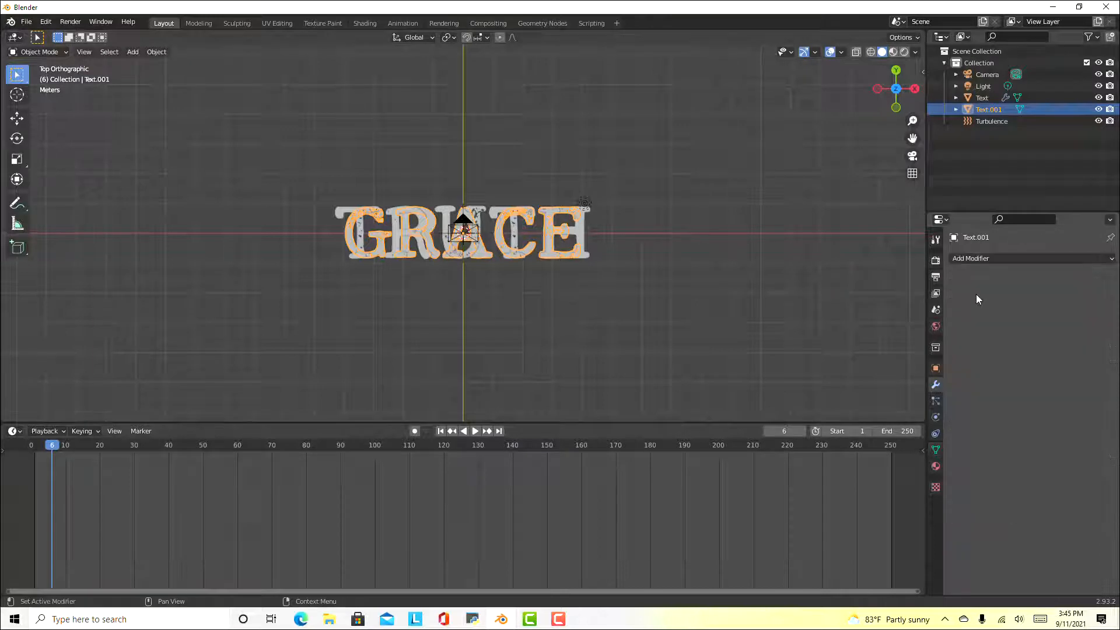
left_click(978, 258)
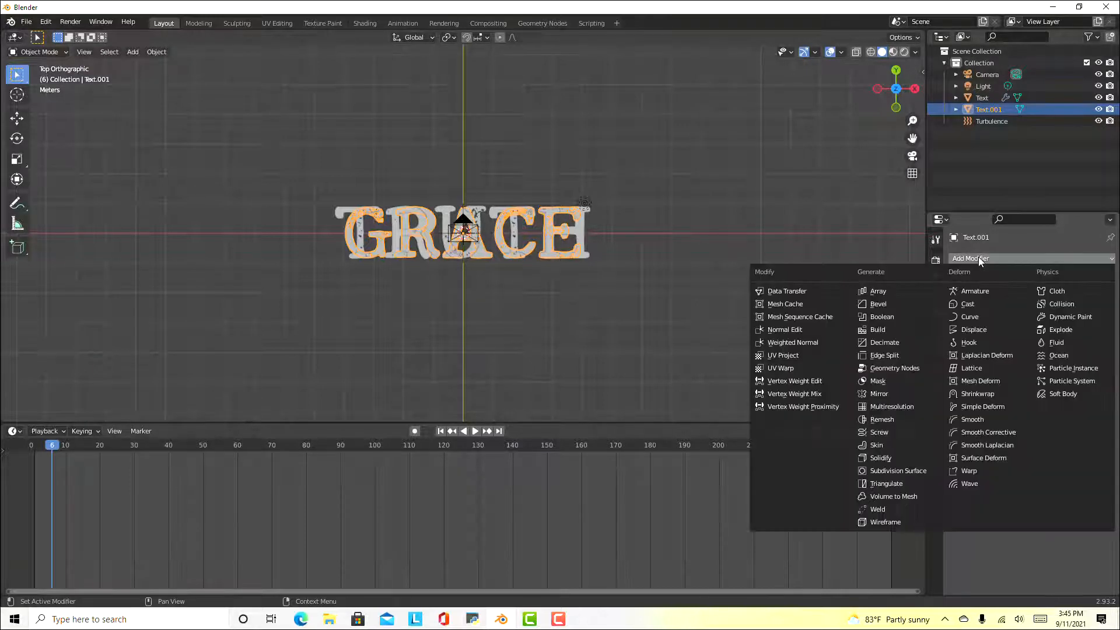
left_click(874, 419)
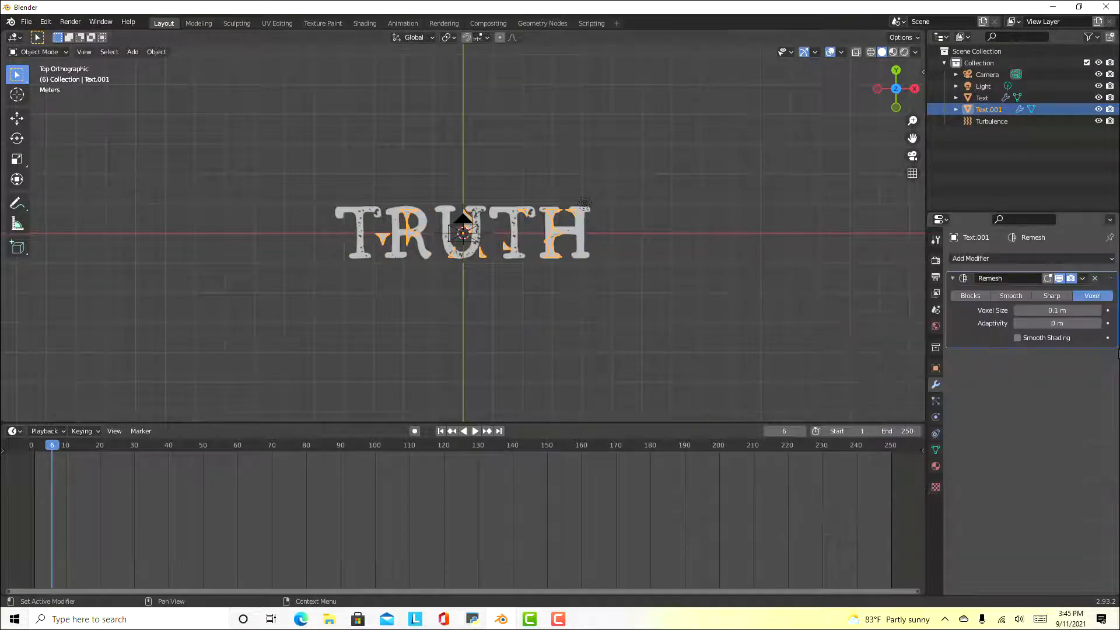
left_click(1053, 297)
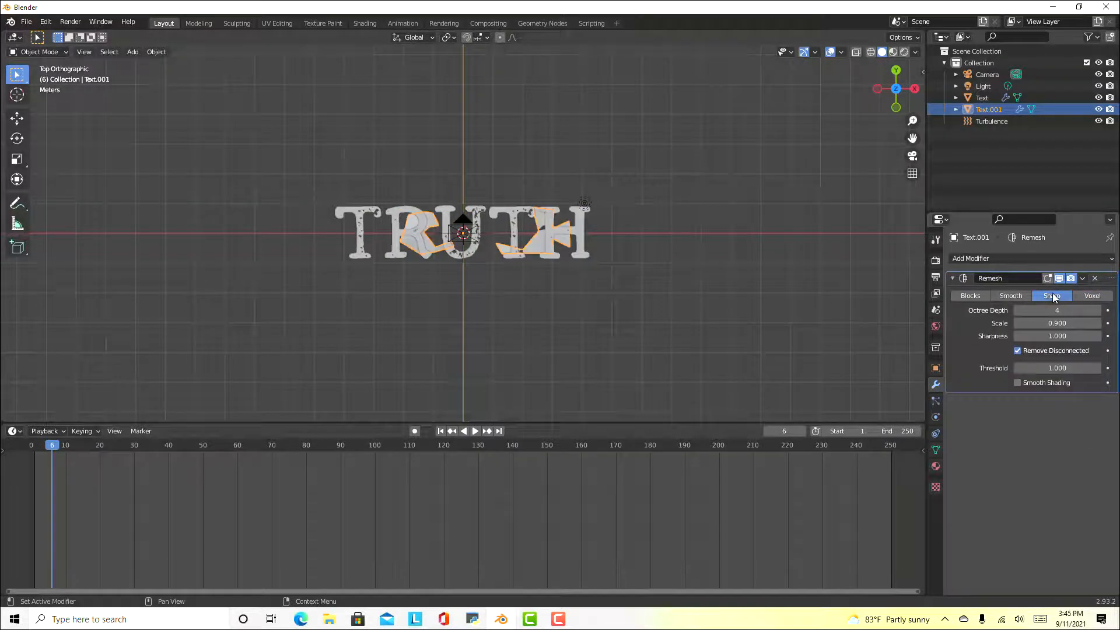
left_click(1018, 350)
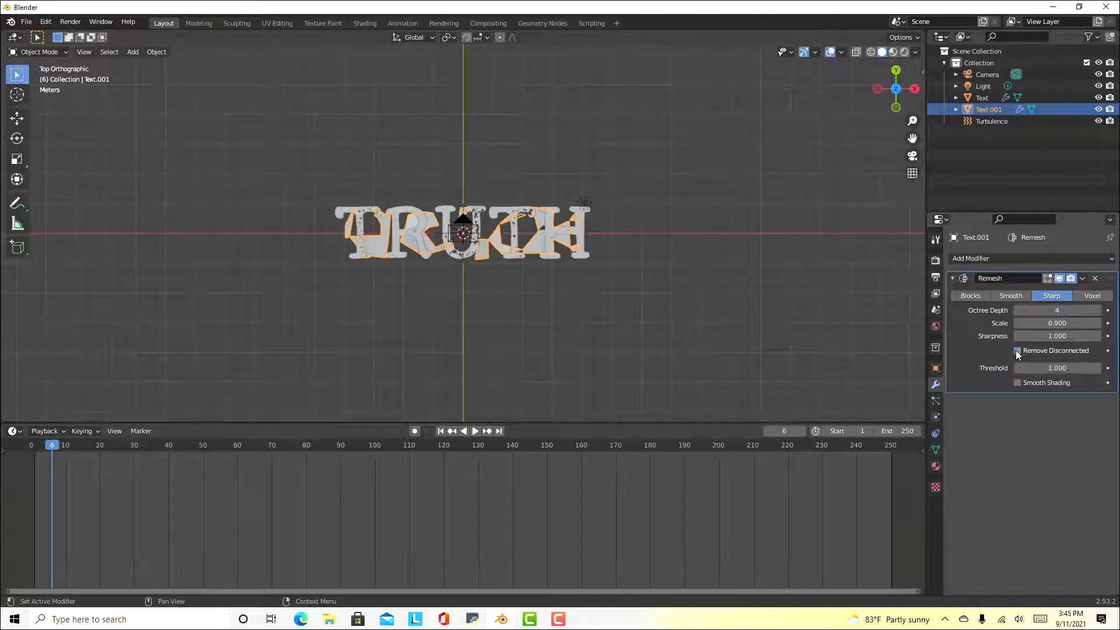
Raise the Remesh modifier's Octree Depth to 8
left_click(1097, 310)
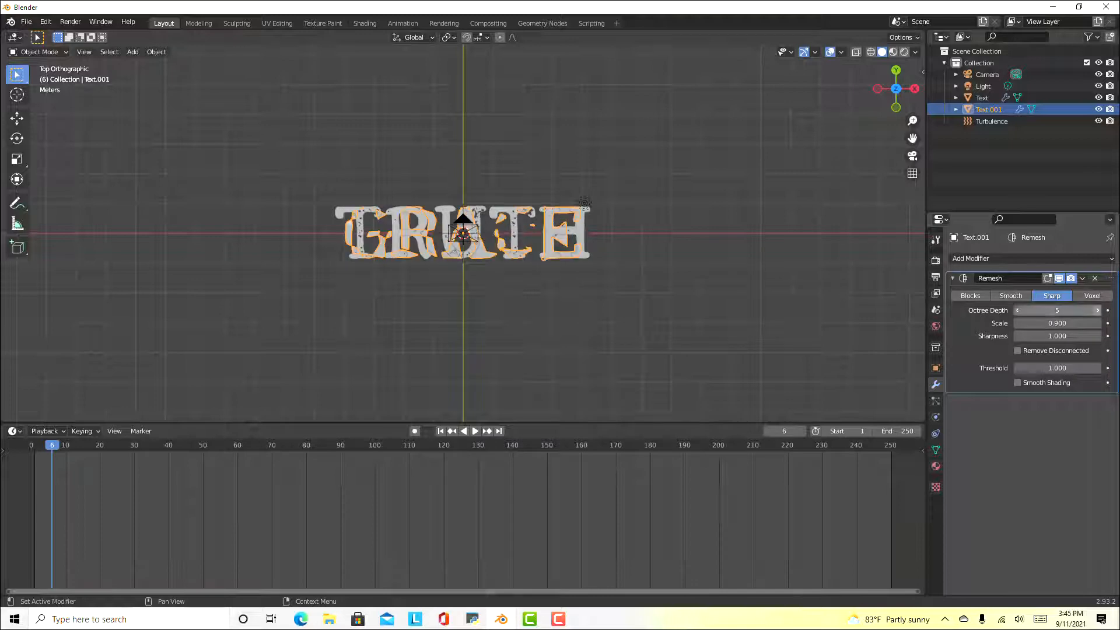
left_click(1098, 311)
left_click(1098, 310)
left_click(1098, 311)
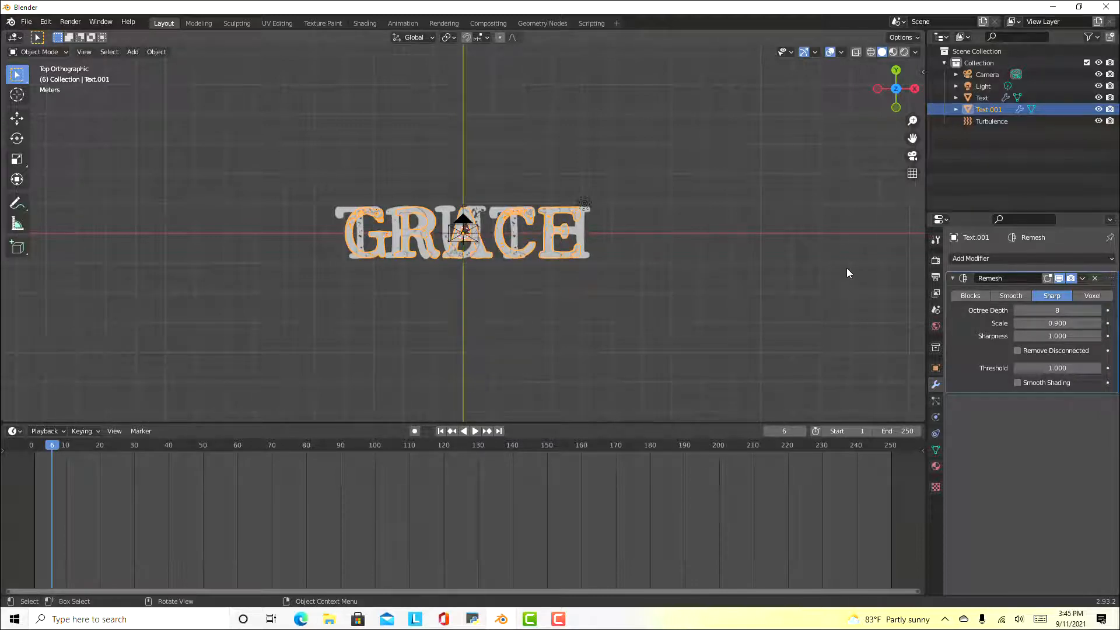
key("Tab")
key("Tab")
Apply the Remesh modifier to GRACE and check the mesh density in Edit Mode
left_click(1082, 279)
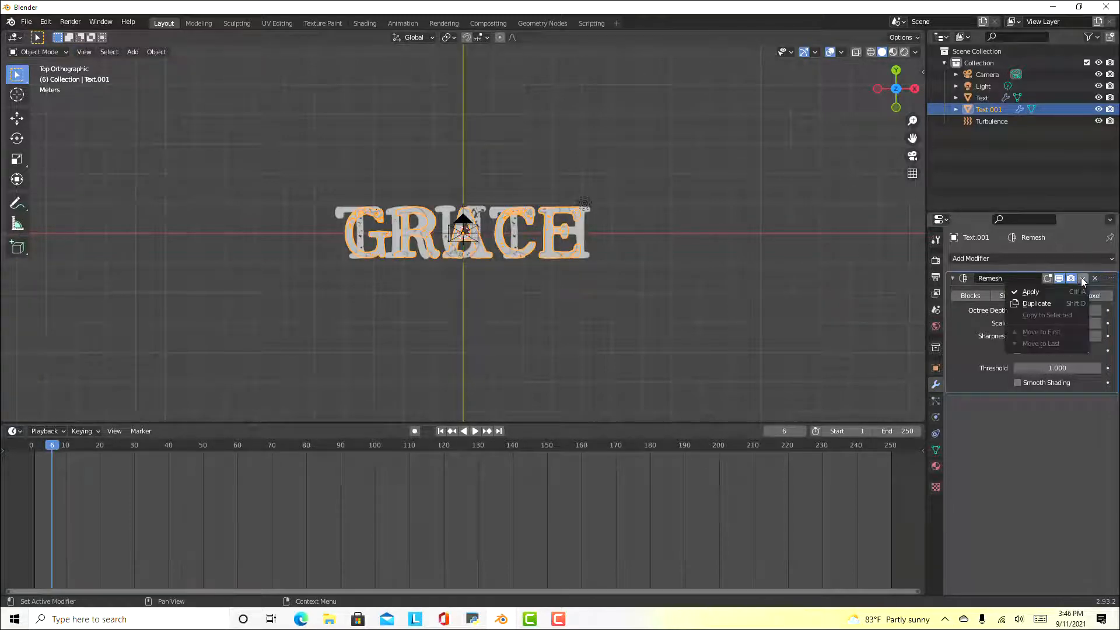
left_click(1056, 293)
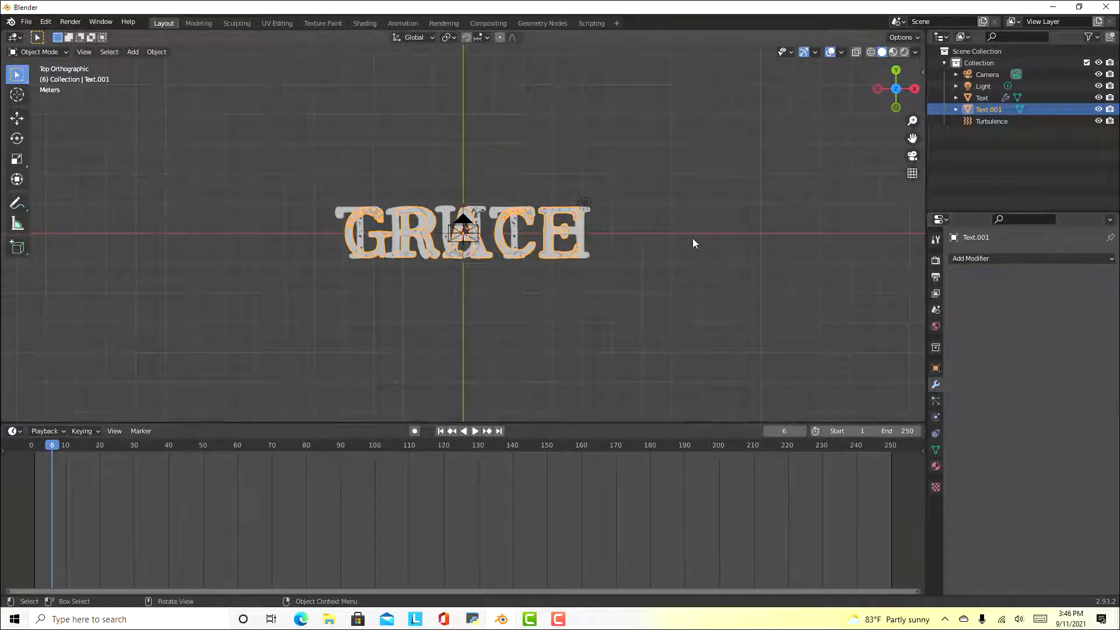
key("Tab")
scroll(692, 238, "up", 3)
scroll(693, 238, "up", 3)
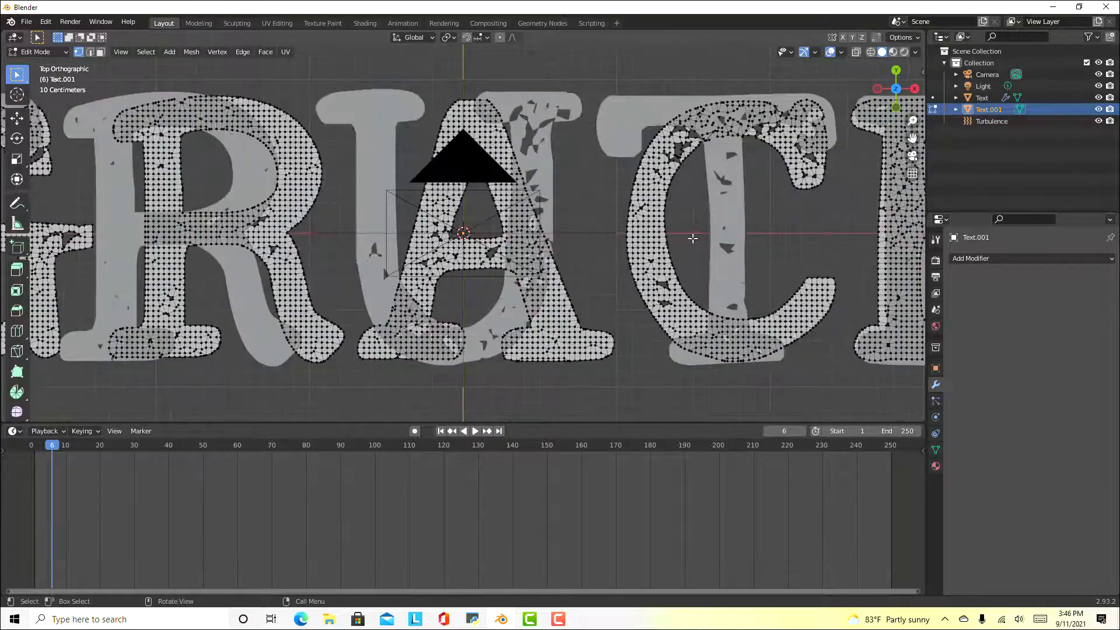
scroll(692, 238, "down", 4)
scroll(693, 238, "down", 2)
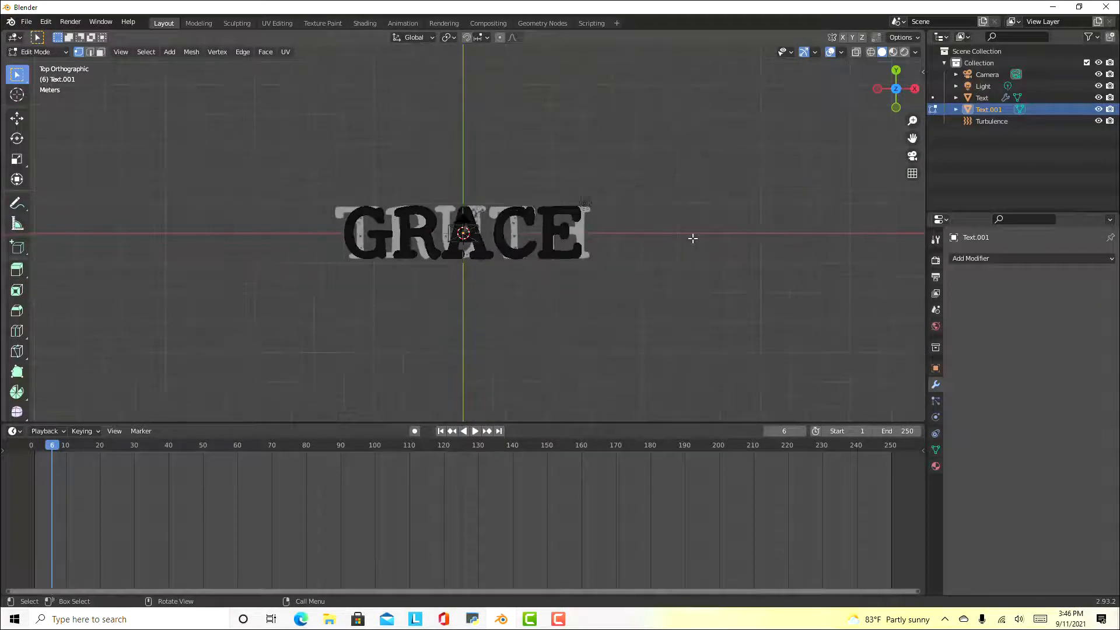
key("Tab")
Add the Quick Explode effect to the GRACE mesh
left_click(153, 57)
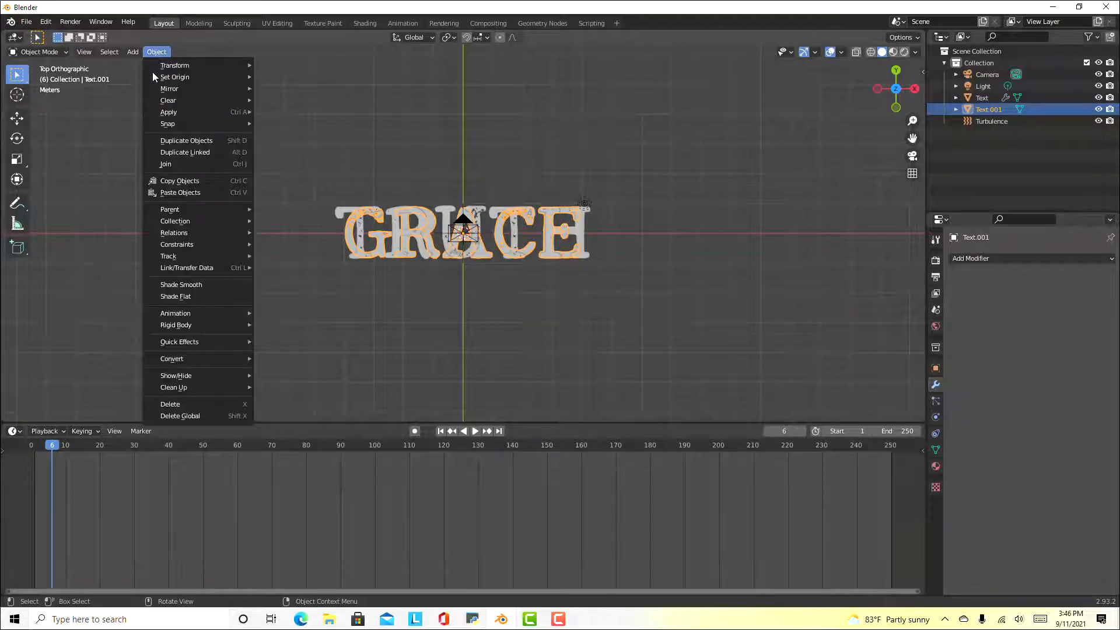
mouse_move(218, 353)
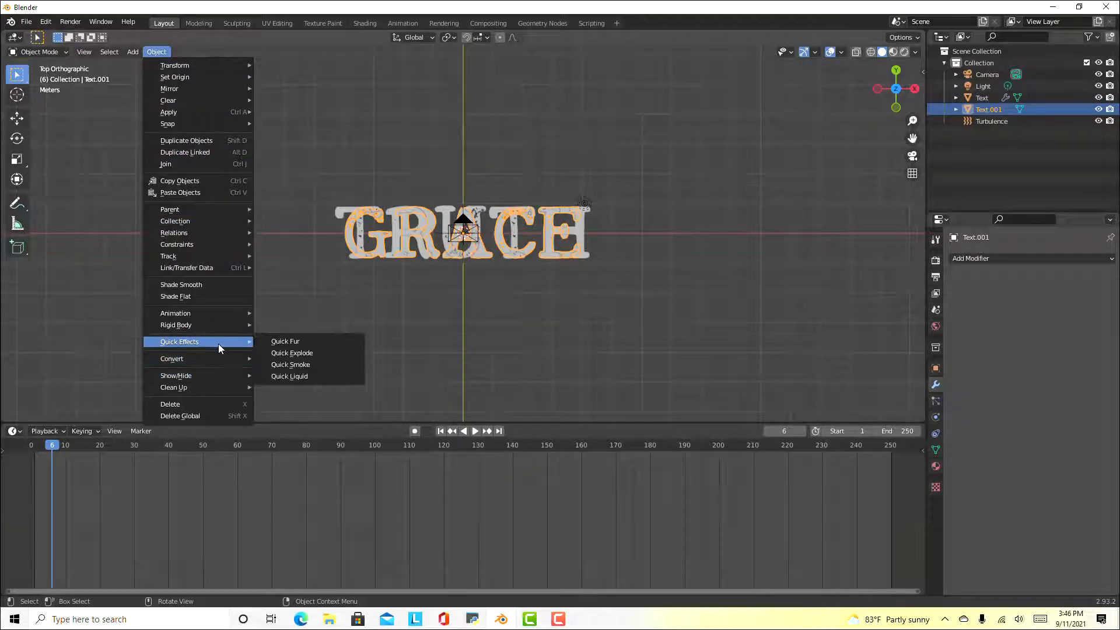
left_click(309, 353)
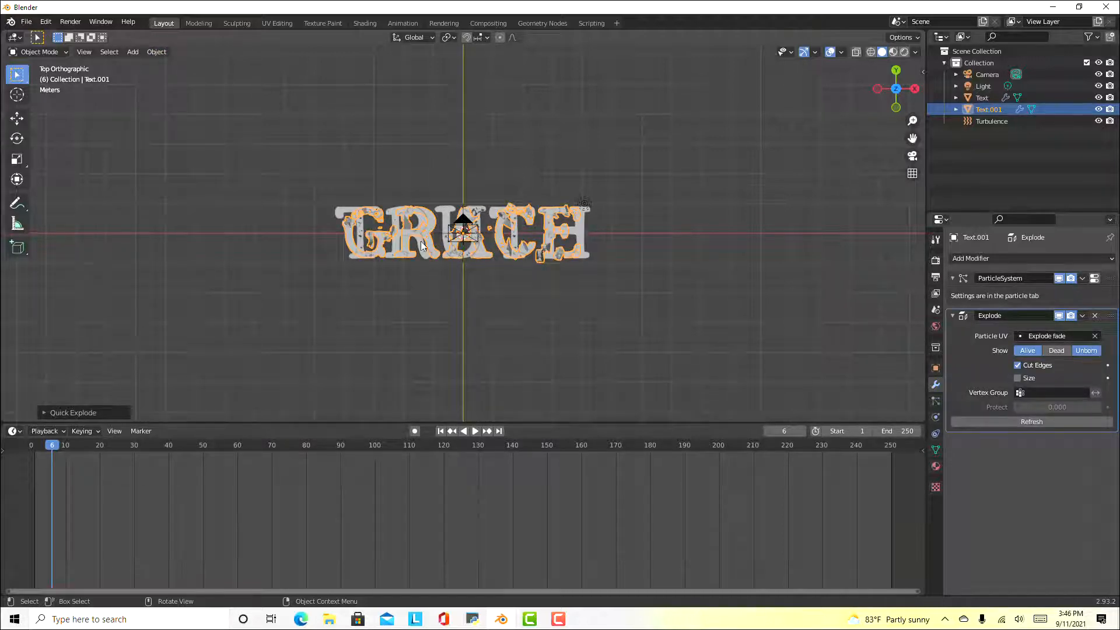
In the Shading workspace, delete the Explode Fade.001 material's nodes except the Principled BSDF and Material Output
left_click(365, 23)
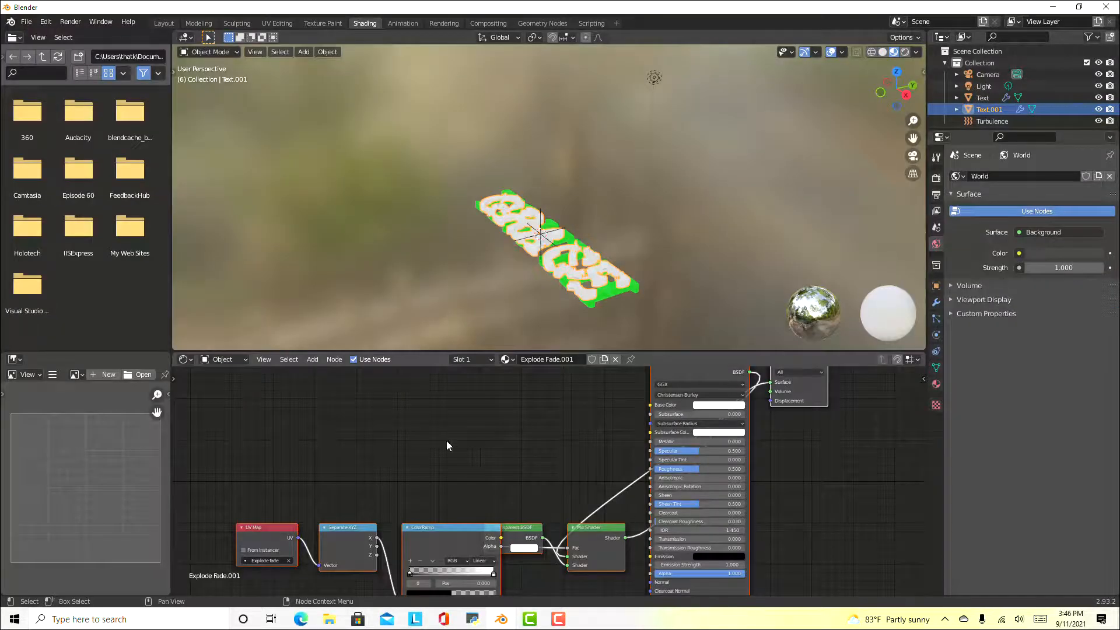
key("Home")
left_click_drag(284, 481, 614, 586)
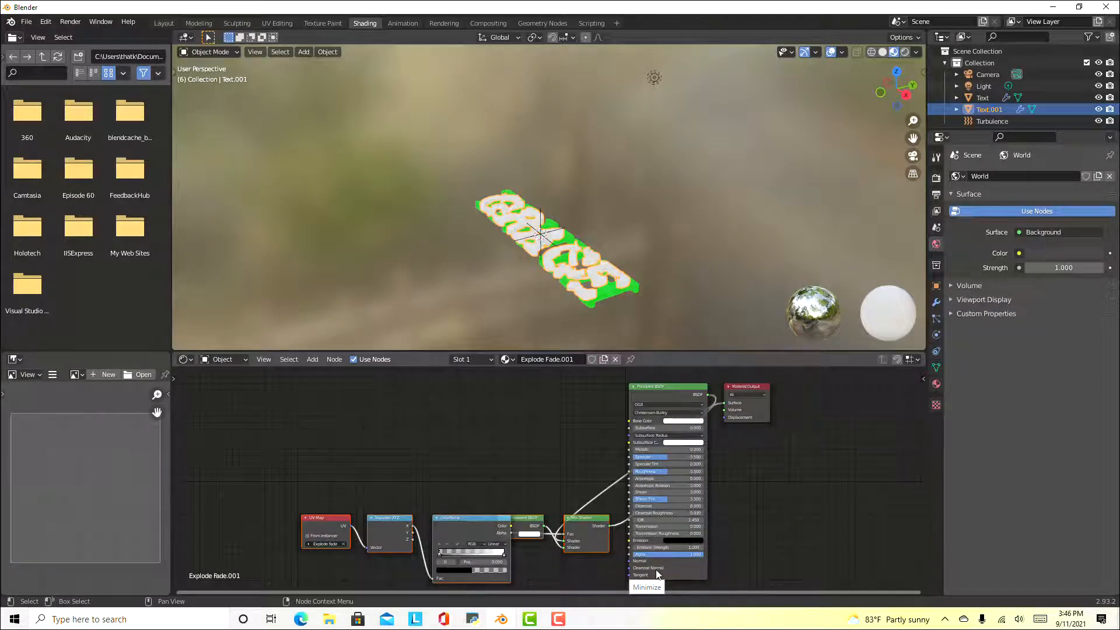
key("Delete")
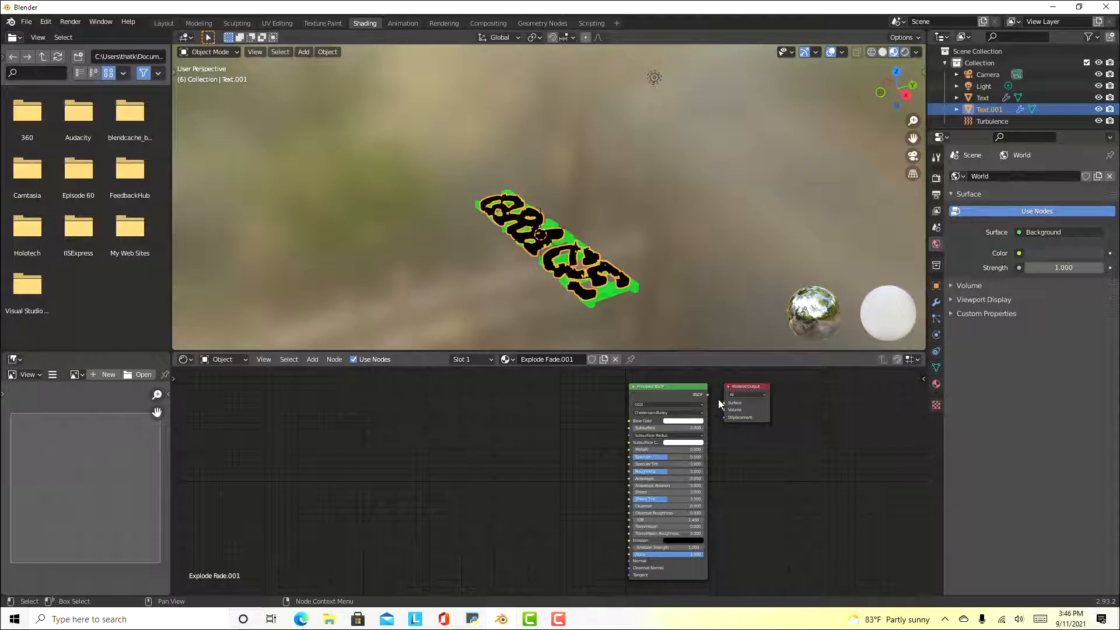
Connect the Principled BSDF to the Material Output's Surface and set its Base Color to green
left_click_drag(708, 395, 724, 402)
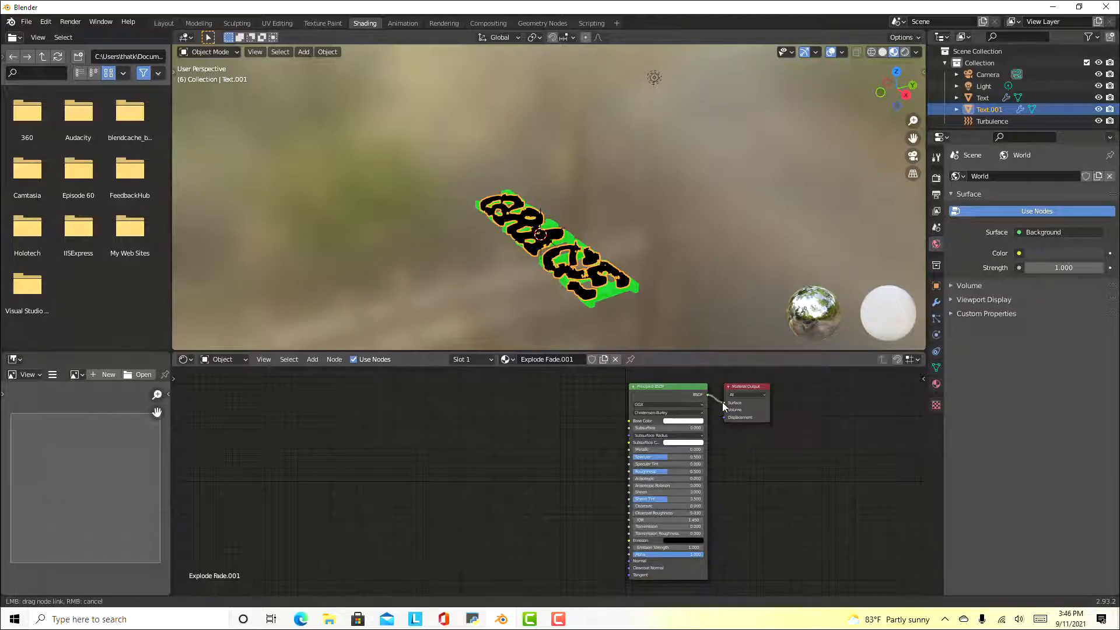
left_click(682, 421)
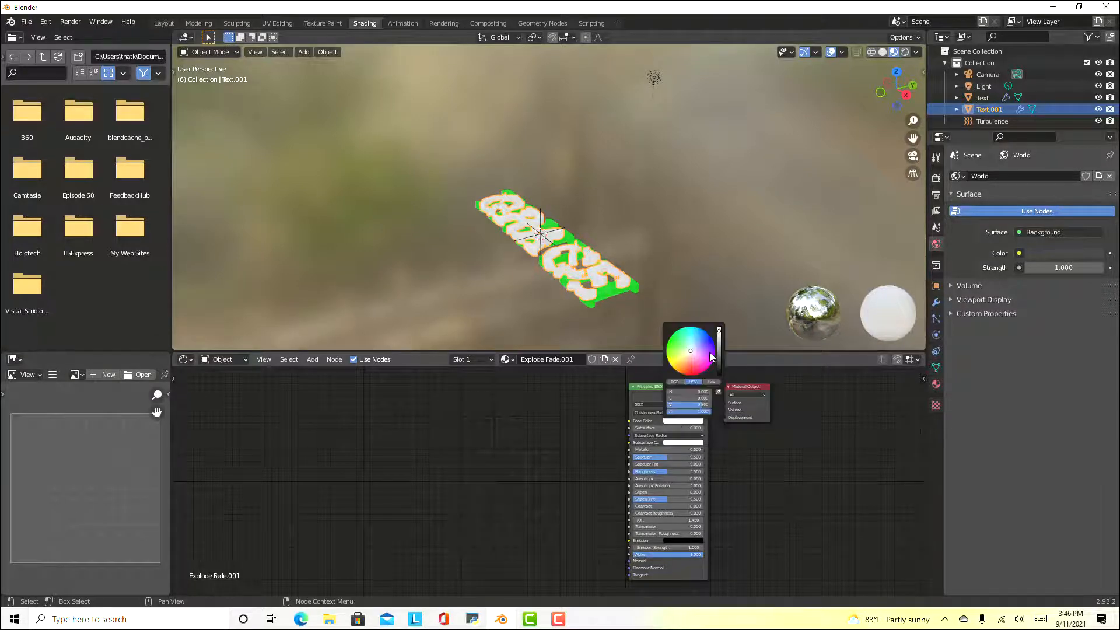
left_click(671, 337)
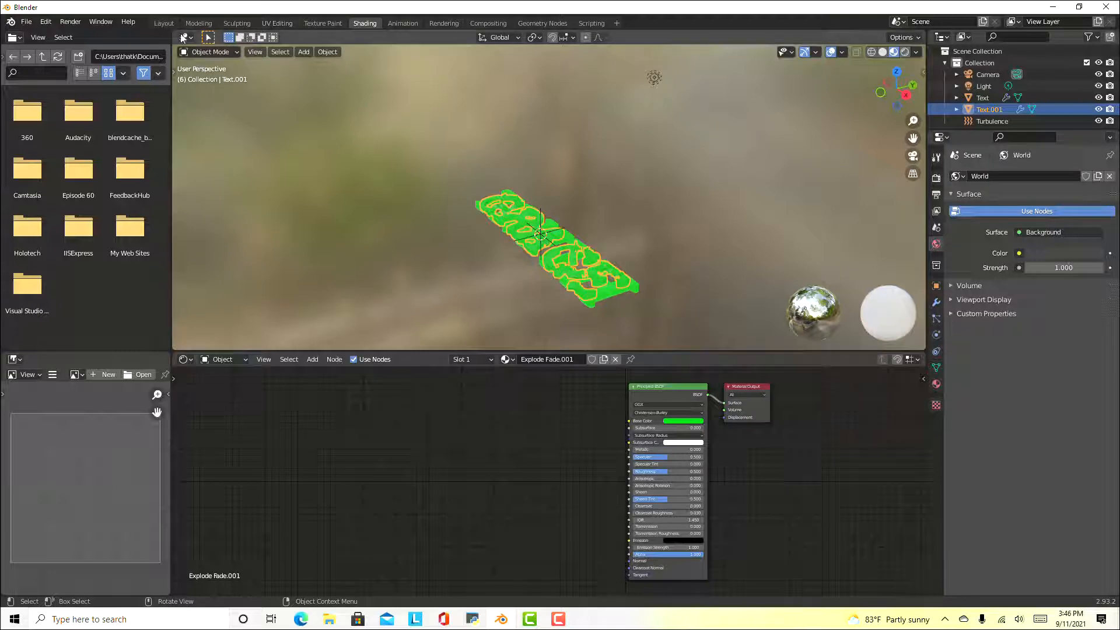
Return to the Layout workspace and move the timeline to frame 1
left_click(163, 23)
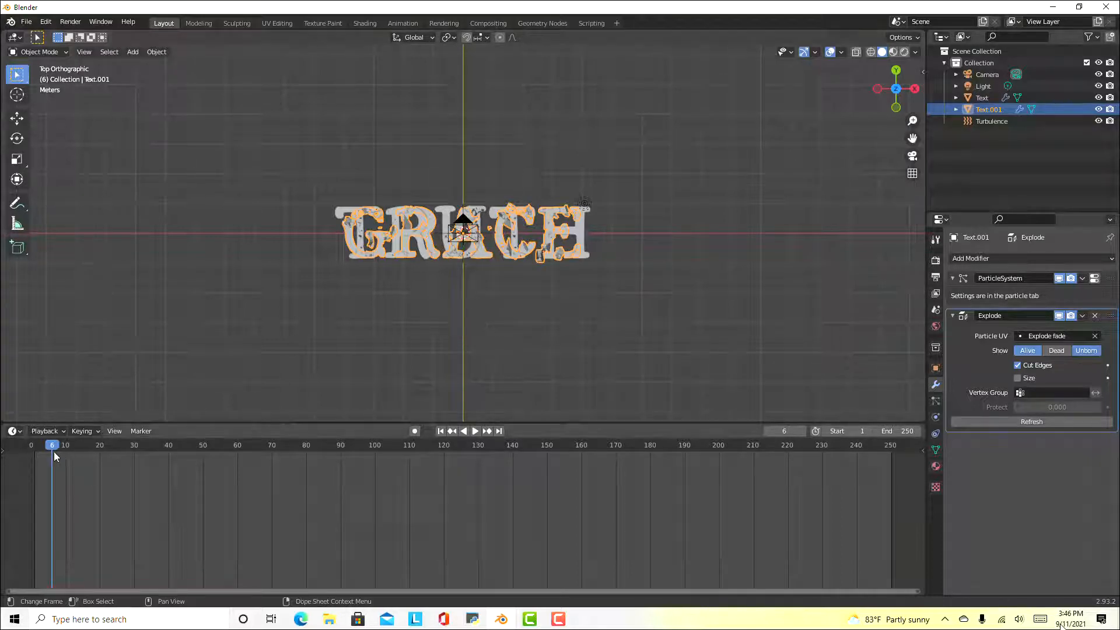
left_click_drag(53, 449, 36, 451)
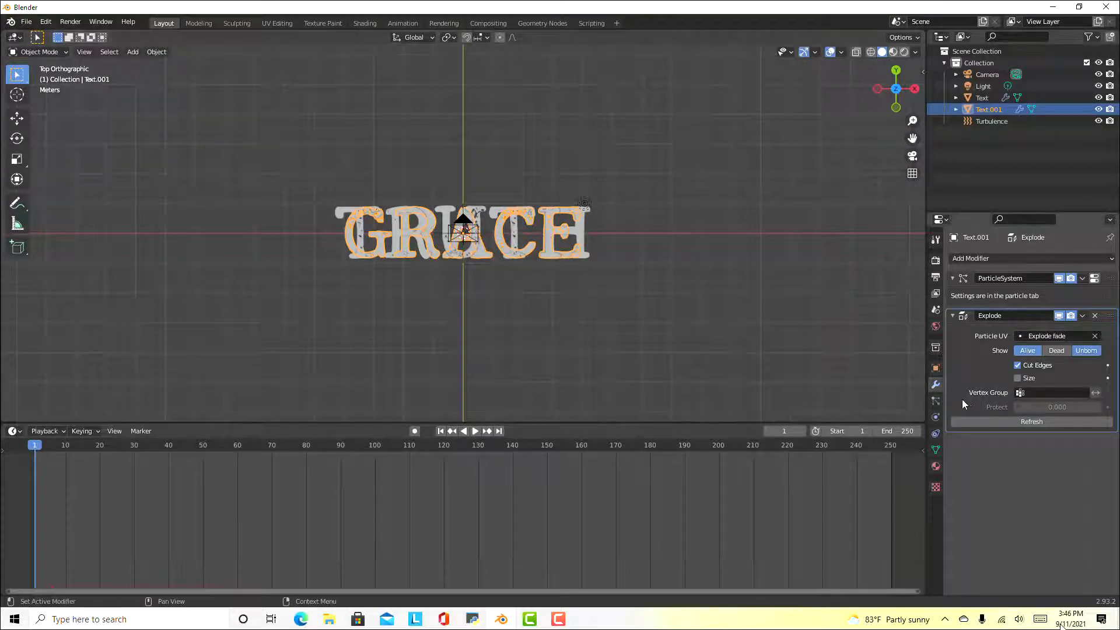
Set the emission number of the GRACE text's particle system to 30000
left_click(936, 400)
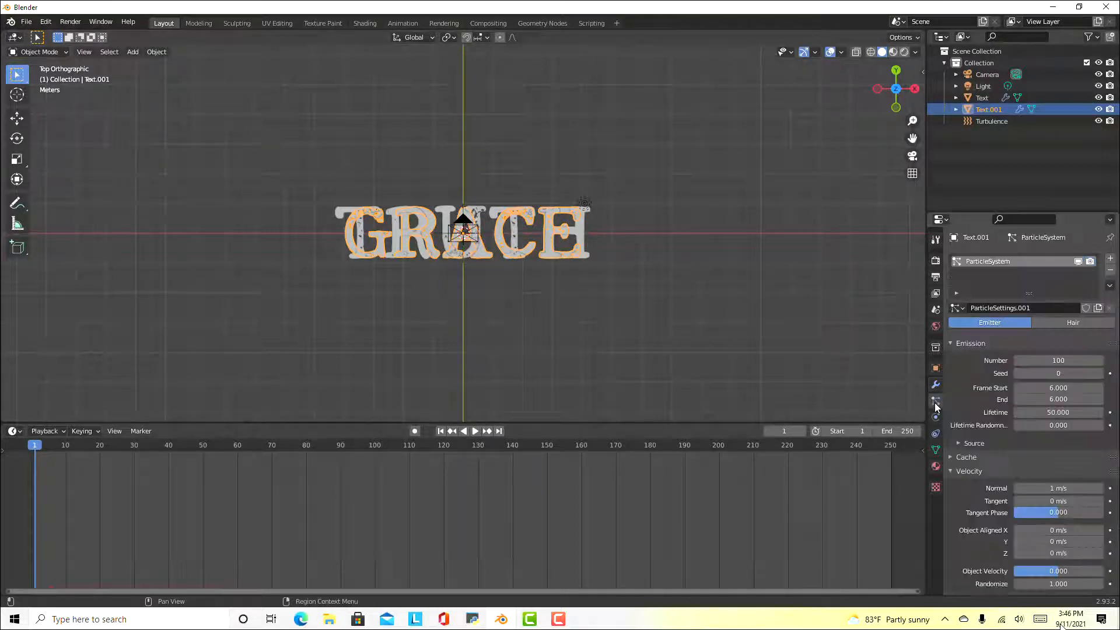
left_click(1070, 363)
type("3000")
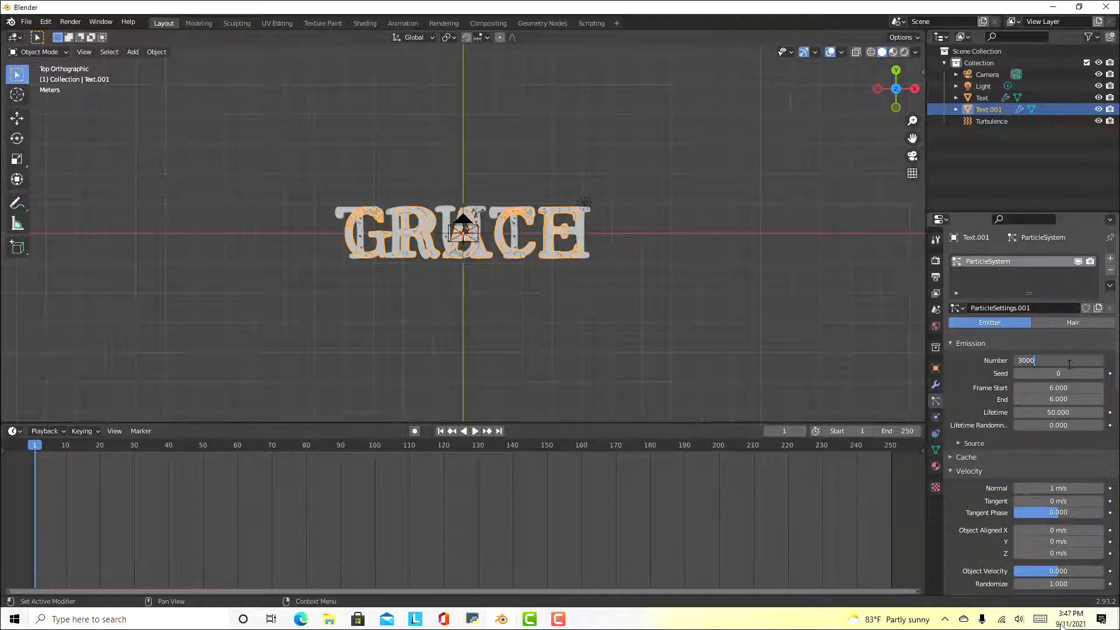
type("0")
key("Return")
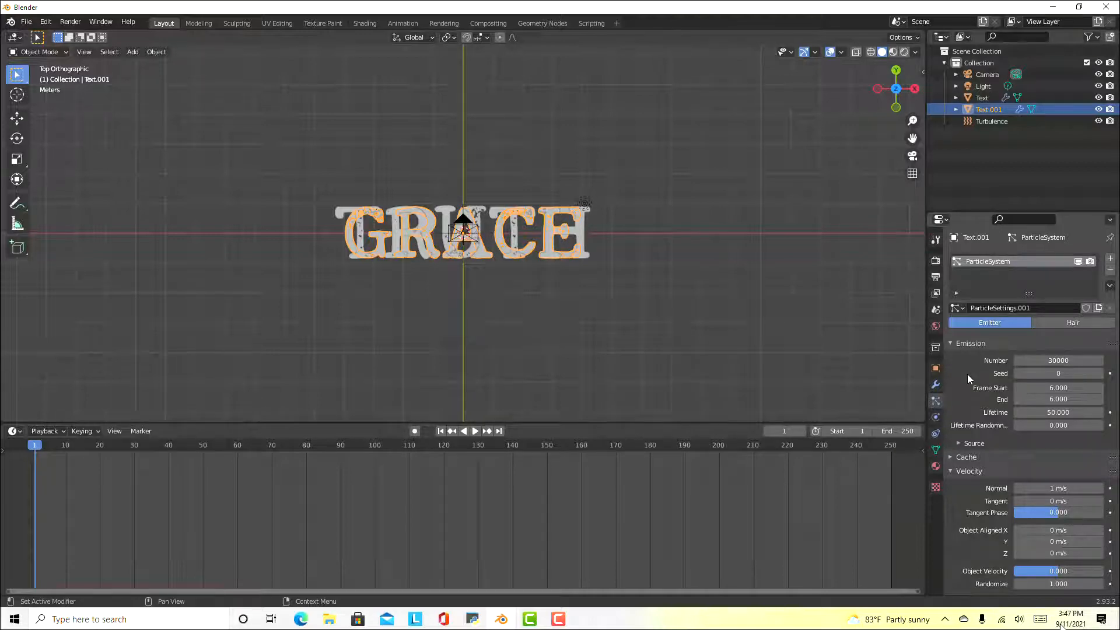
Set the GRACE particles' normal velocity to 0 m/s and the velocity randomization to 0
left_click(1057, 488)
key("Return")
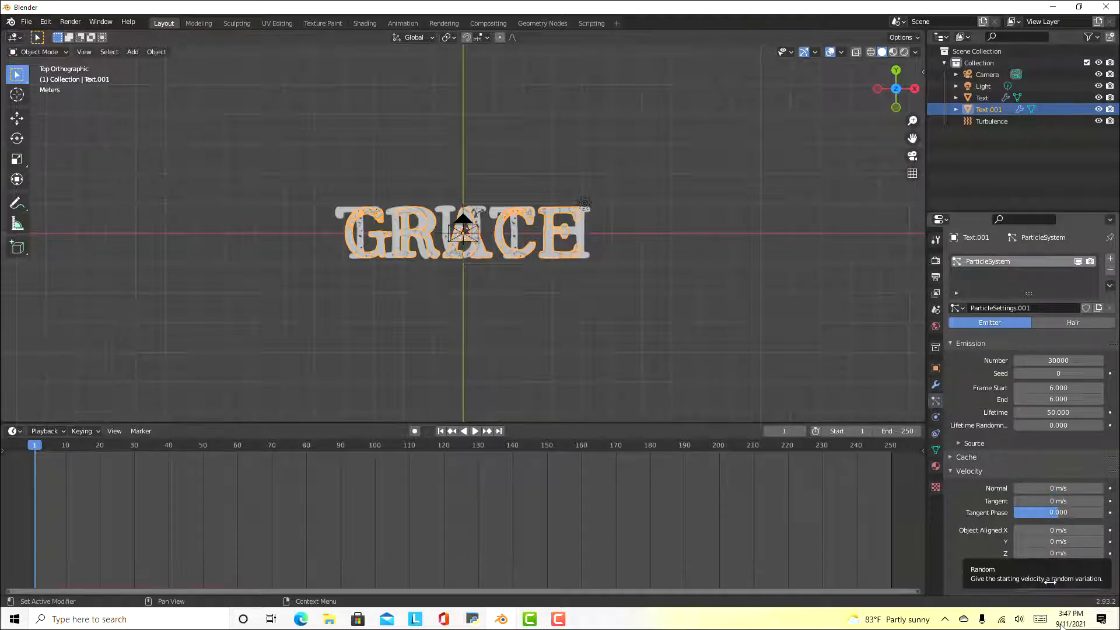
left_click(1069, 585)
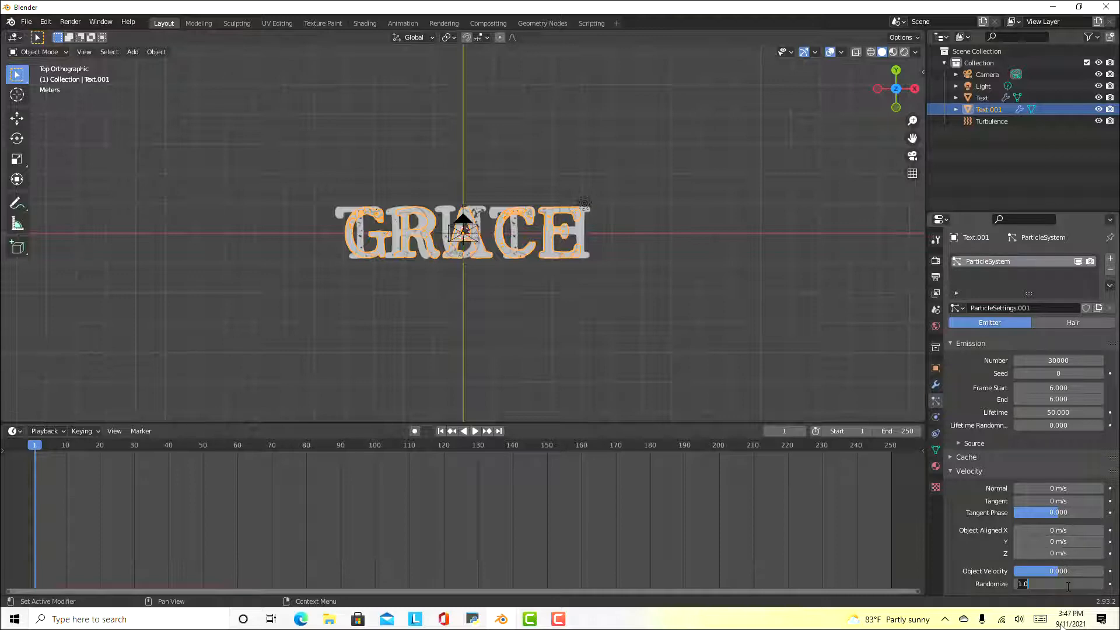
type("0")
key("Return")
Set the gravity field weight of the GRACE particle system to 0
scroll(991, 529, "down", 10)
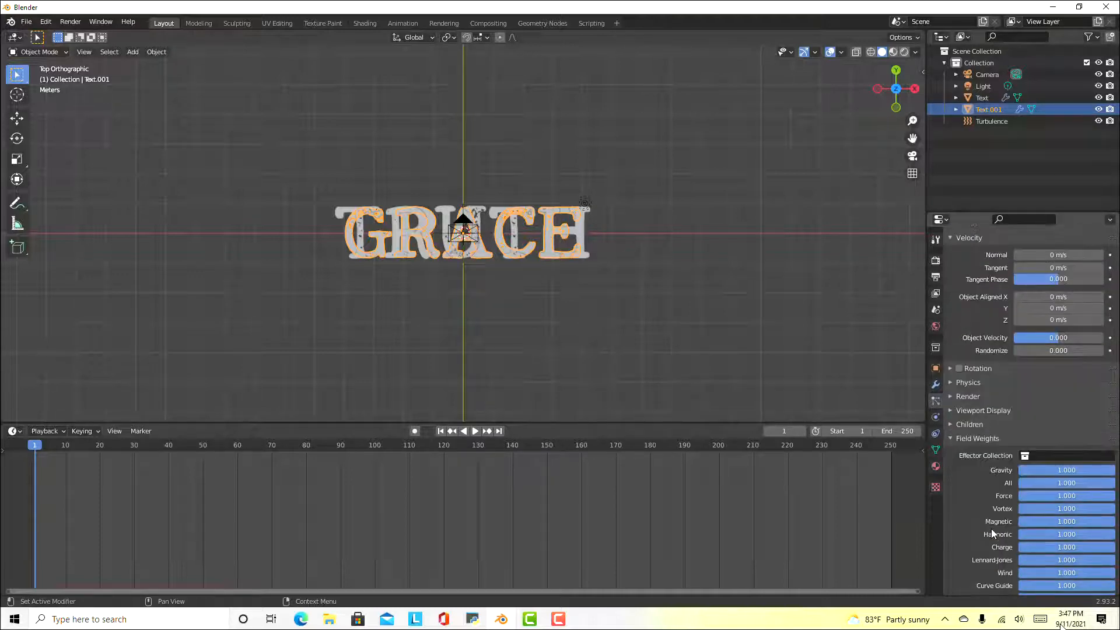
left_click(1068, 470)
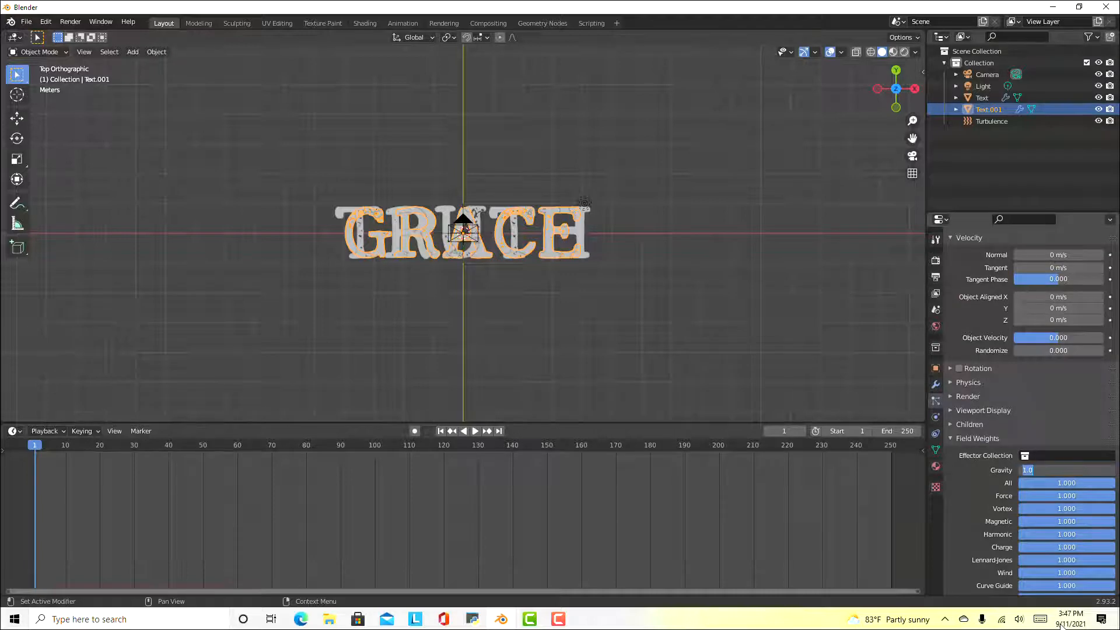
type("0")
key("Return")
Assign the existing texture named Texture to the GRACE particle system
scroll(969, 478, "down", 10)
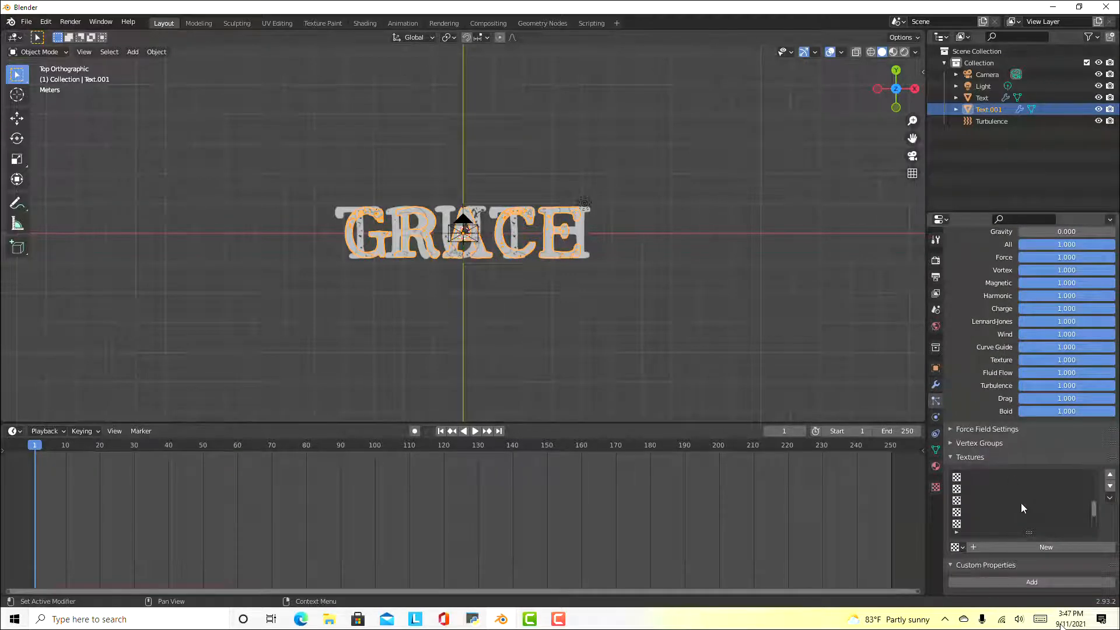
left_click(958, 547)
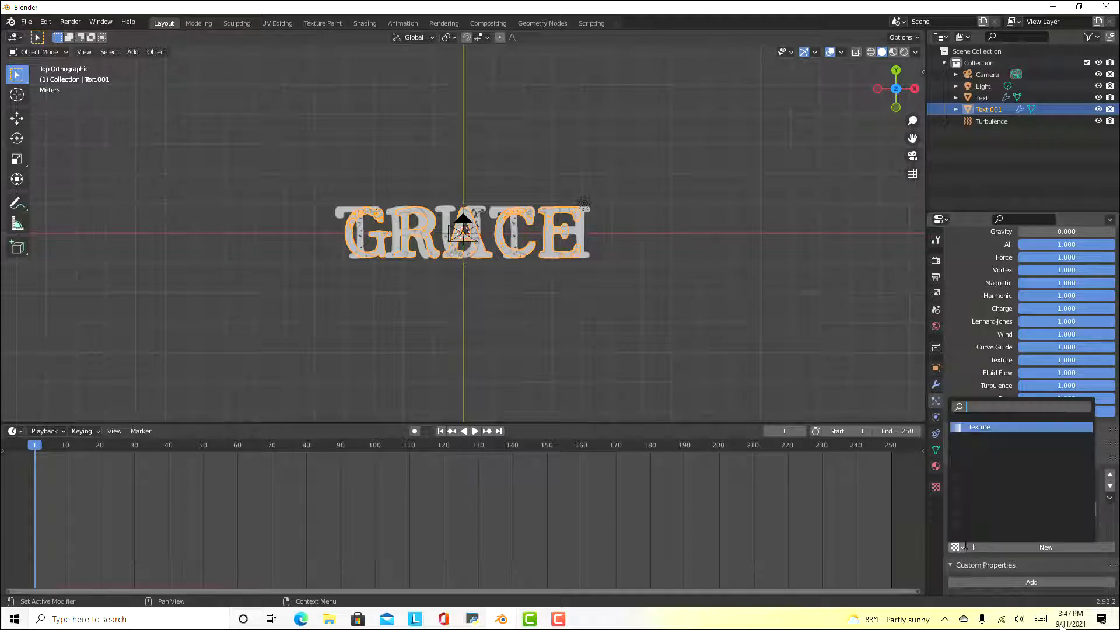
left_click(977, 428)
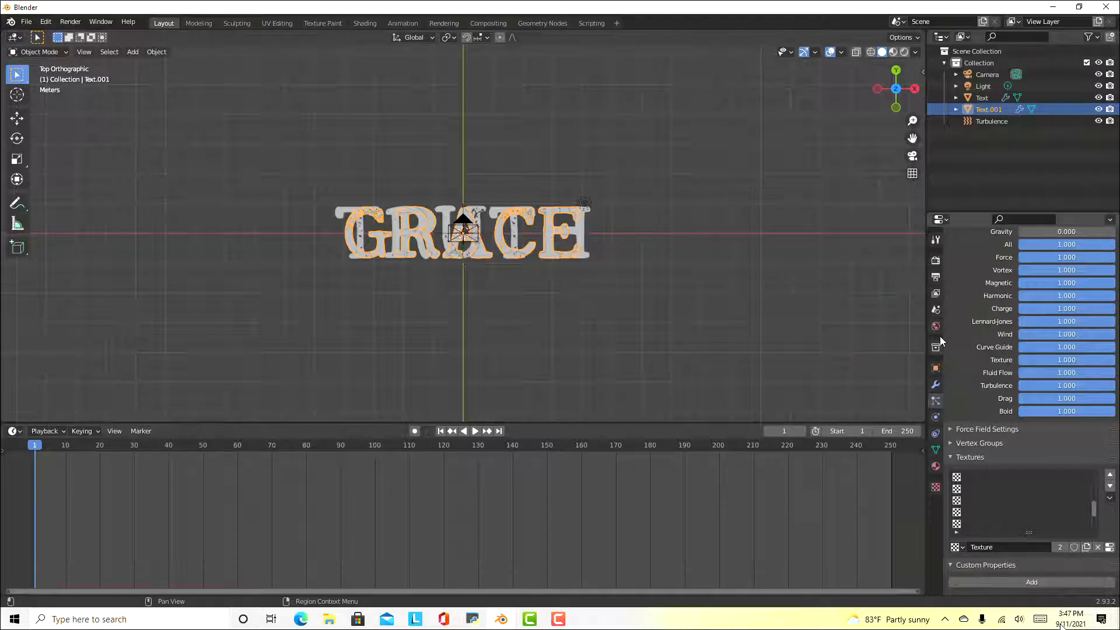
Set the GRACE particle emission to start at frame 60 and end at frame 160
left_click(935, 389)
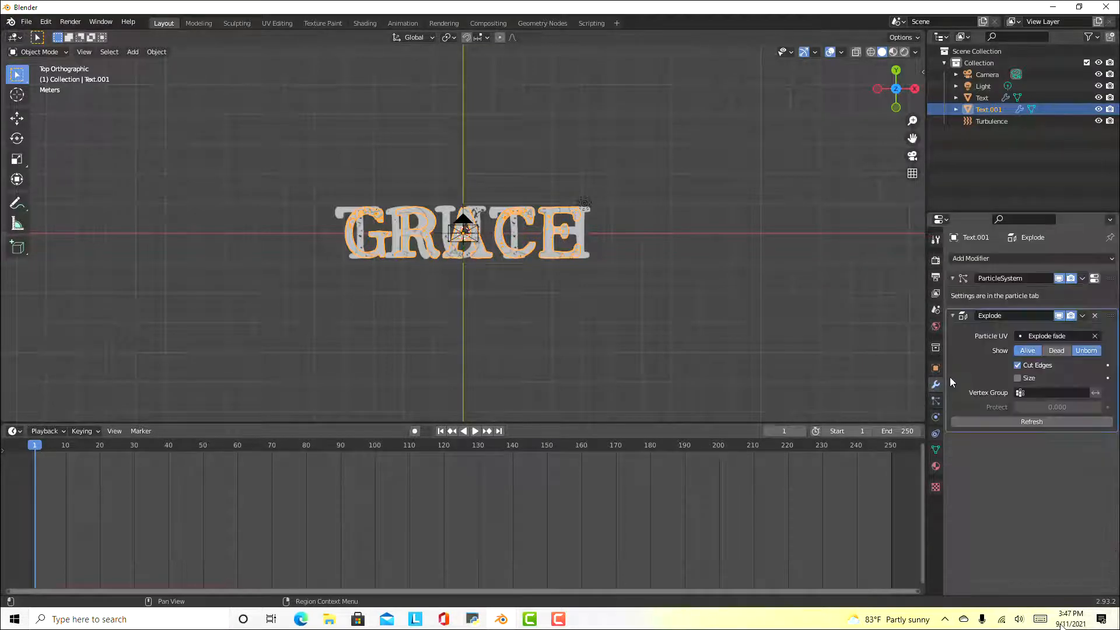
left_click(937, 401)
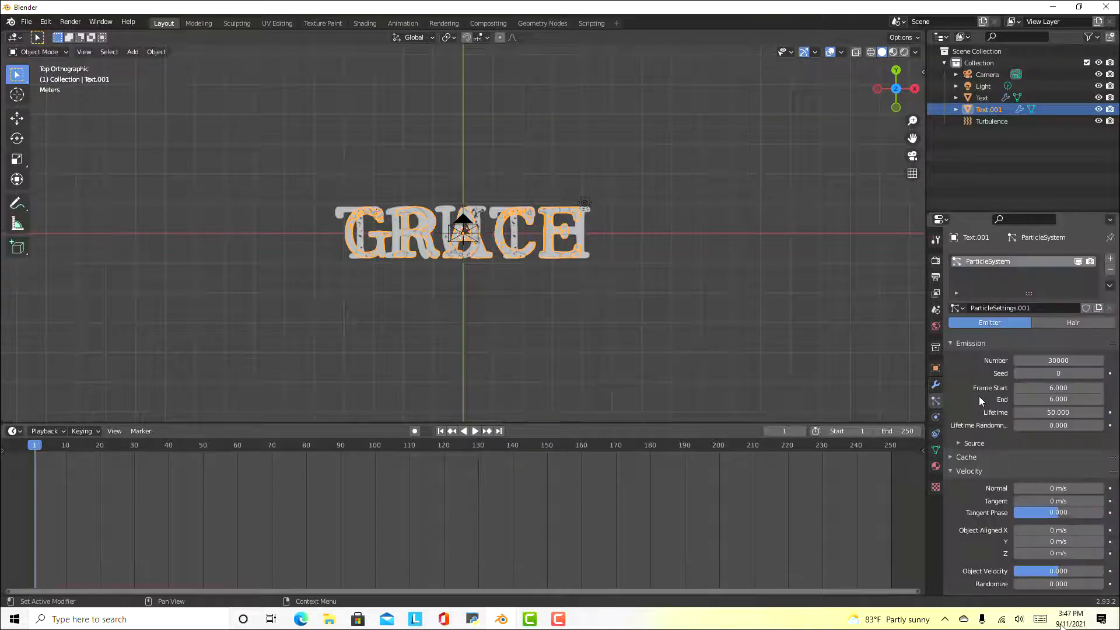
left_click(1060, 390)
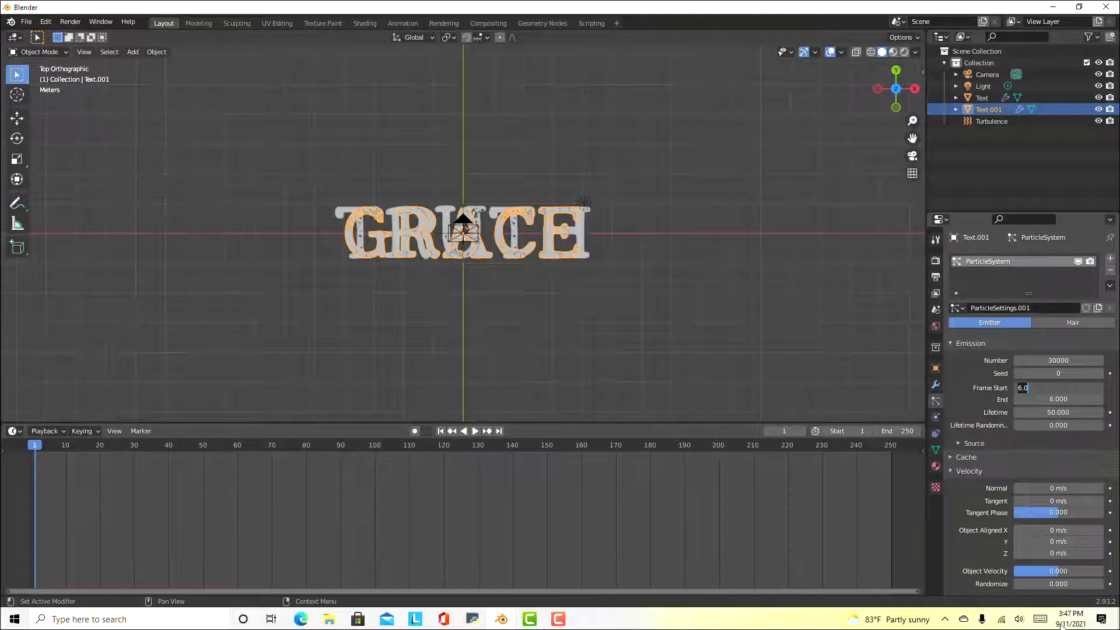
key("BackSpace")
key("BackSpace")
type("0")
key("Return")
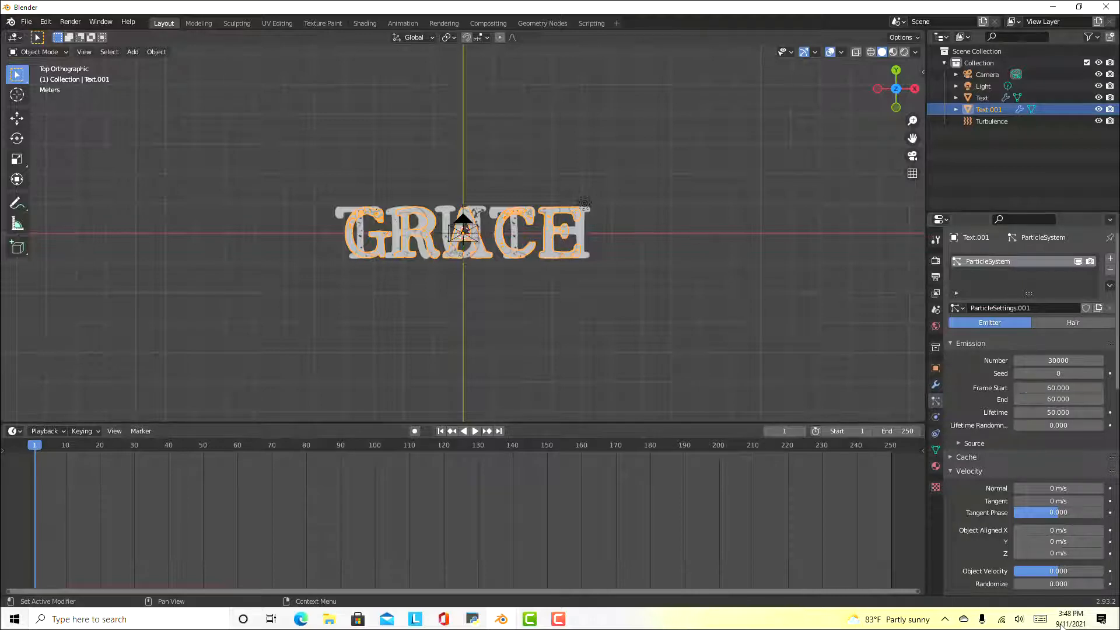
left_click(1057, 399)
type("16")
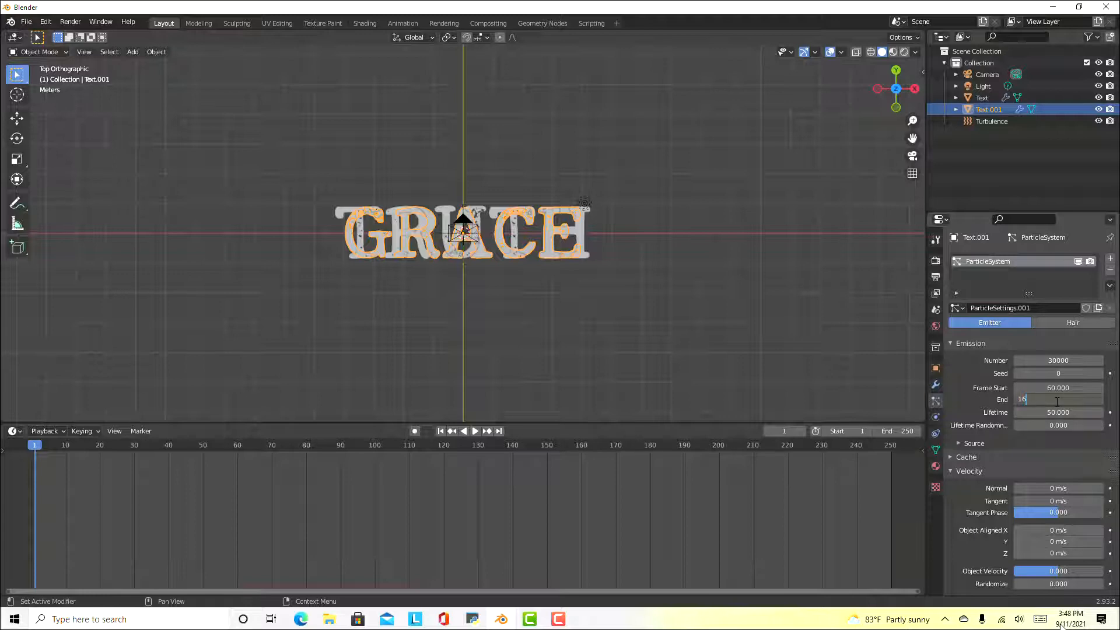
type("0")
key("Return")
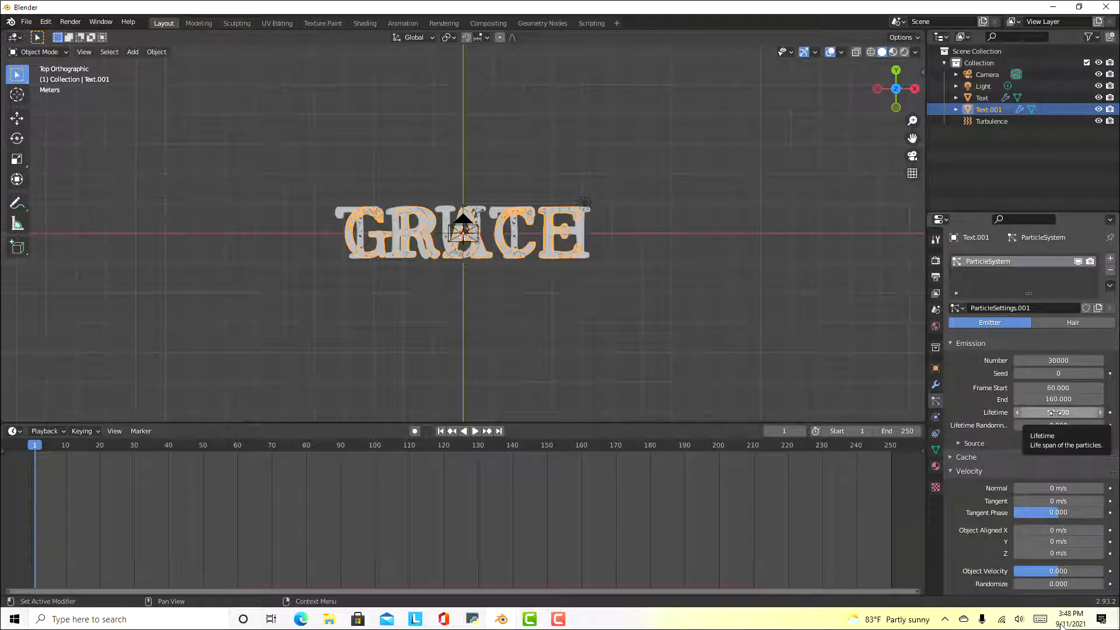
Set the scene's end frame to 220
left_click(910, 432)
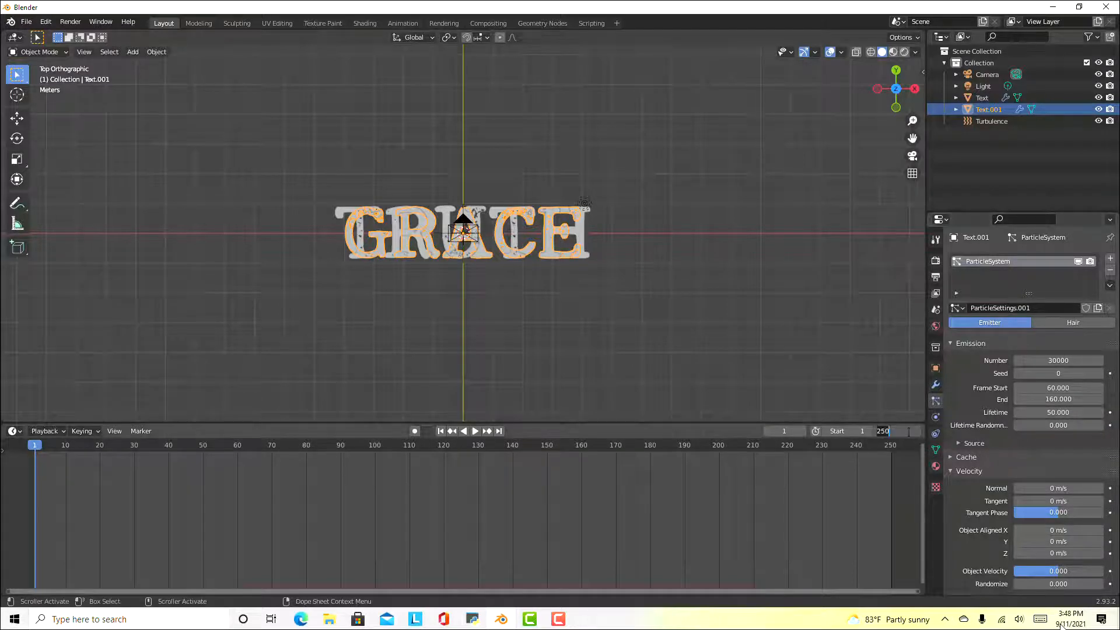
type("22")
key("Return")
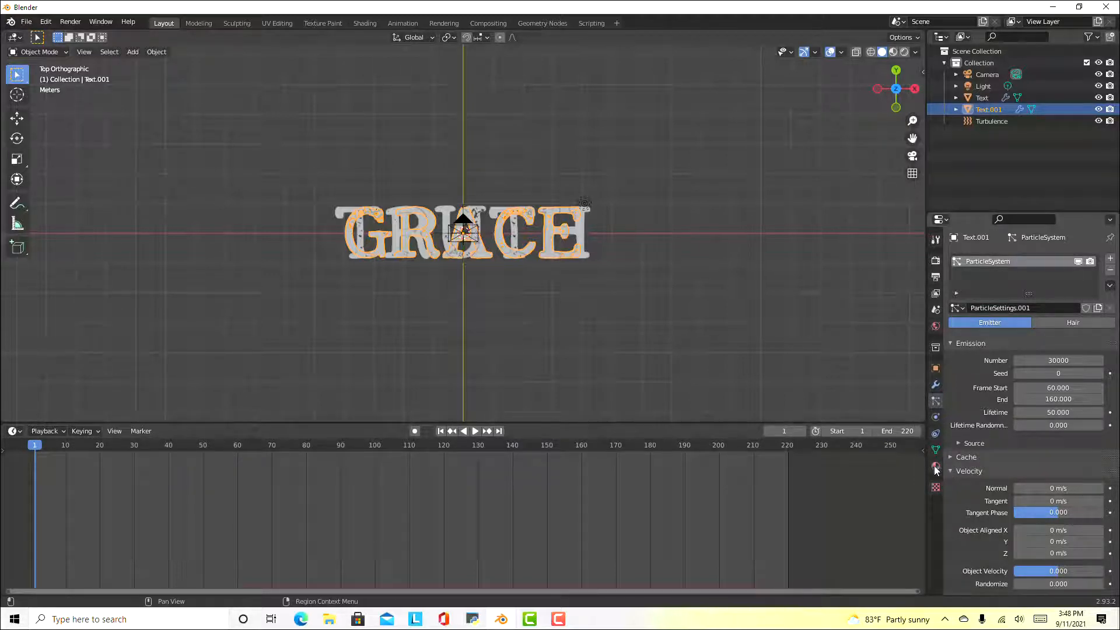
Play the animation up to frame 200, and turn off Cut Edges in the GRACE text's Explode modifier
left_click(937, 387)
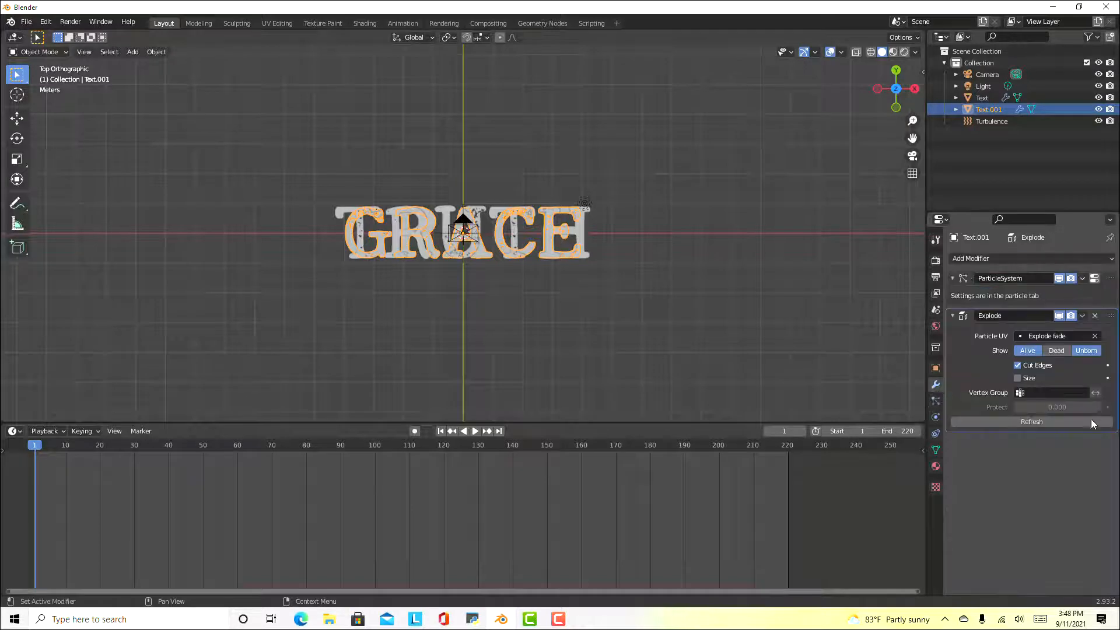
key("space")
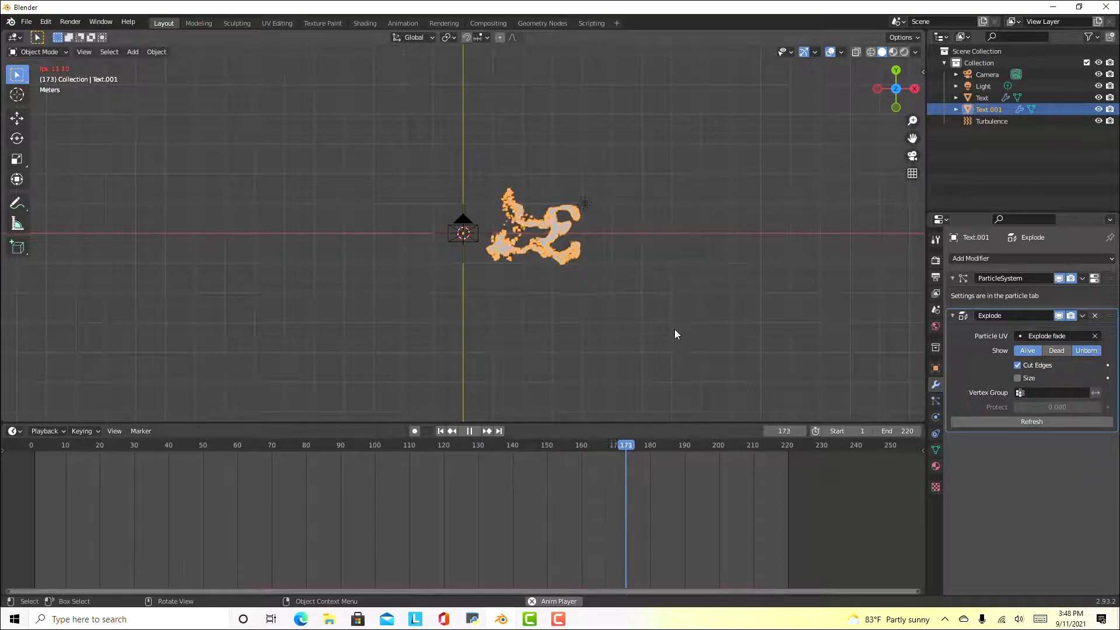
left_click(469, 431)
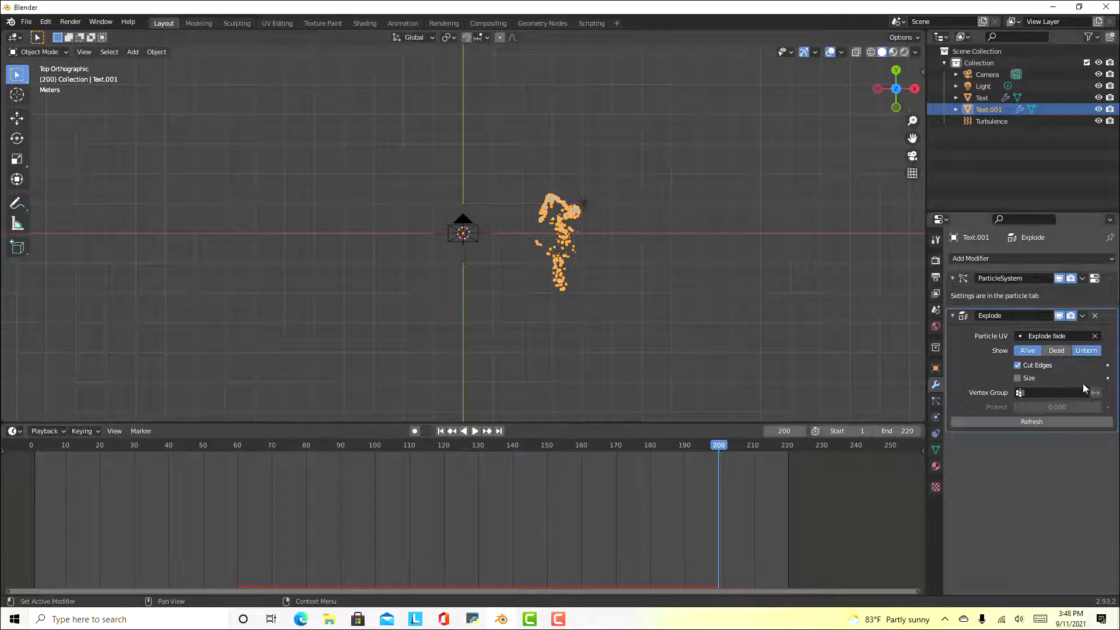
left_click(1018, 366)
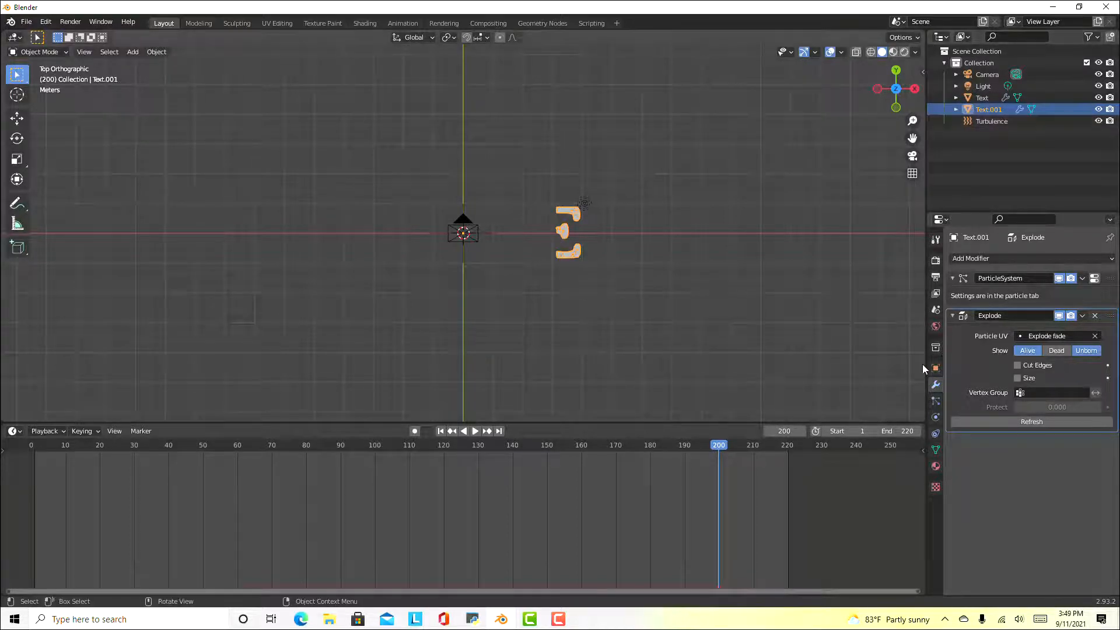
Change the physics type of the GRACE particle system to Keyed
left_click(937, 400)
scroll(982, 435, "down", 8)
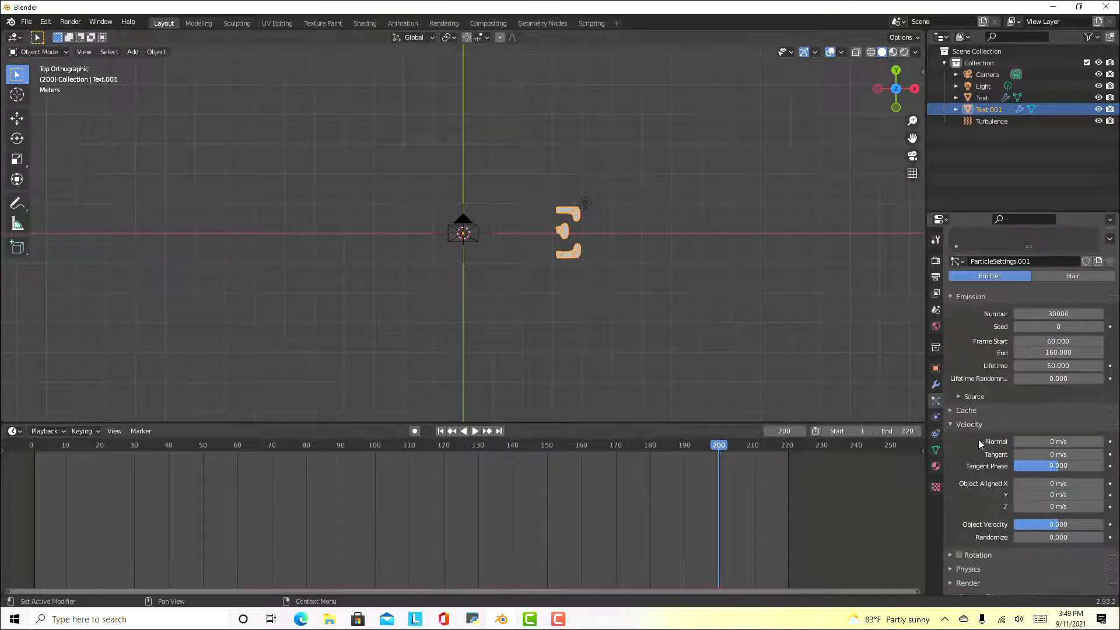
scroll(981, 444, "down", 1)
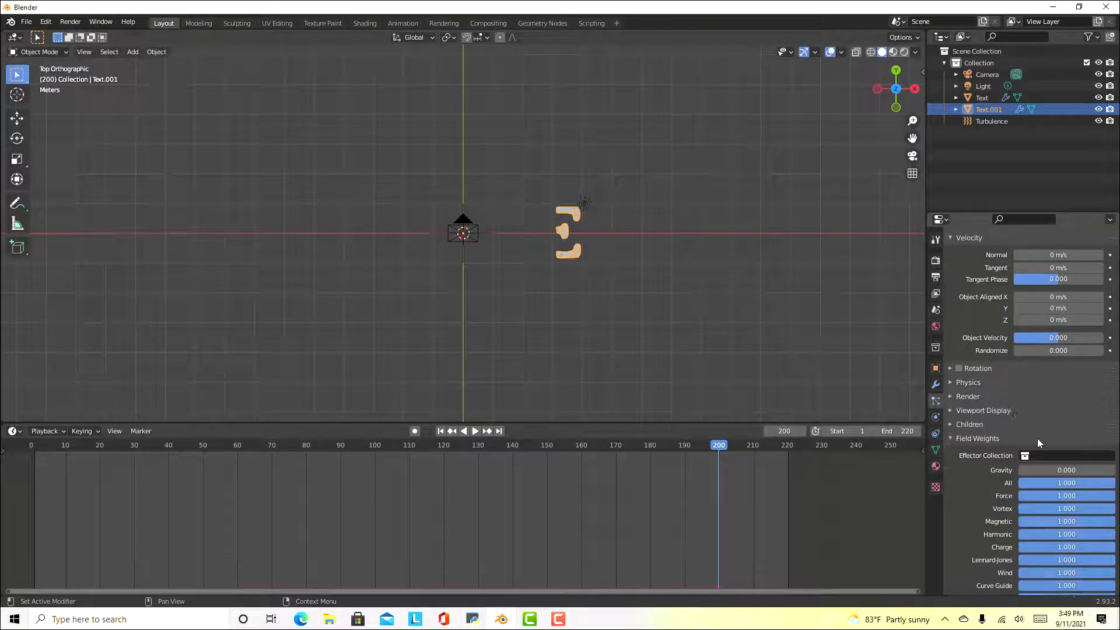
left_click(949, 383)
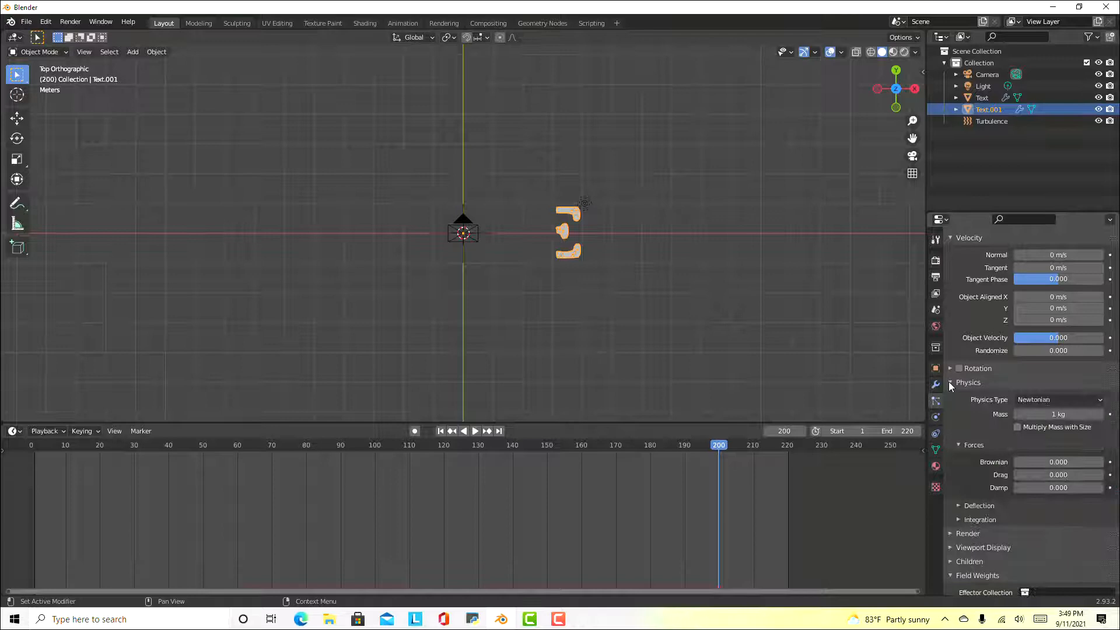
left_click(1097, 401)
left_click(1061, 439)
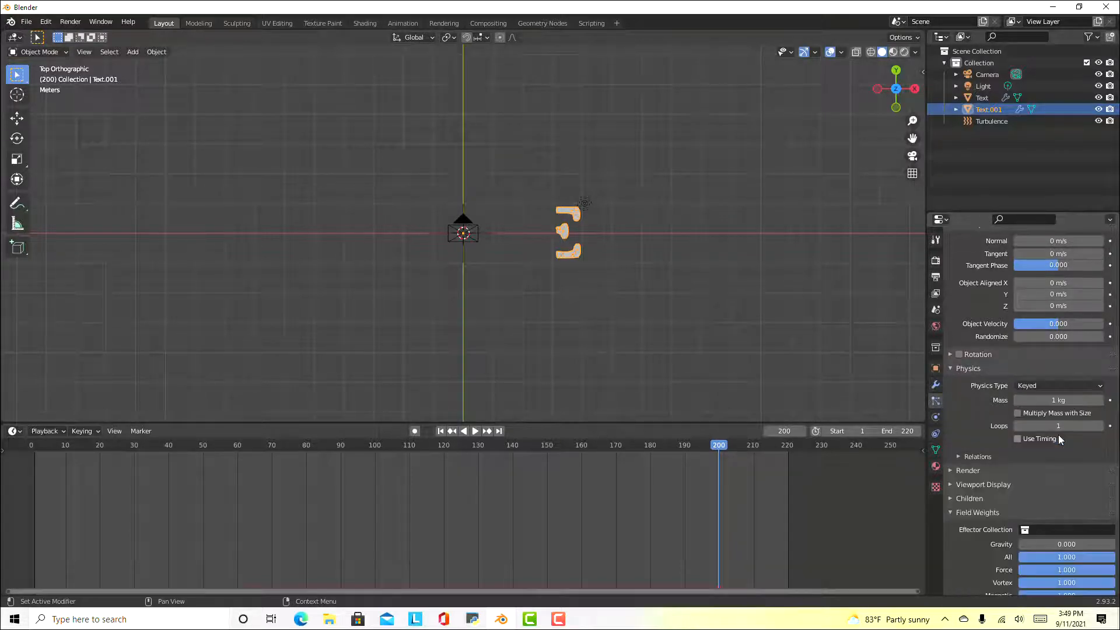
Add a first keyed relation to the GRACE particles with the Text object as its target
left_click(972, 455)
scroll(974, 454, "down", 3)
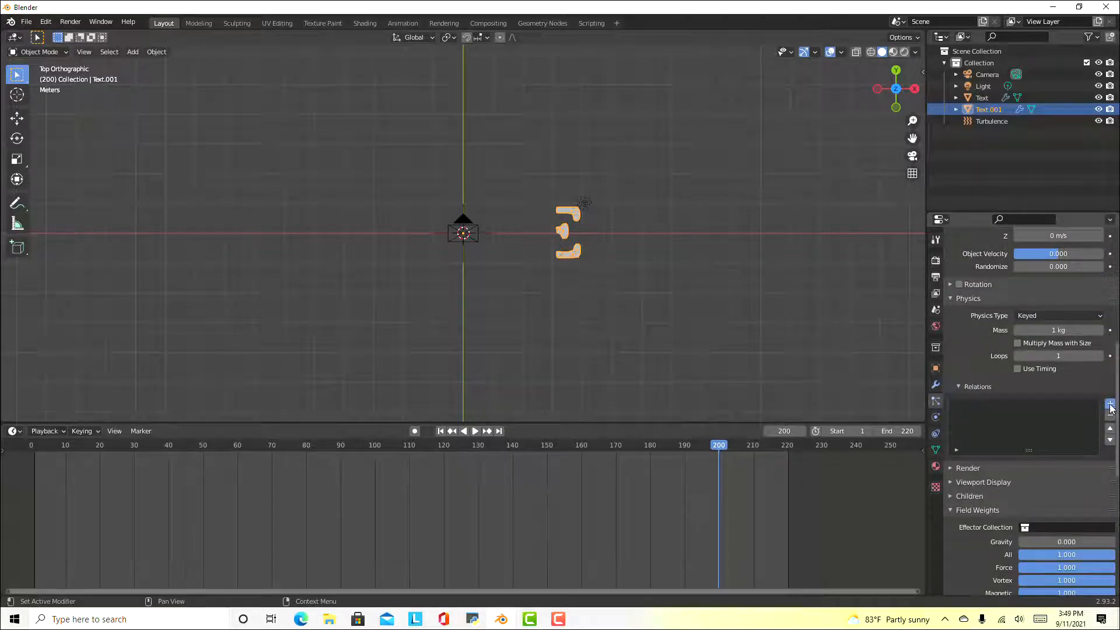
left_click(1110, 404)
left_click(1046, 466)
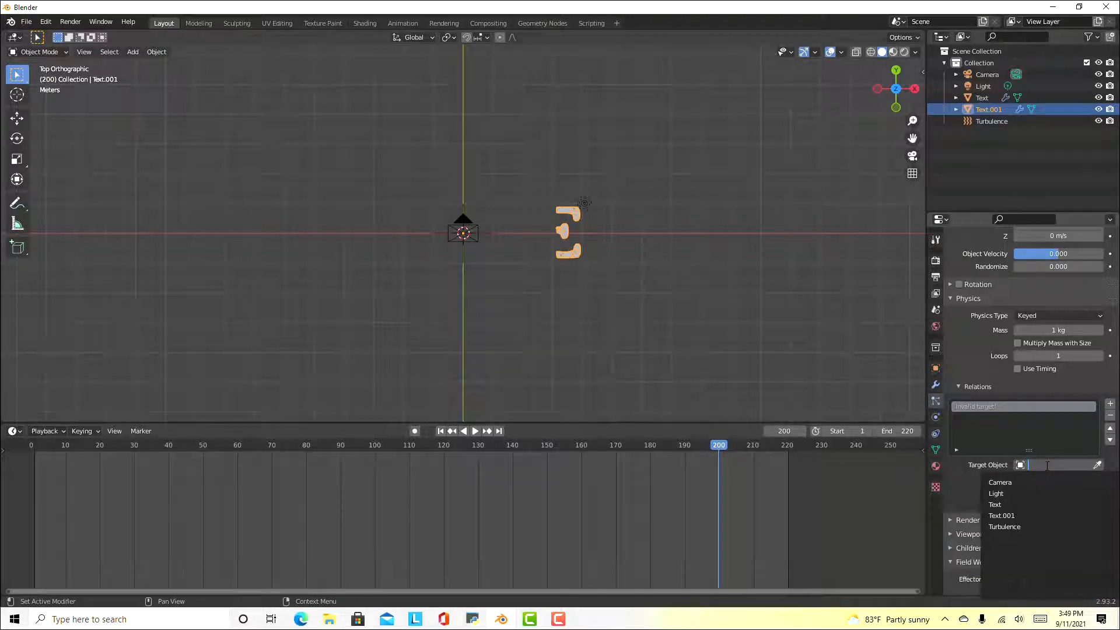
left_click(1005, 506)
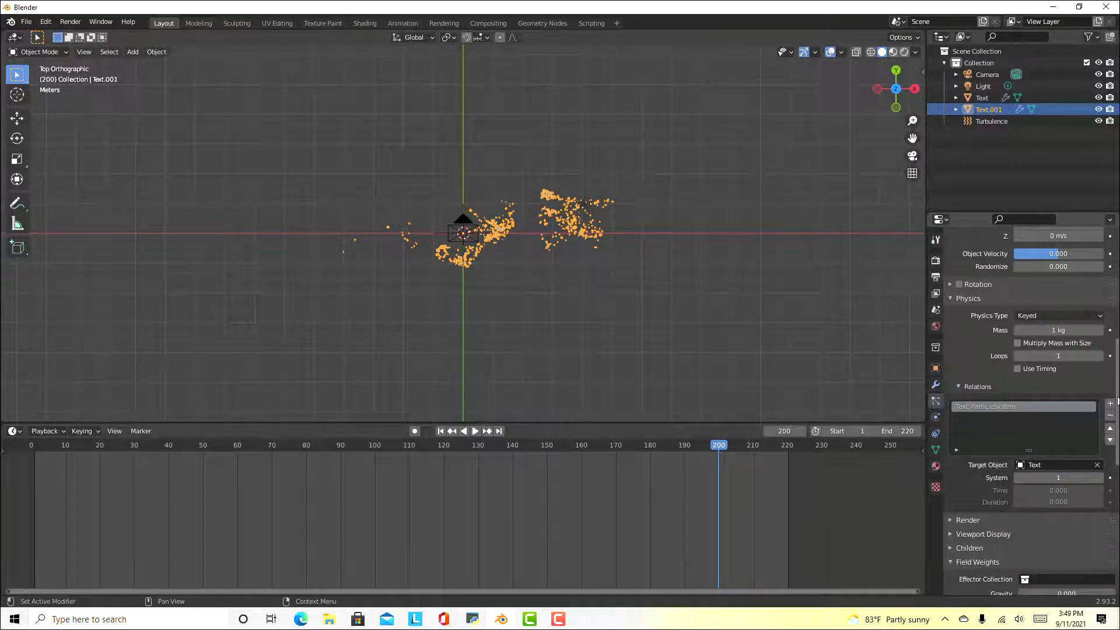
Add a second keyed relation with Text.001 as its target object
left_click(1110, 404)
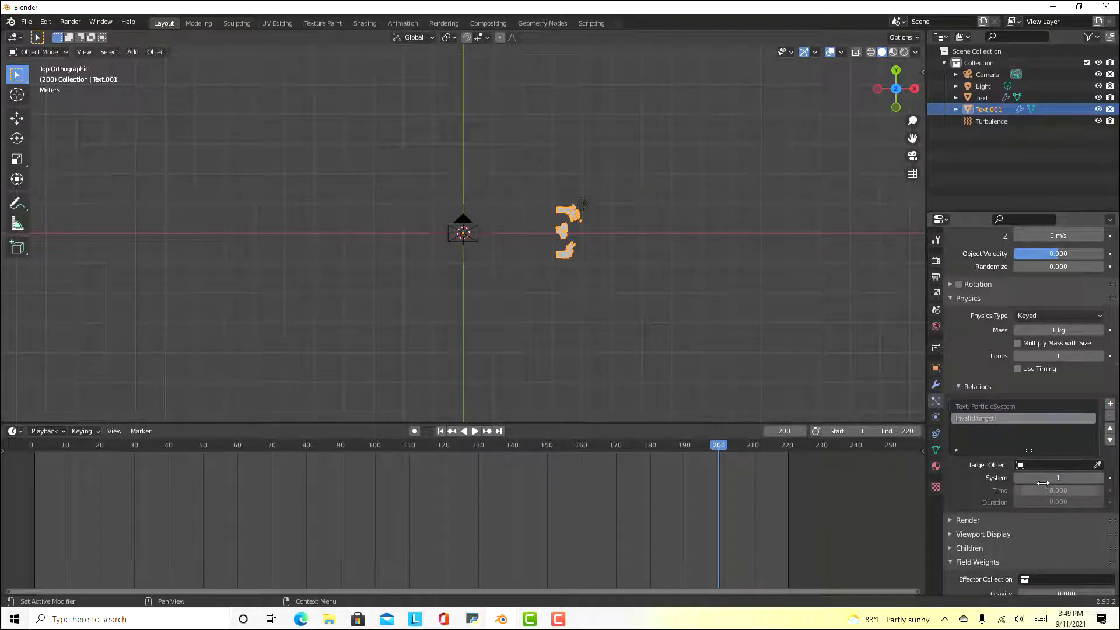
left_click(1040, 466)
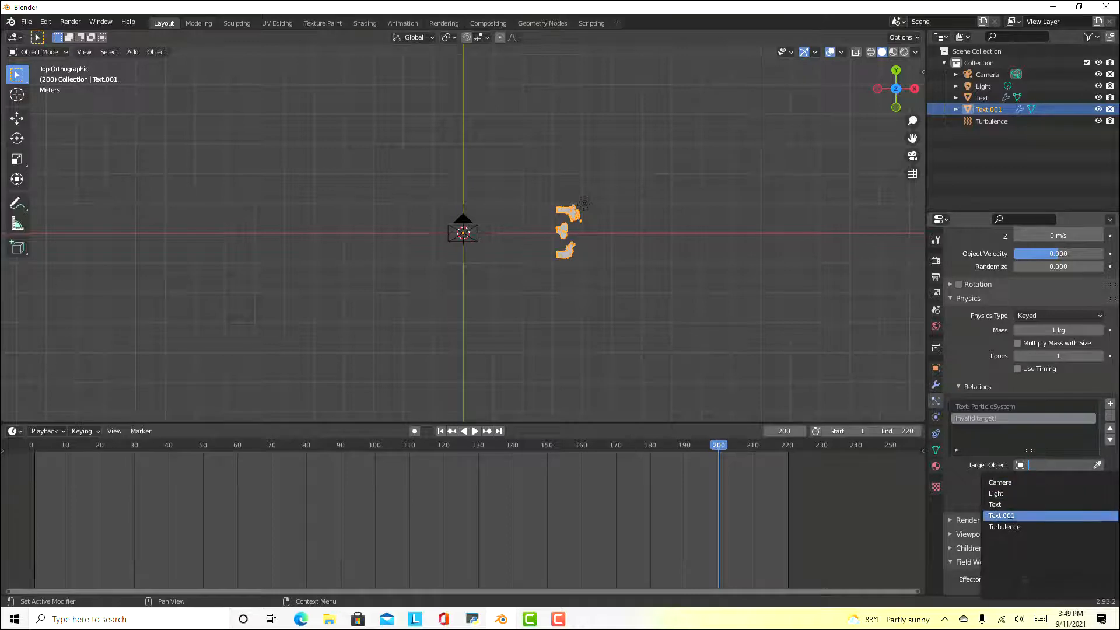
left_click(1009, 516)
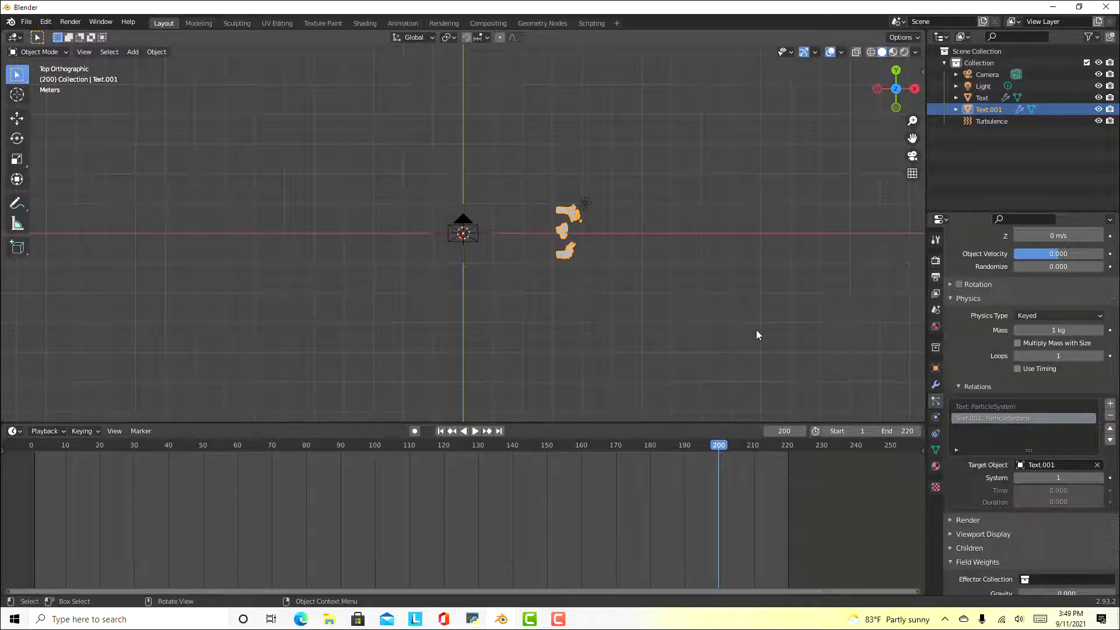
Select the TRUTH text, showing its Explode modifier settings, and move the timeline back to frame 0
left_click(936, 385)
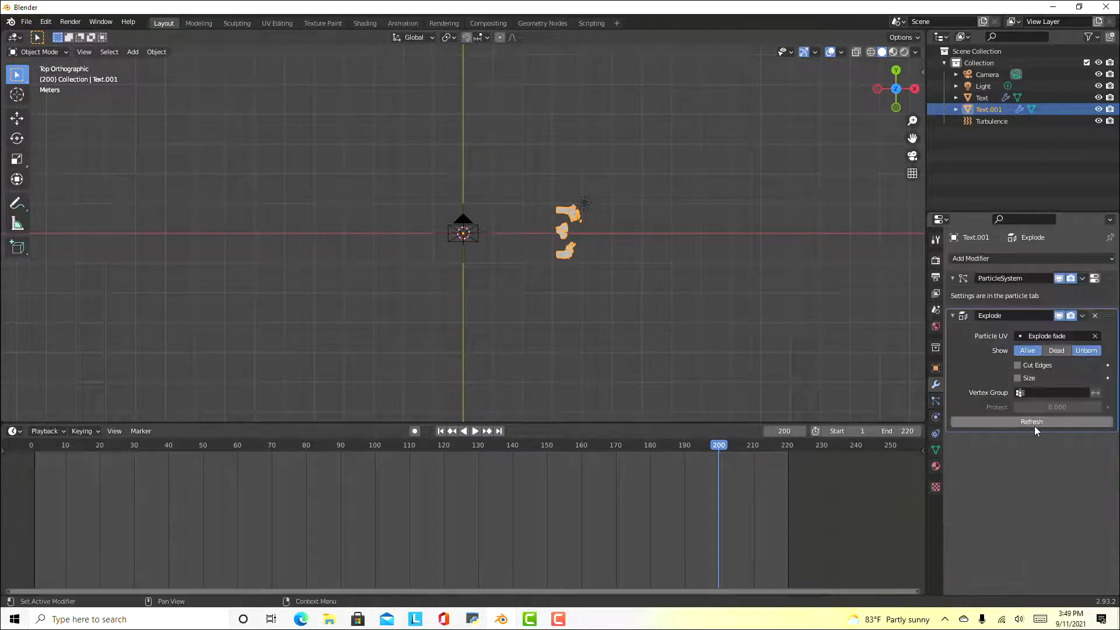
left_click(977, 96)
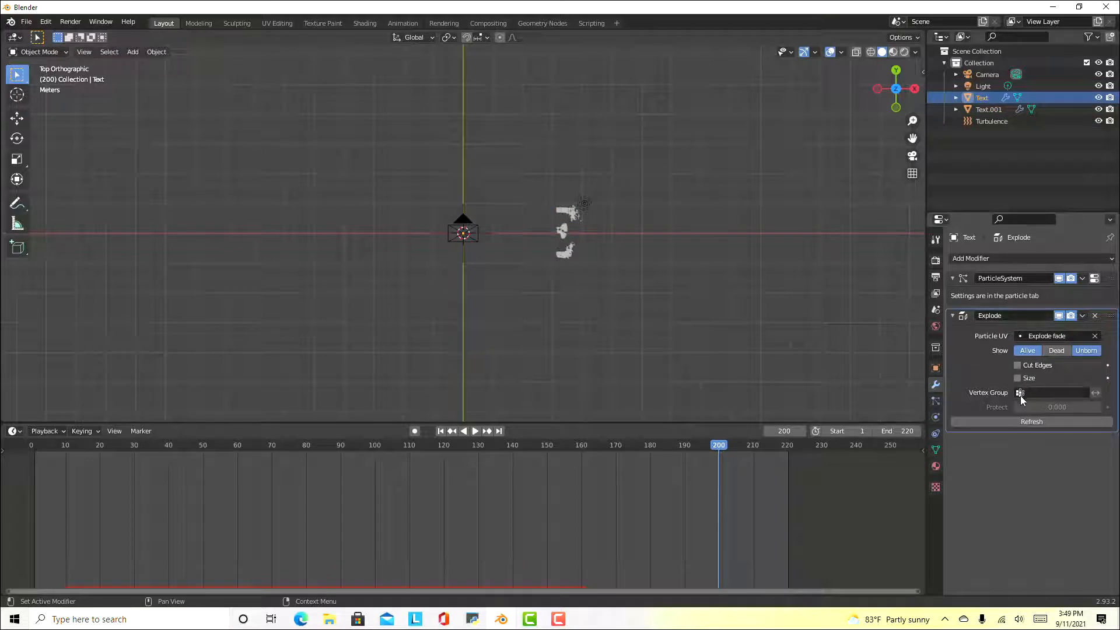
left_click_drag(721, 448, 28, 442)
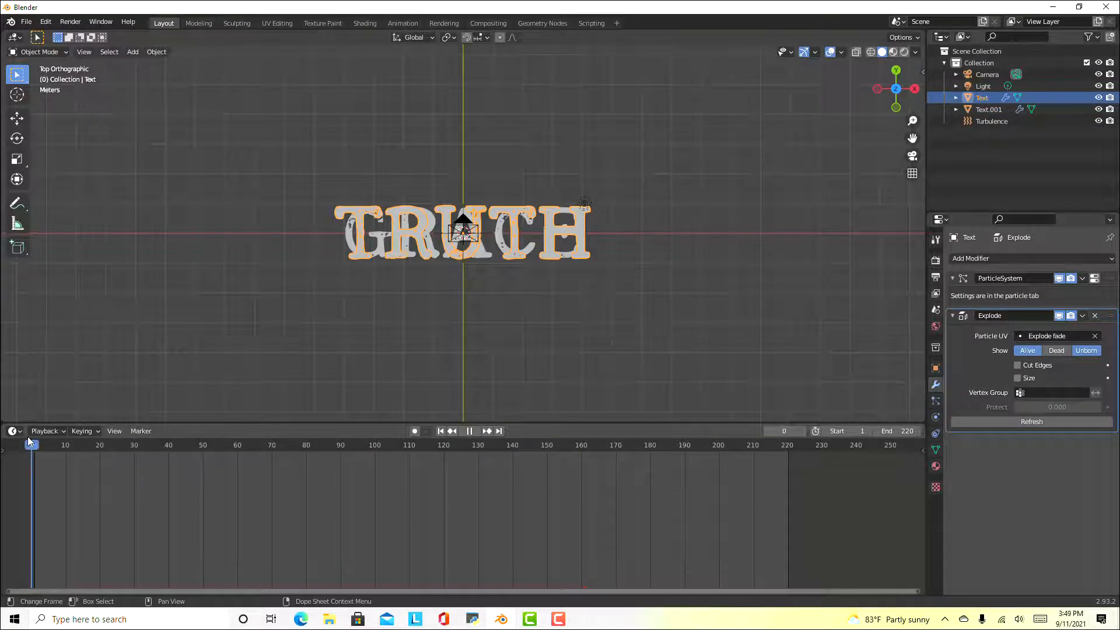
Play the animation from the start and stop it at frame 211 to check the TRUTH-to-GRACE transition
key("space")
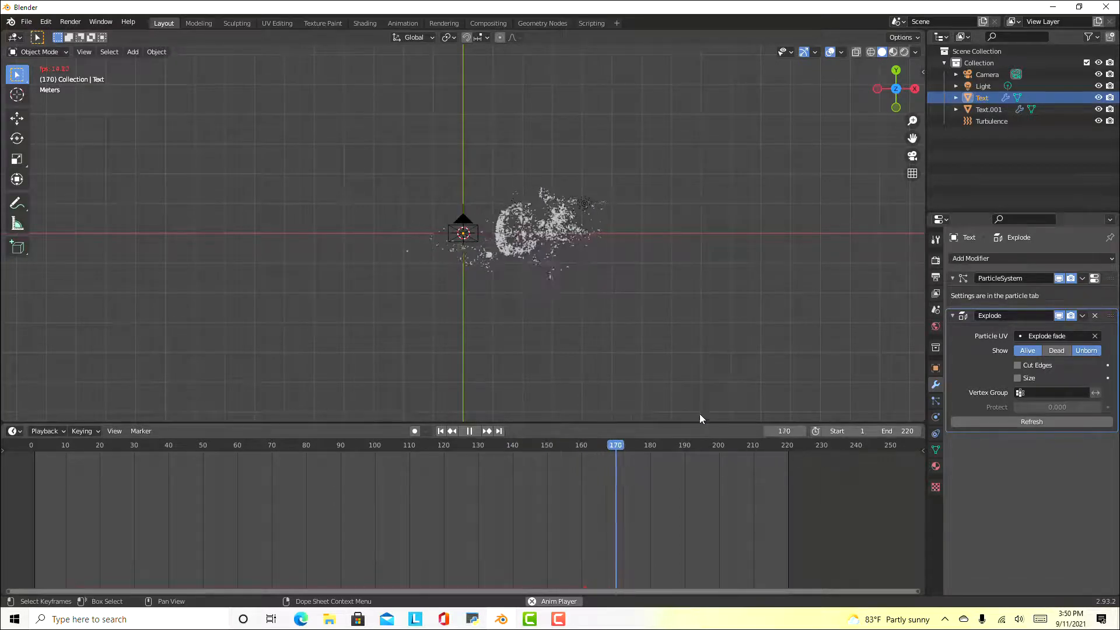
left_click(468, 431)
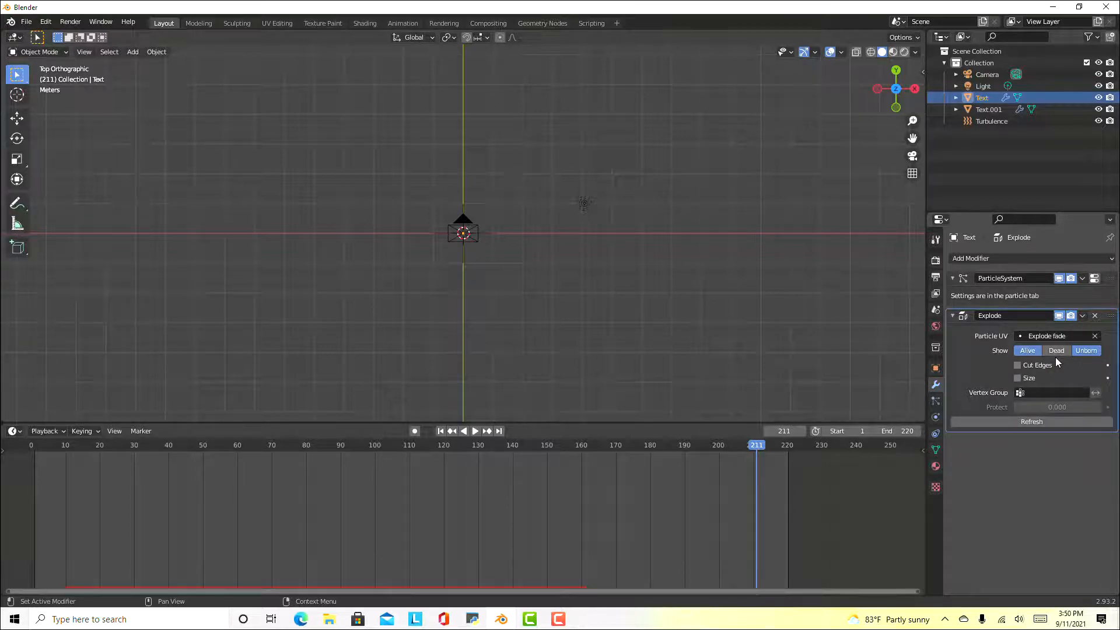
In the Explode modifier of Text.001, turn off Unborn, enable Dead alongside Alive, and refresh the modifier
left_click(990, 110)
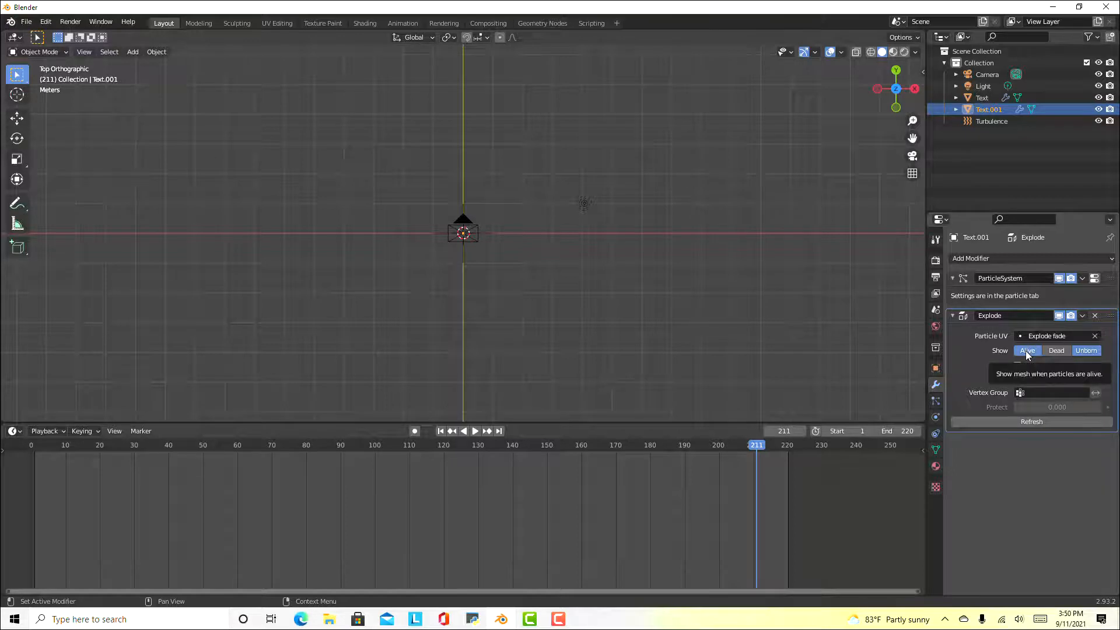
left_click(1085, 353)
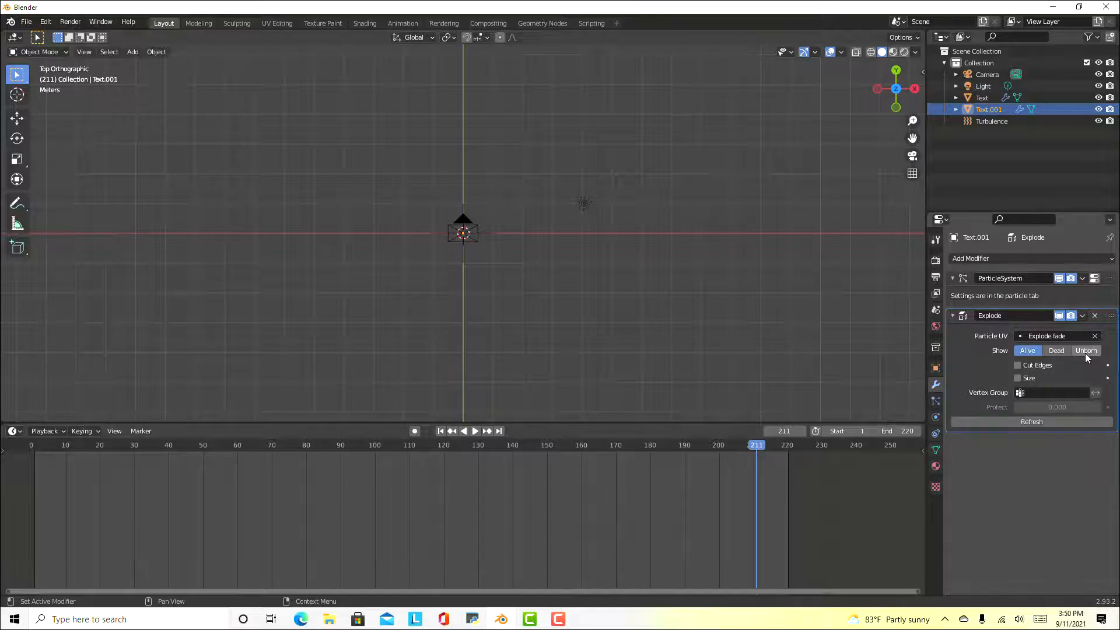
left_click(1045, 352)
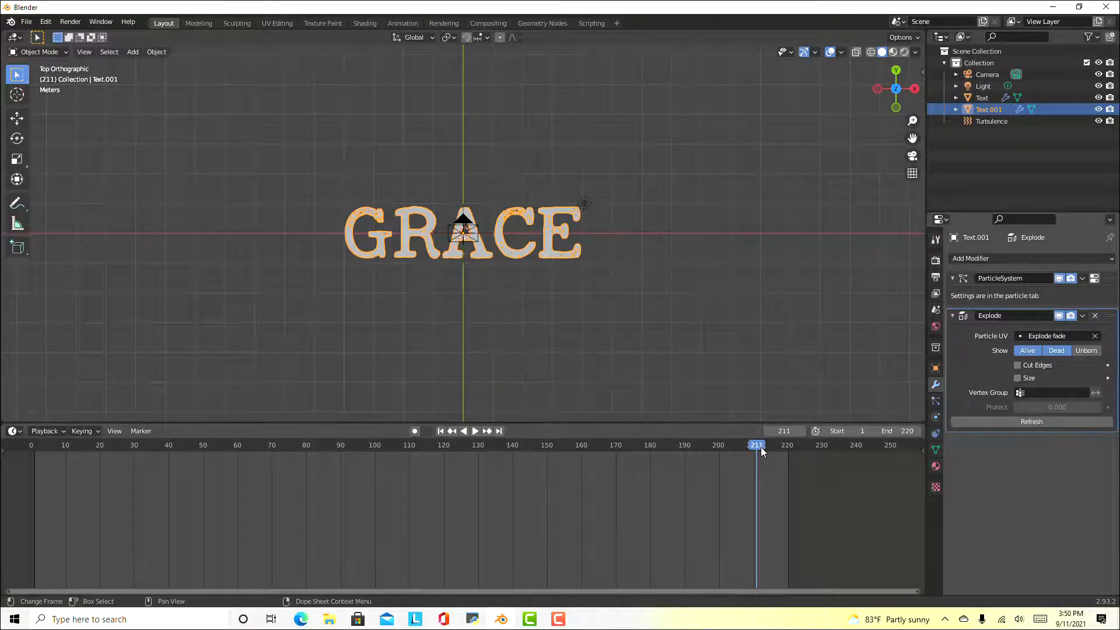
left_click(1036, 421)
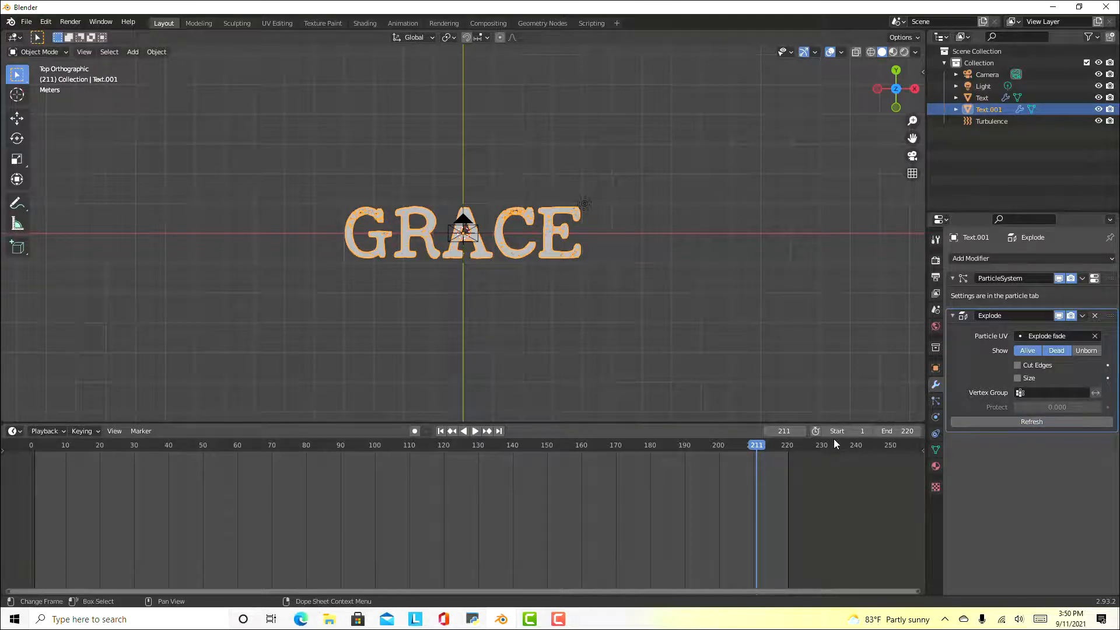
Return the timeline to frame 0 and play the animation to frame 213 to check how GRACE forms
left_click_drag(764, 452, 32, 449)
key("space")
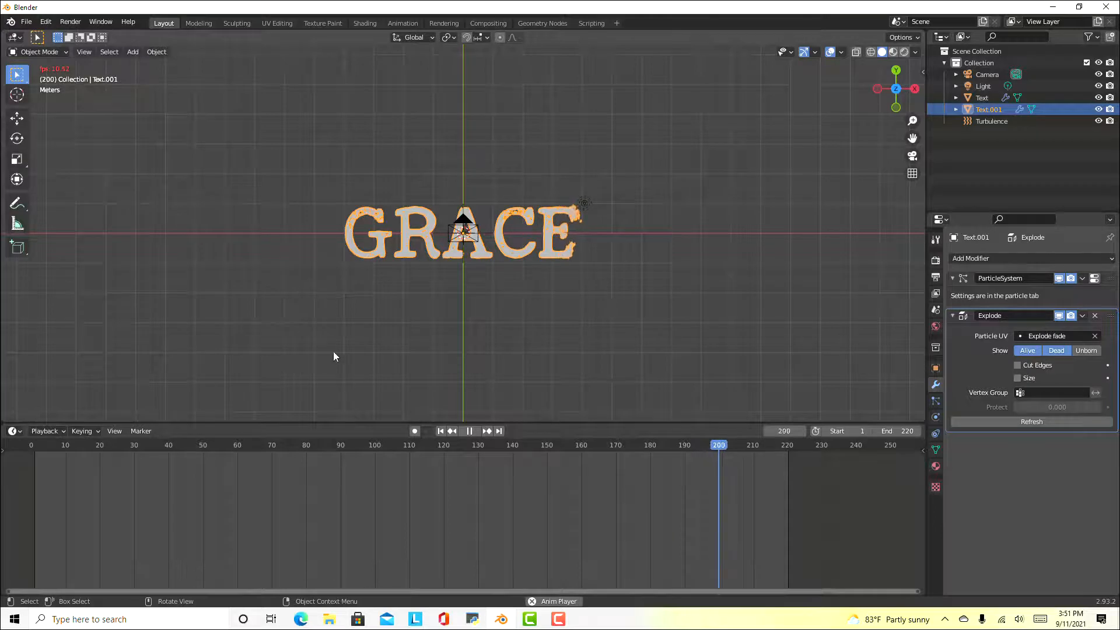
left_click(470, 431)
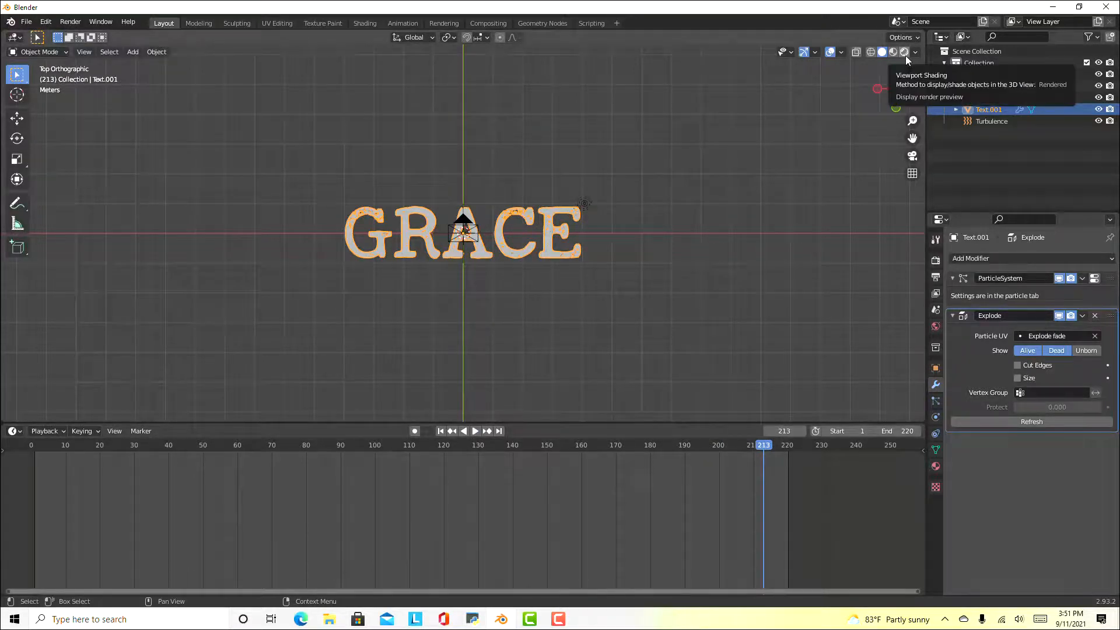
Display the viewport in Rendered shading without overlays and darken the world background color to near black
left_click(905, 54)
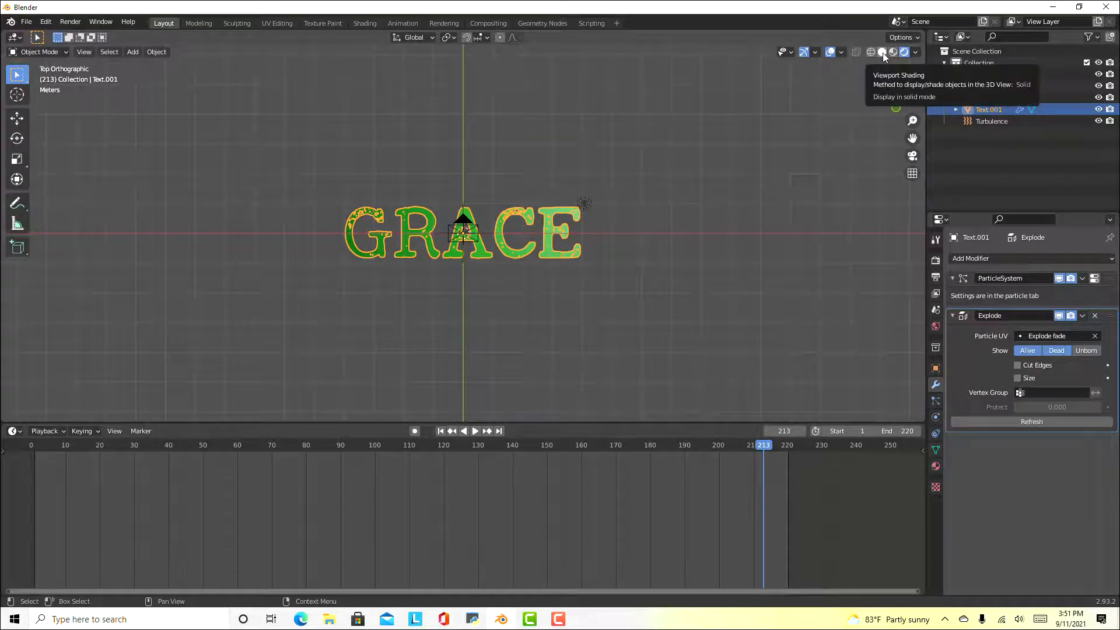
left_click(831, 51)
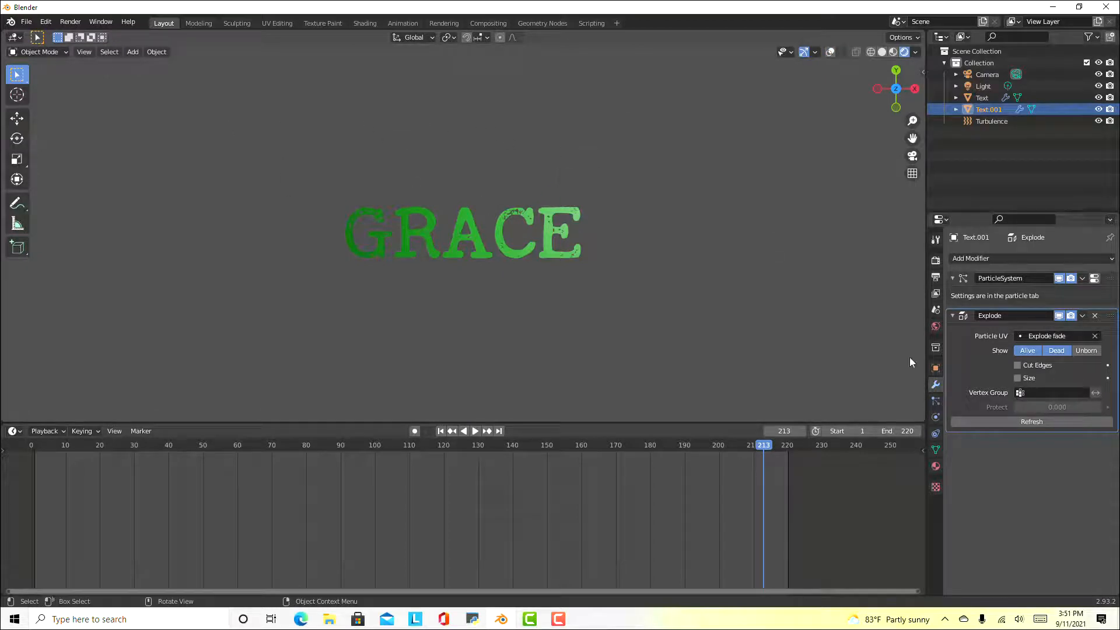
left_click(936, 326)
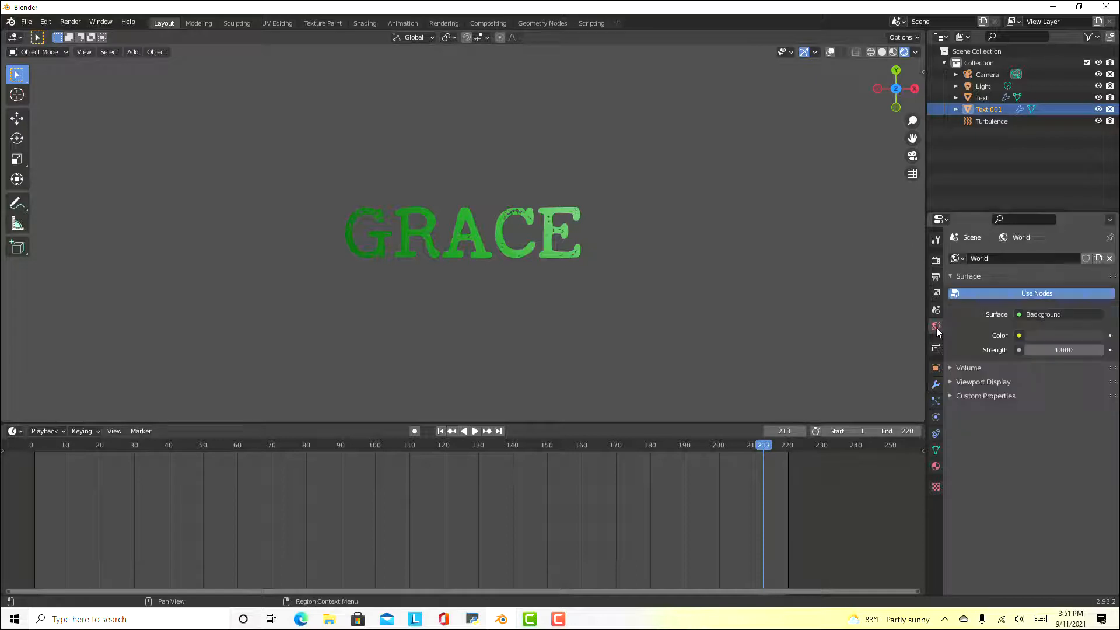
left_click(1047, 336)
left_click_drag(1095, 230, 1095, 249)
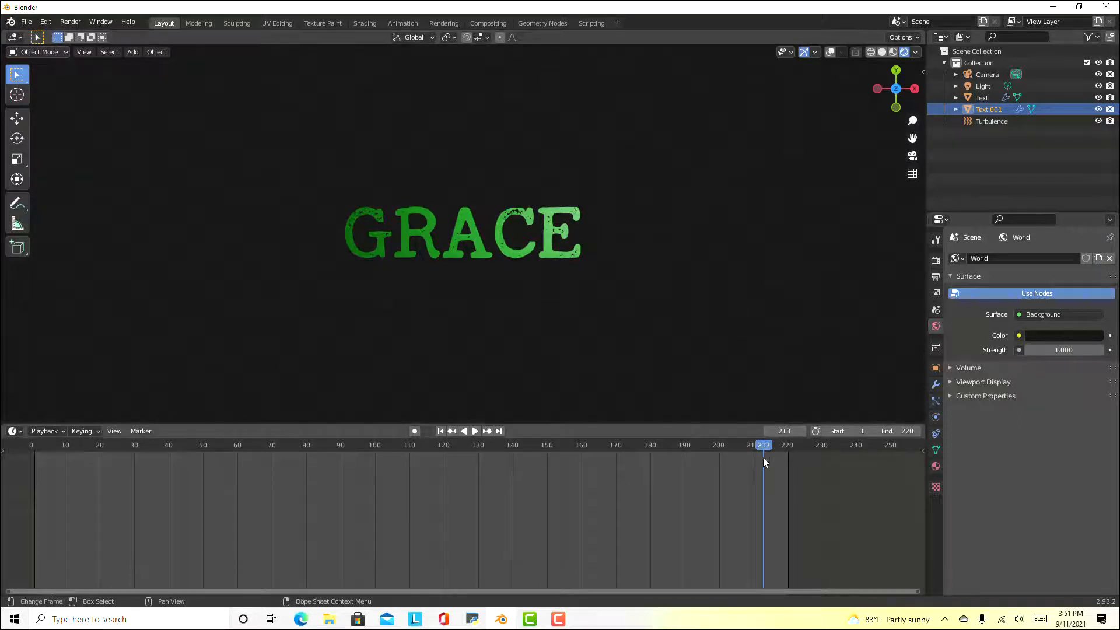
Play the animation in Rendered shading to check the morph against the dark background, stopping at frame 218
key("space")
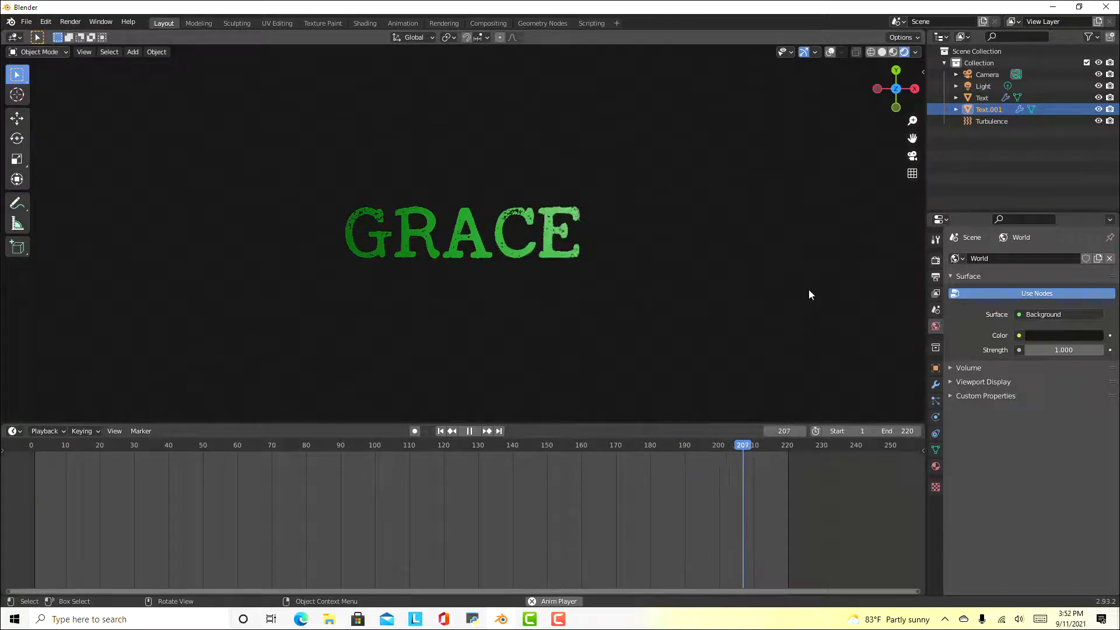
left_click(469, 431)
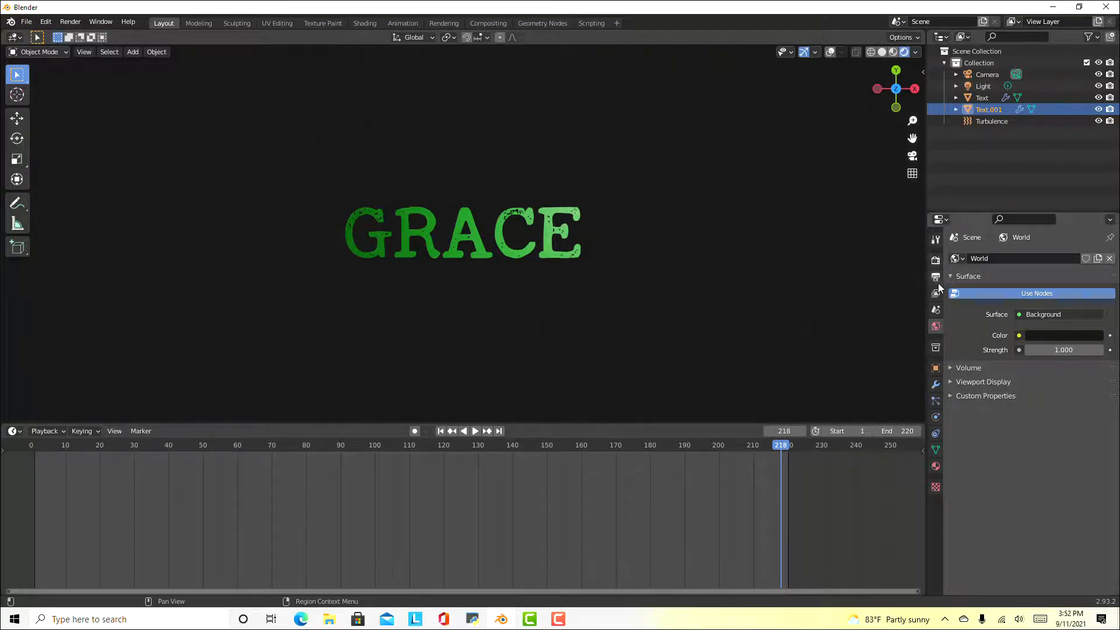
Enable Bloom, Screen Space Reflections and Motion Blur in the Eevee render settings, and look through the camera
left_click(938, 257)
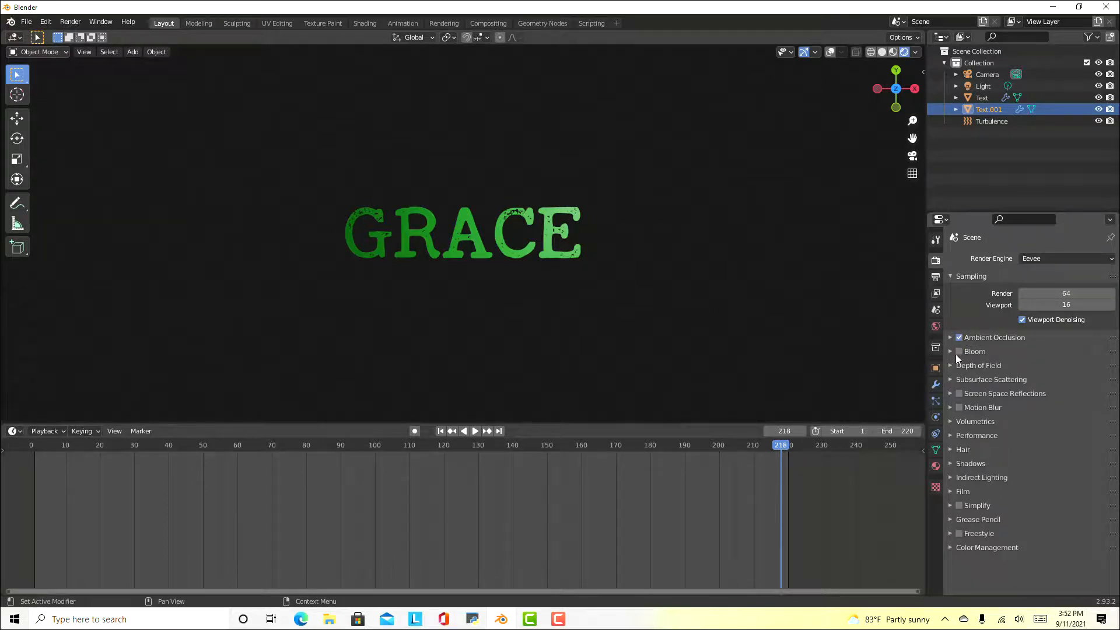
left_click(959, 408)
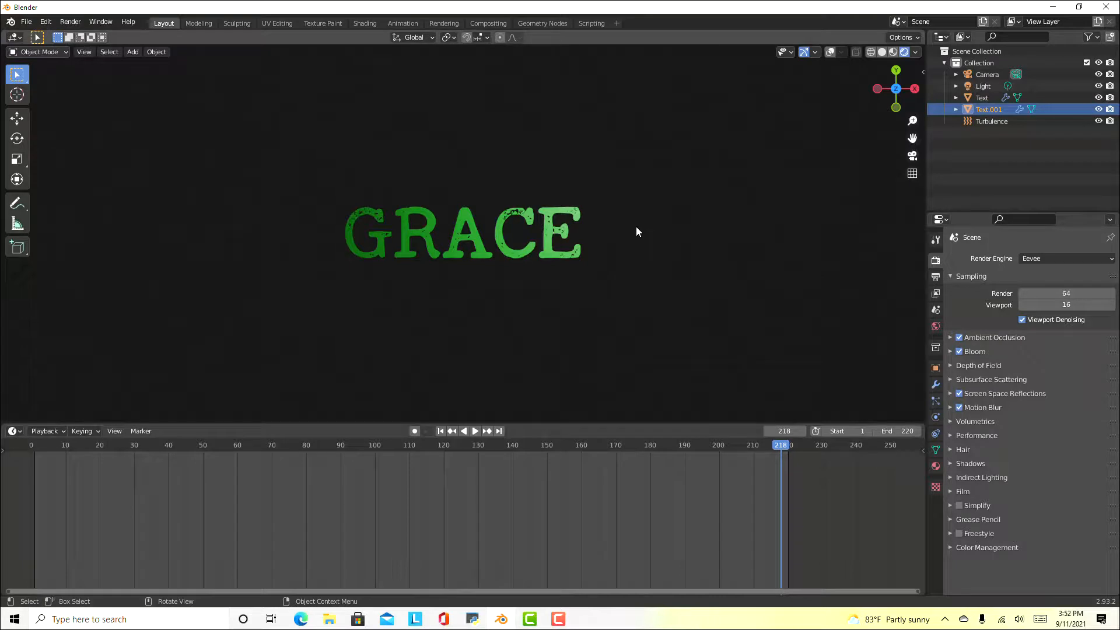
key("KP_0")
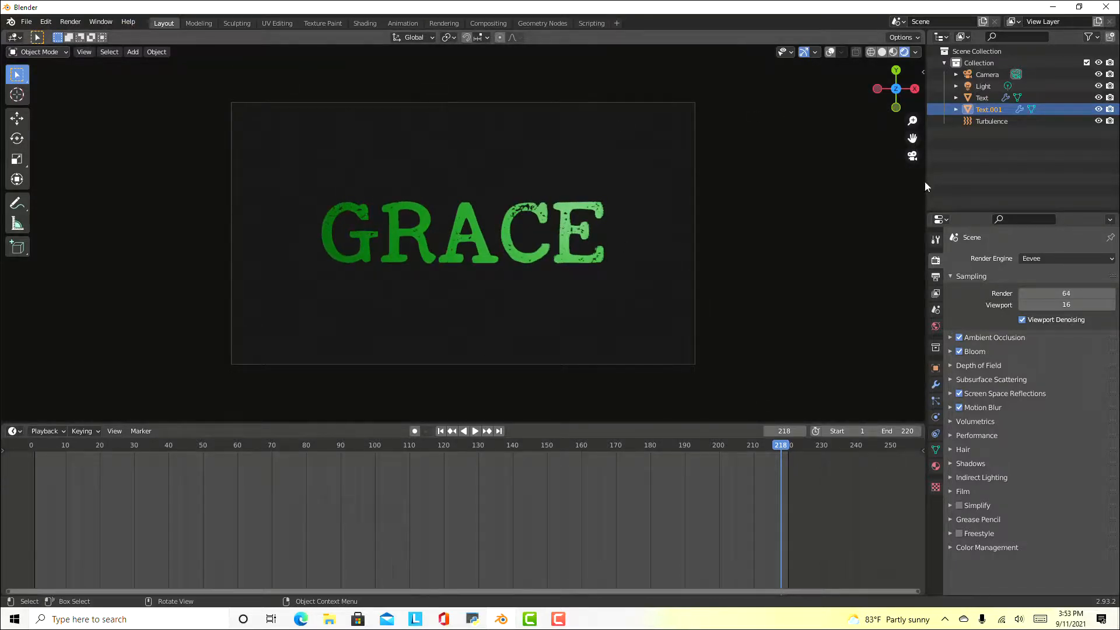
Set the render output path to the file name BlendMorph in the D:\Blender folder
left_click(936, 276)
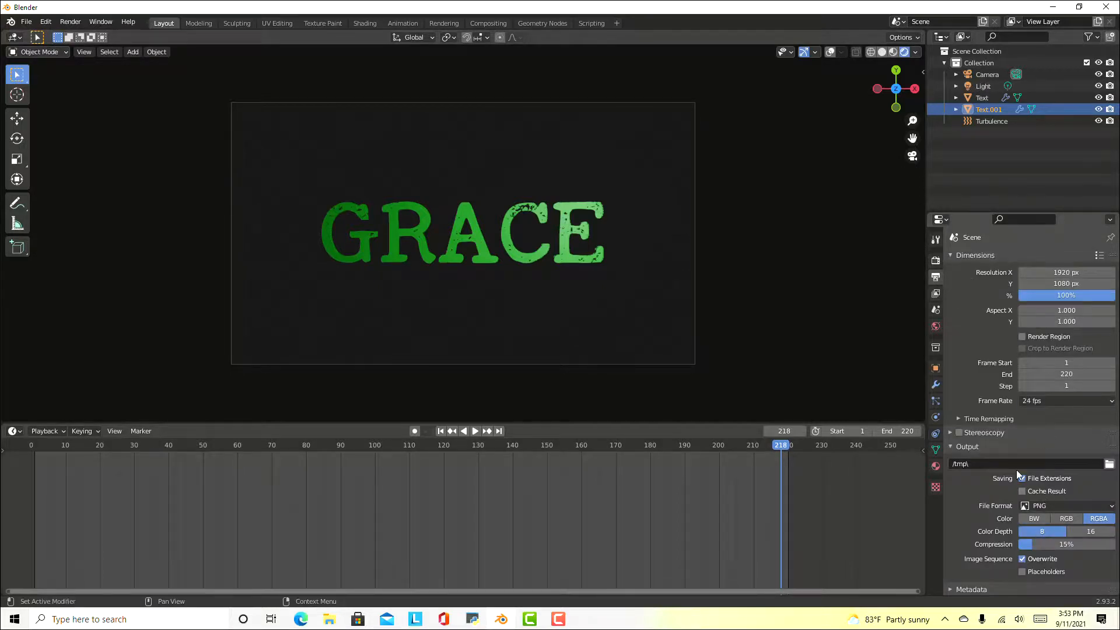
left_click(1109, 464)
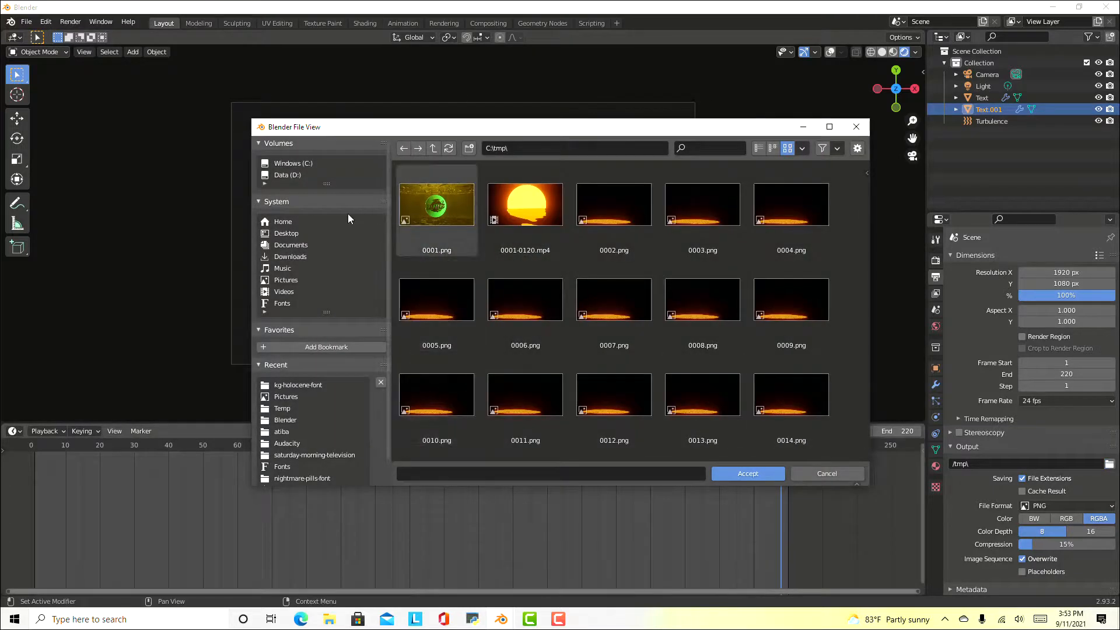
left_click(276, 176)
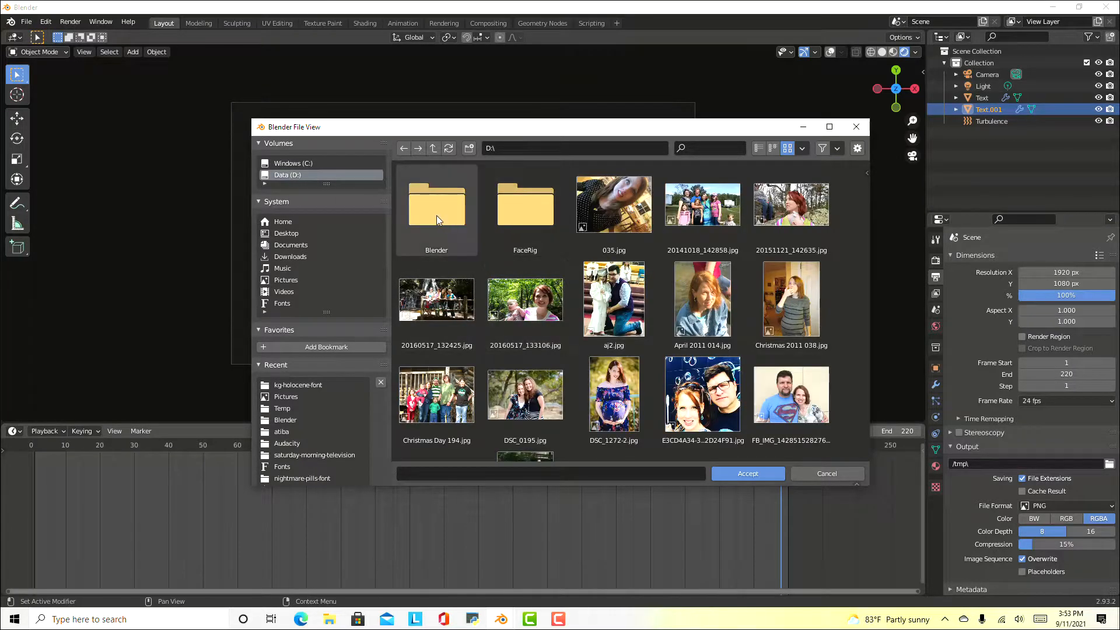
double_click(437, 215)
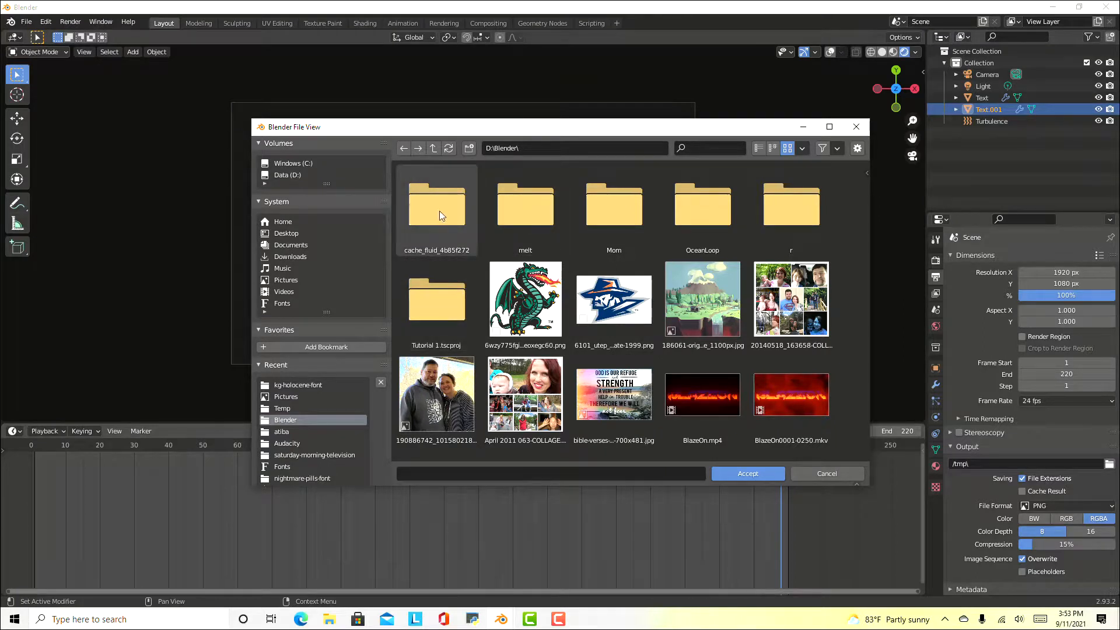
left_click(500, 473)
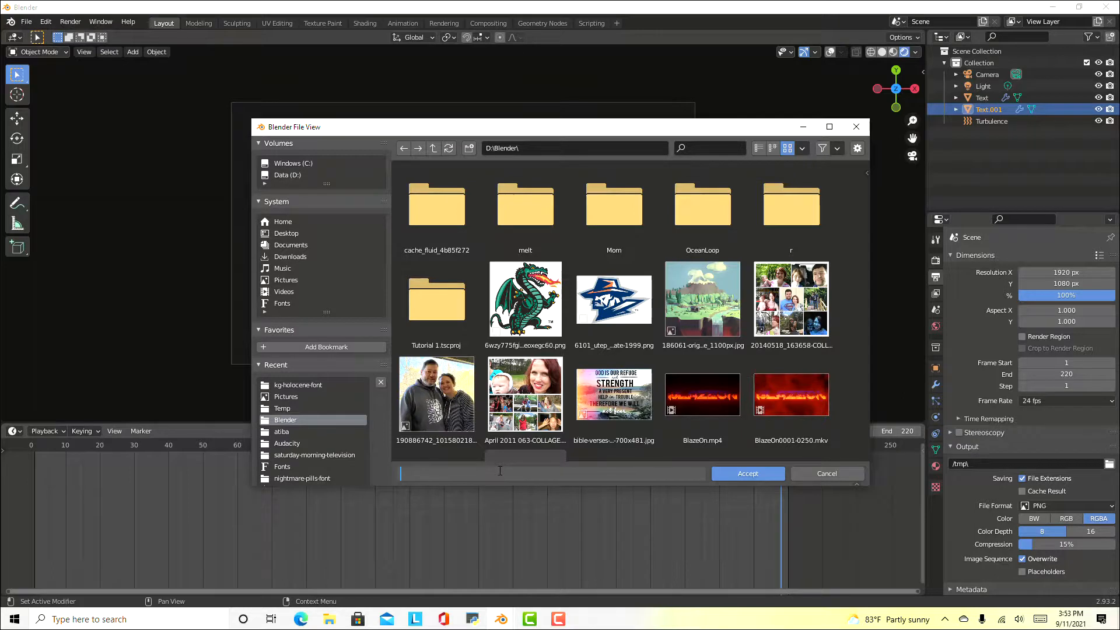
type("BlendMorph")
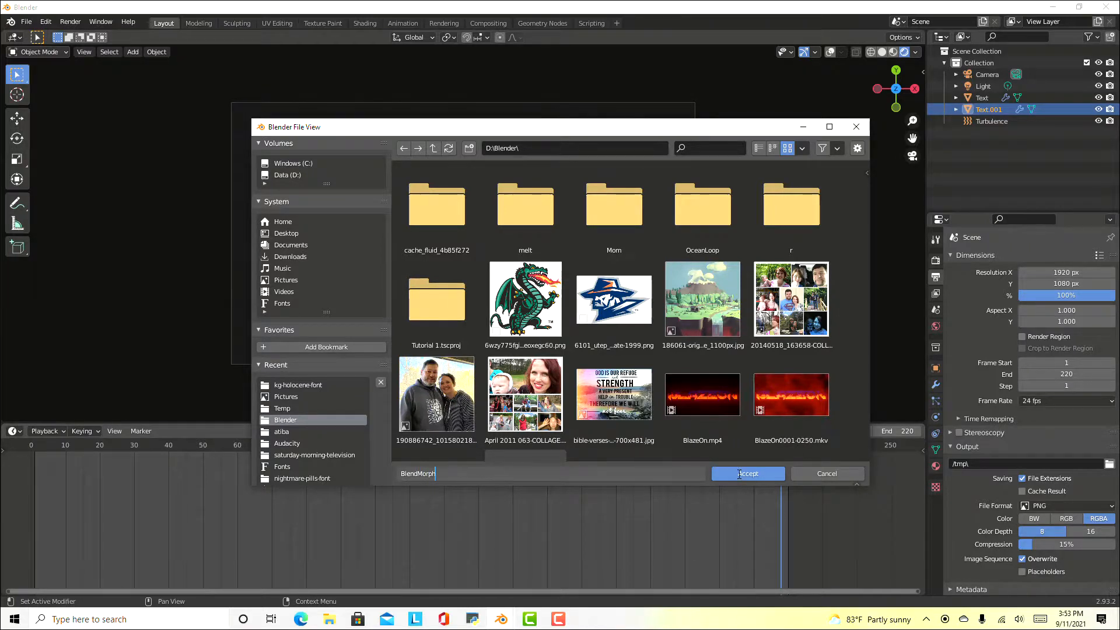
key("Return")
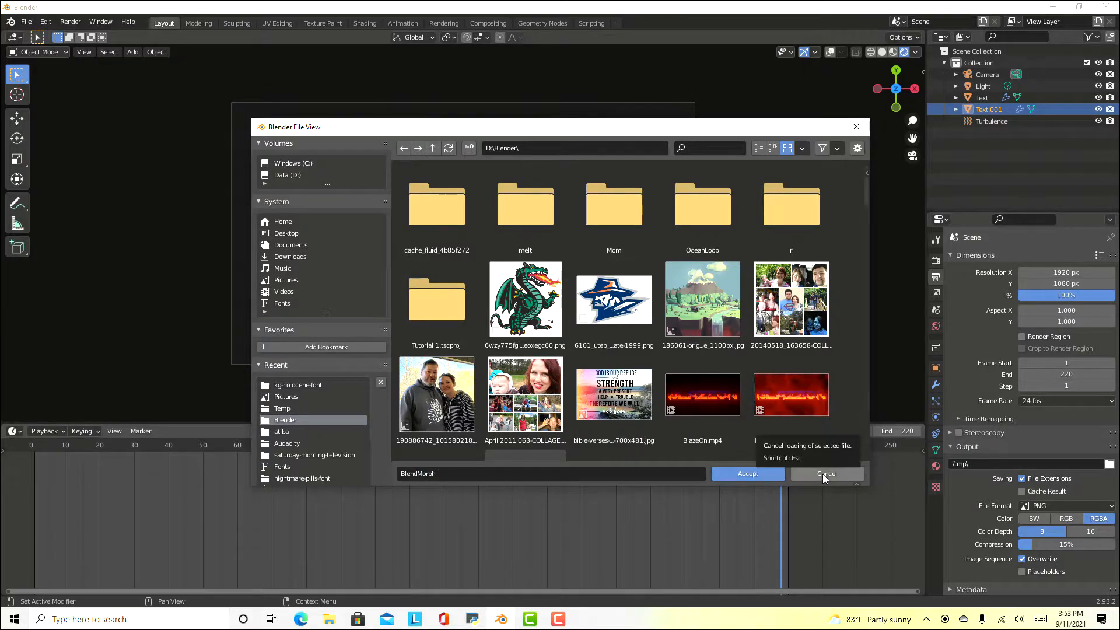
left_click(761, 474)
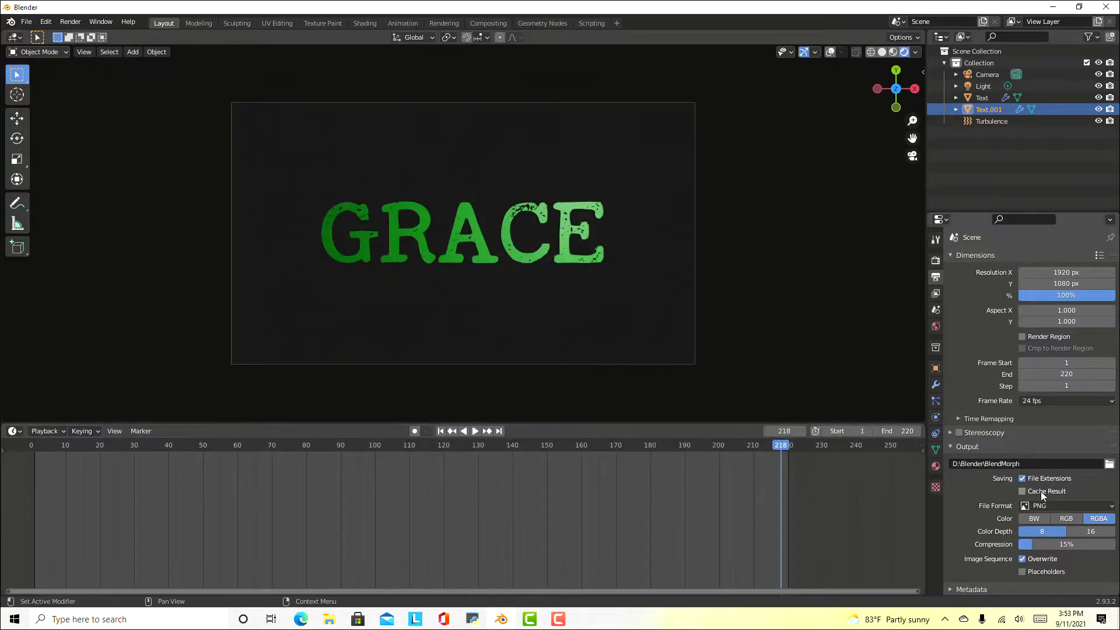
Set the output file format to FFmpeg Video and apply the H264 in MP4 encoding preset
left_click(1112, 509)
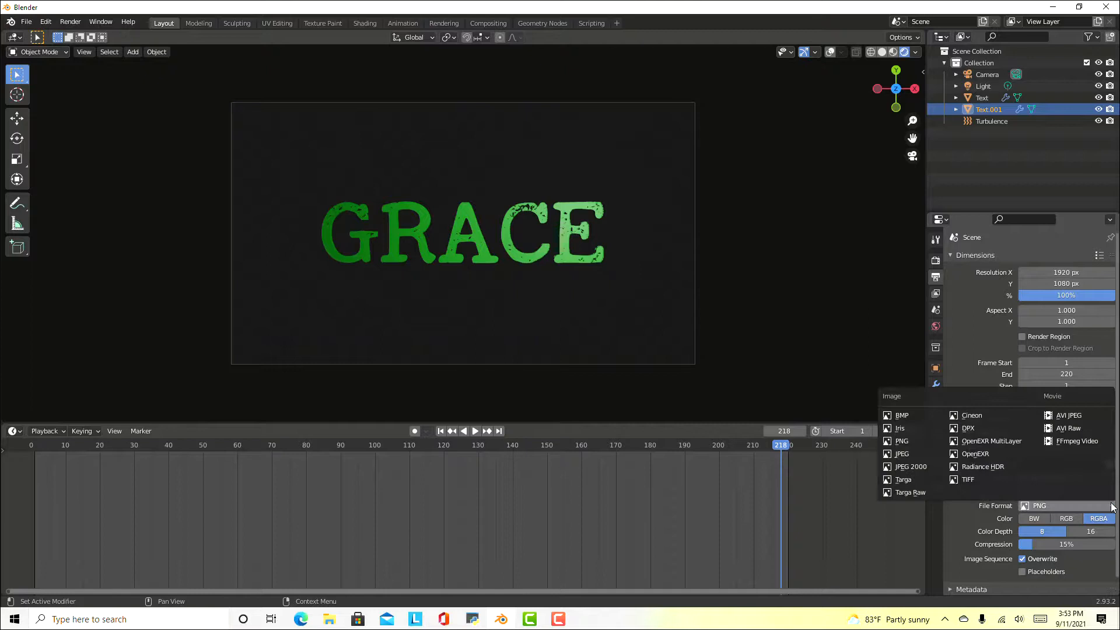
left_click(1080, 444)
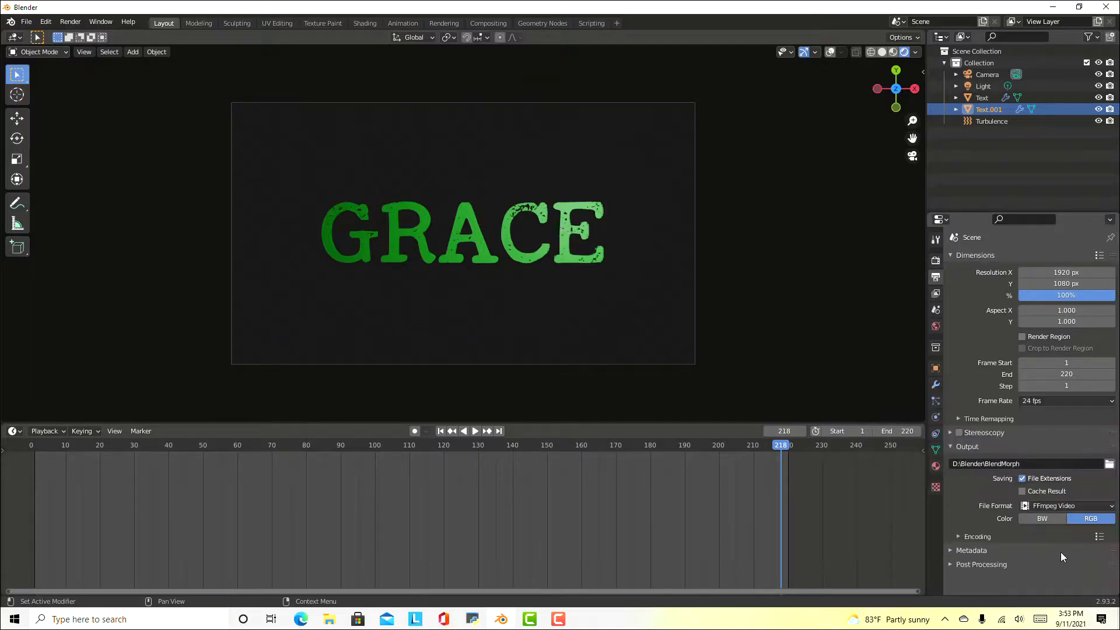
left_click(1101, 538)
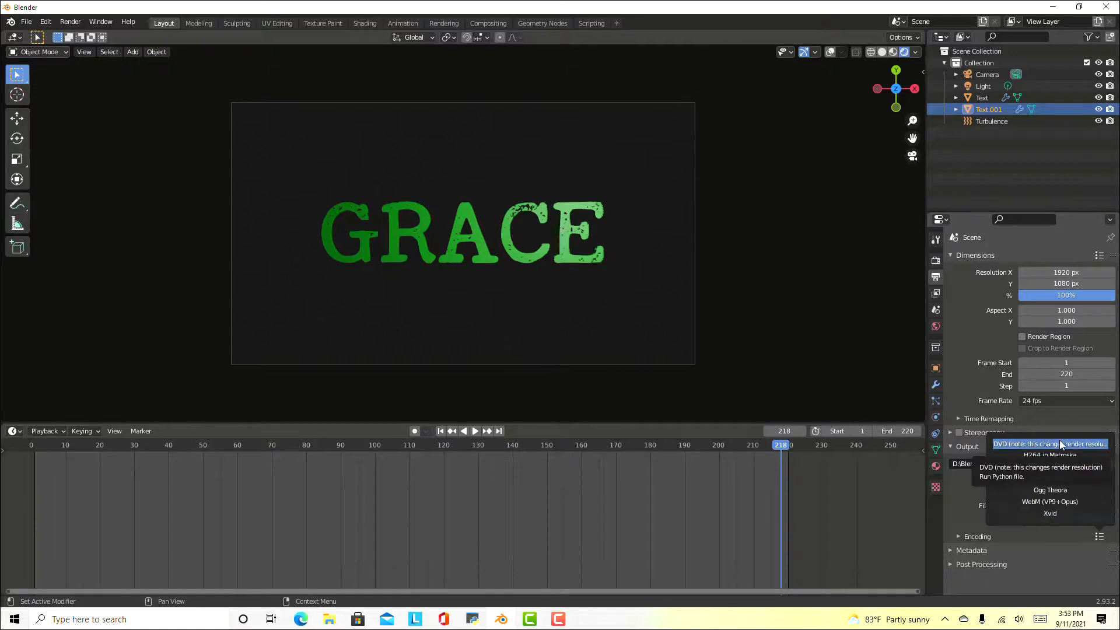
left_click(1102, 542)
left_click(1100, 537)
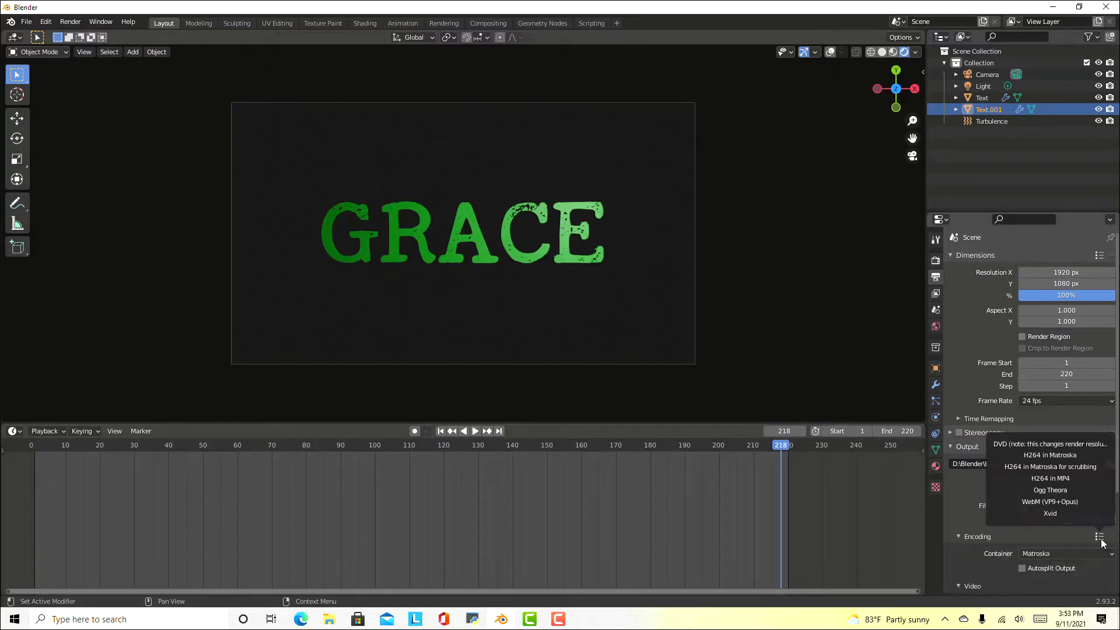
left_click(1065, 480)
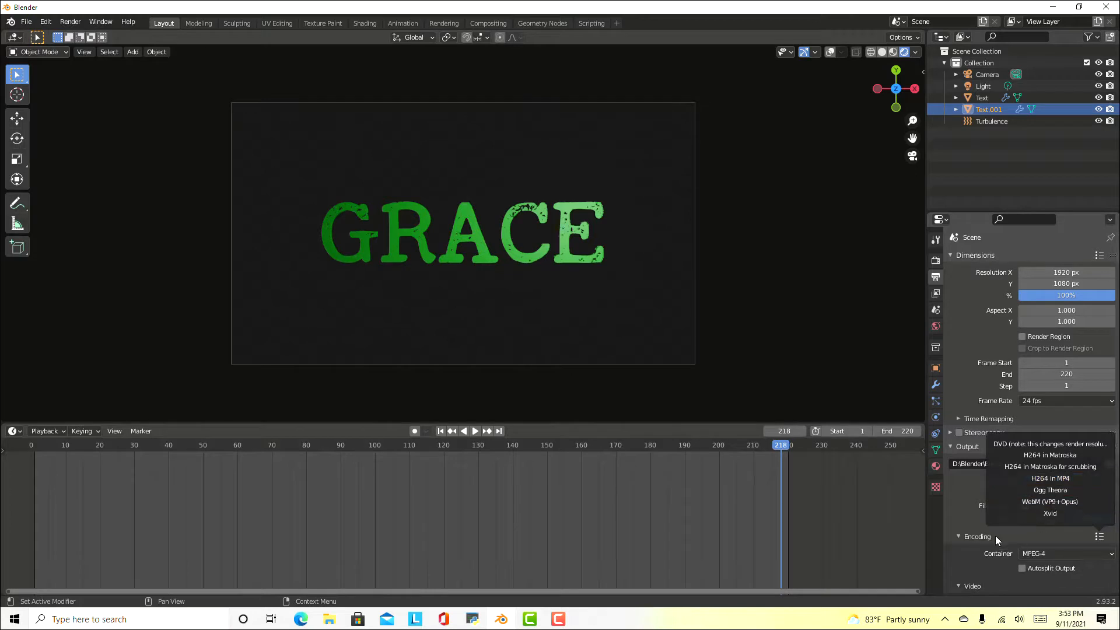
scroll(1036, 566, "down", 2)
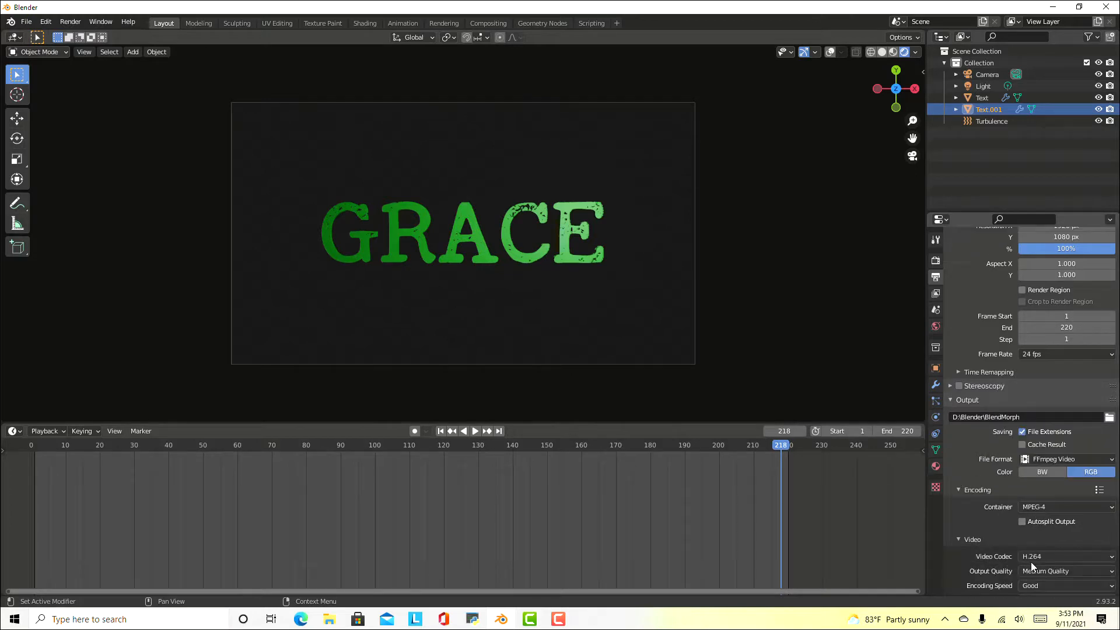
Start rendering the full animation to the video file
left_click(67, 23)
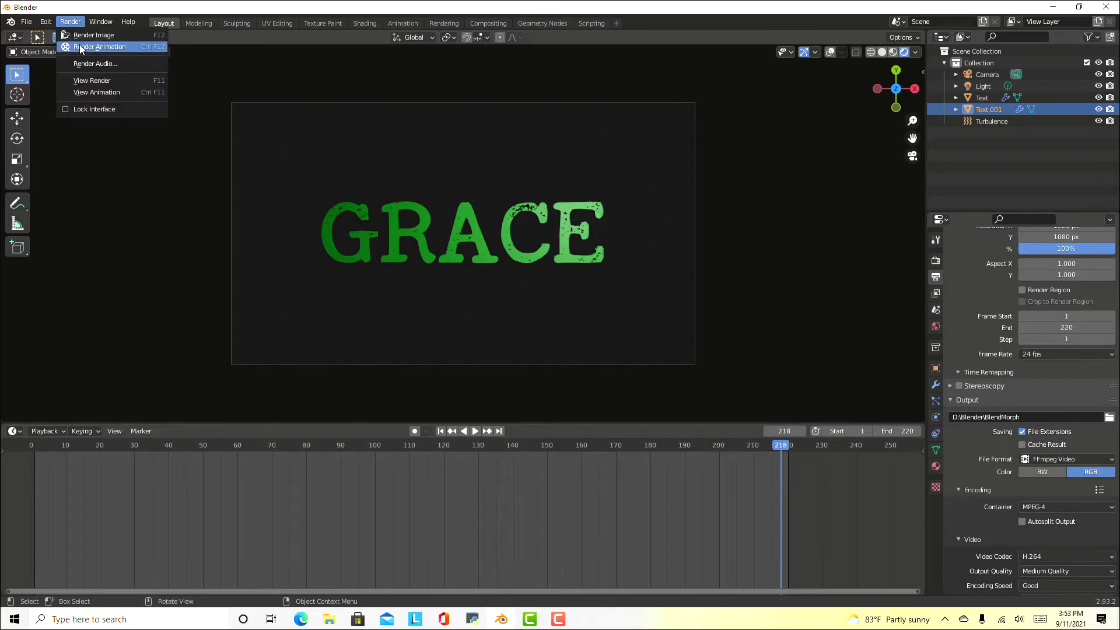
left_click(80, 46)
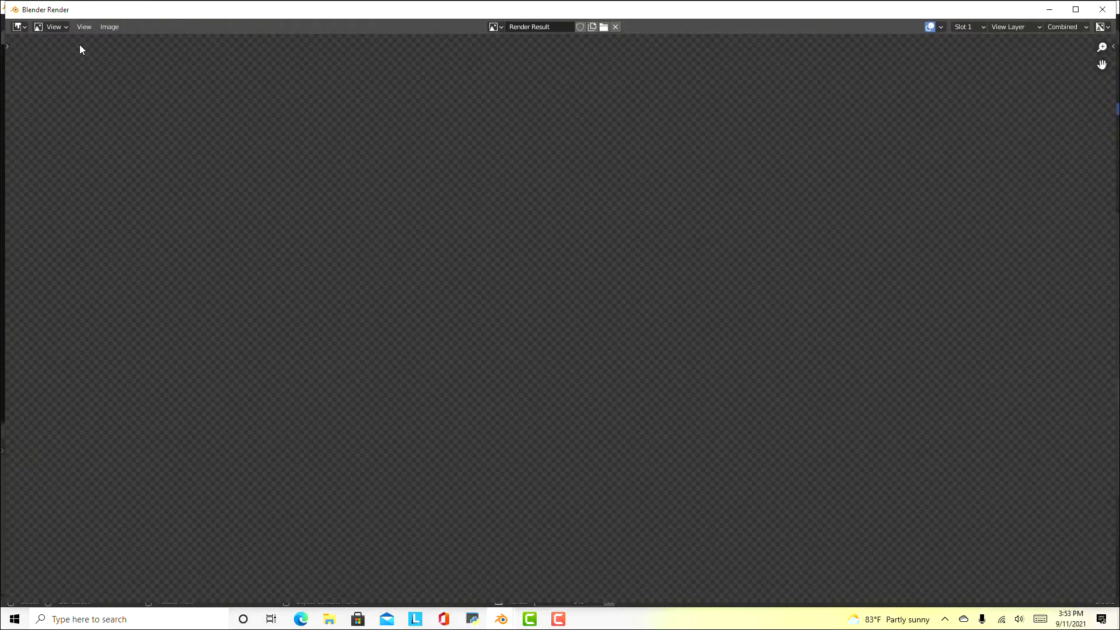